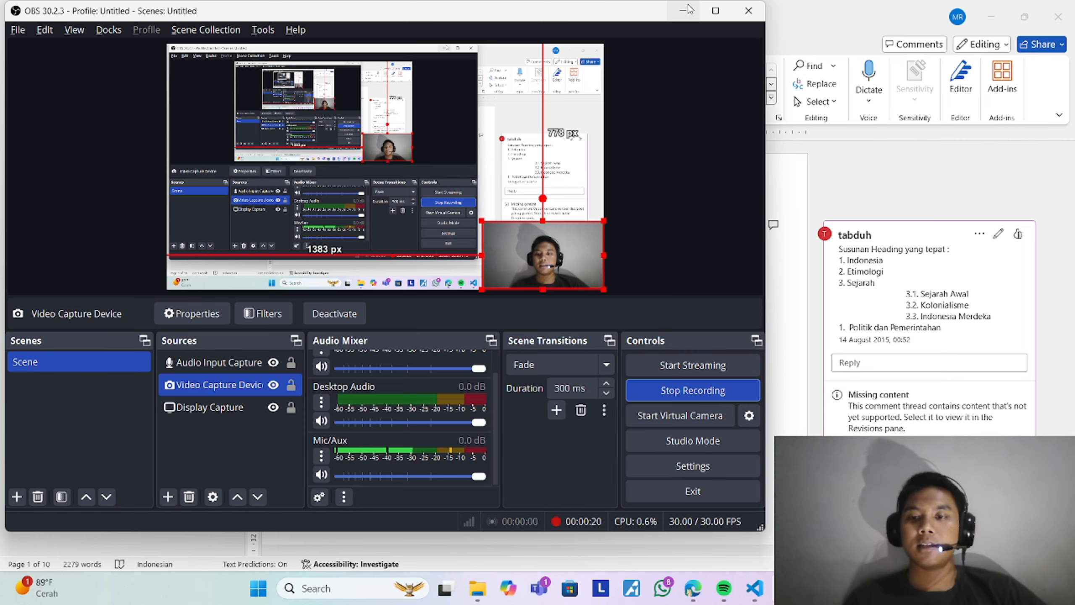
Step: Switch to the Word document and set the Normal style's formatting to Times New Roman, 12 pt, justified
left_click(686, 10)
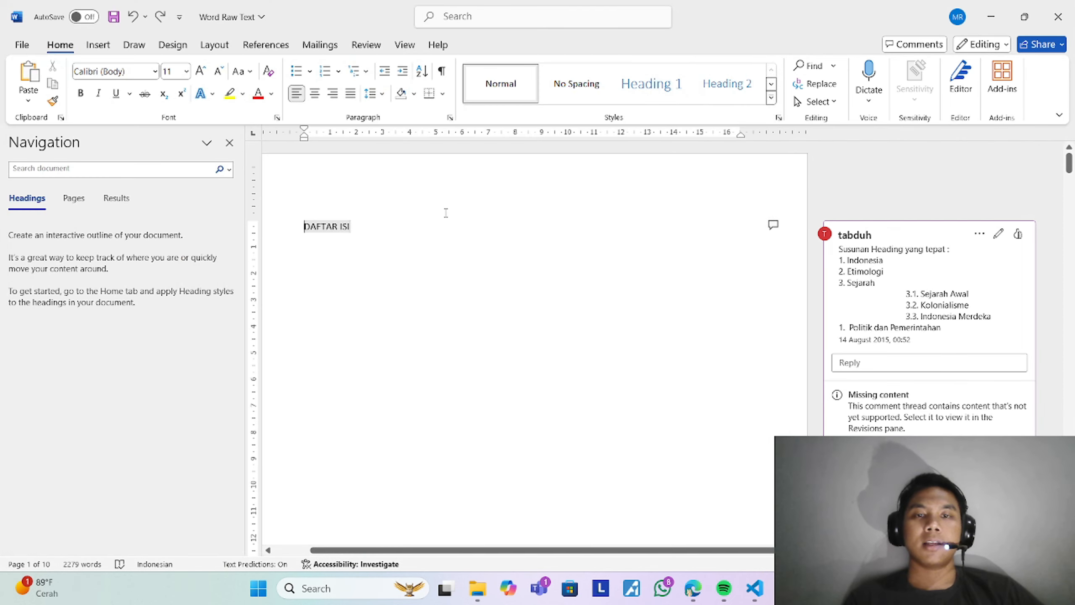
right_click(499, 94)
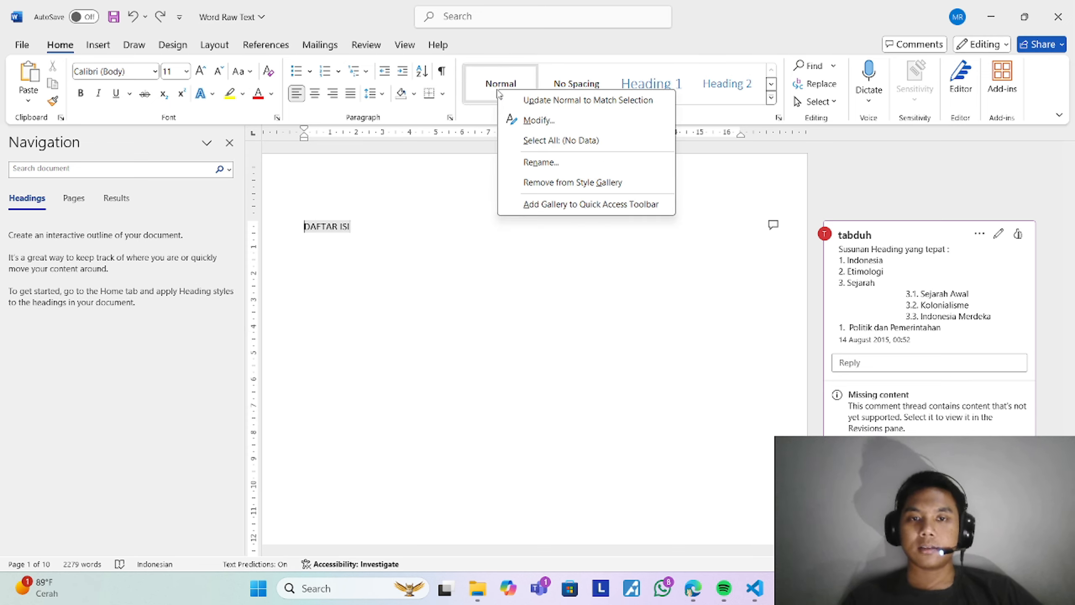
left_click(533, 121)
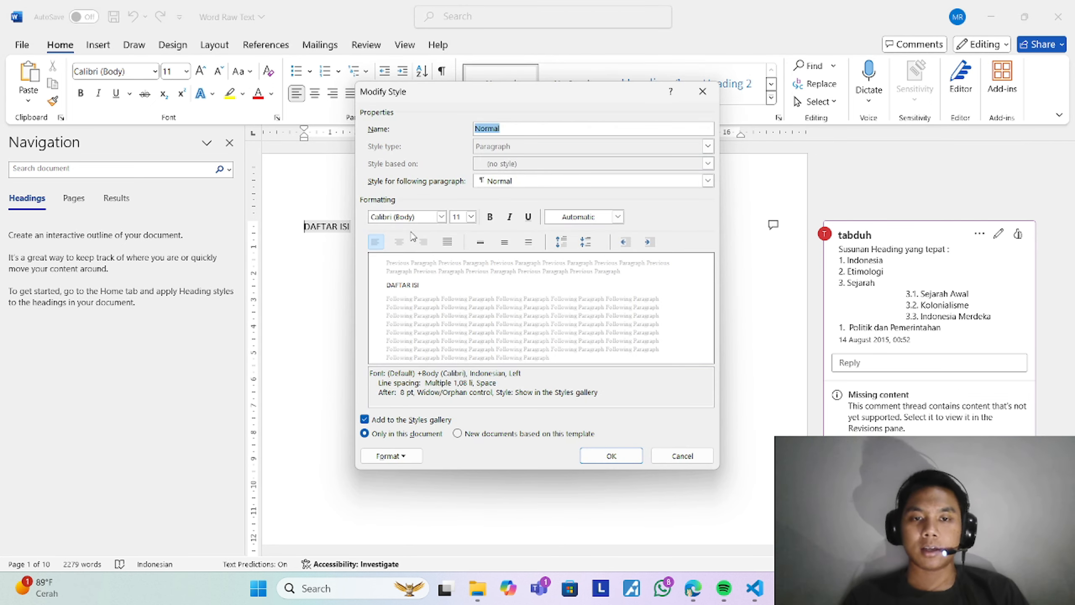
left_click(430, 219)
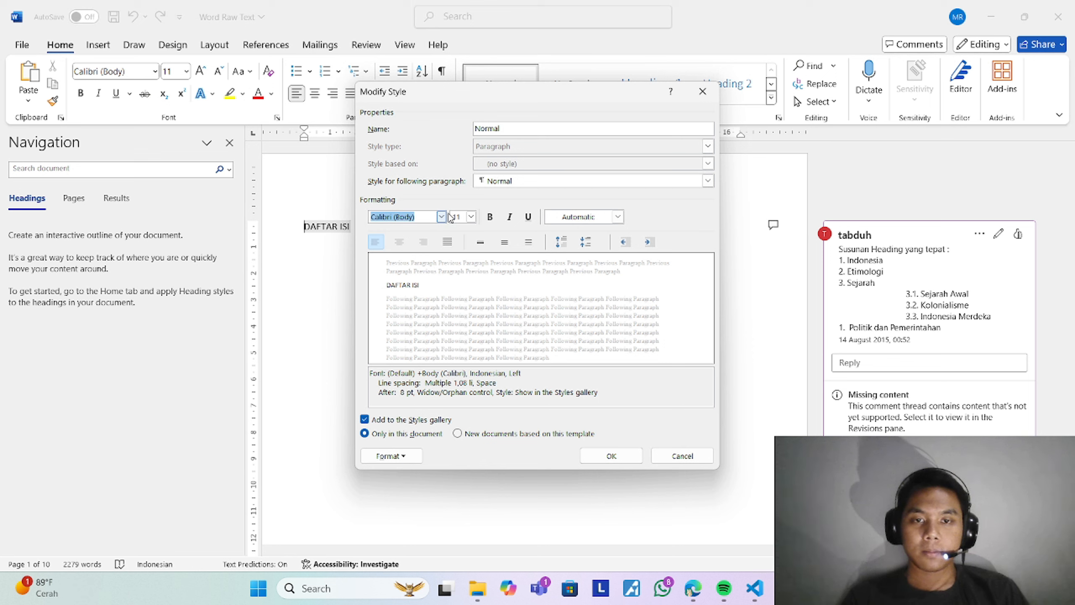
left_click(442, 217)
left_click(427, 263)
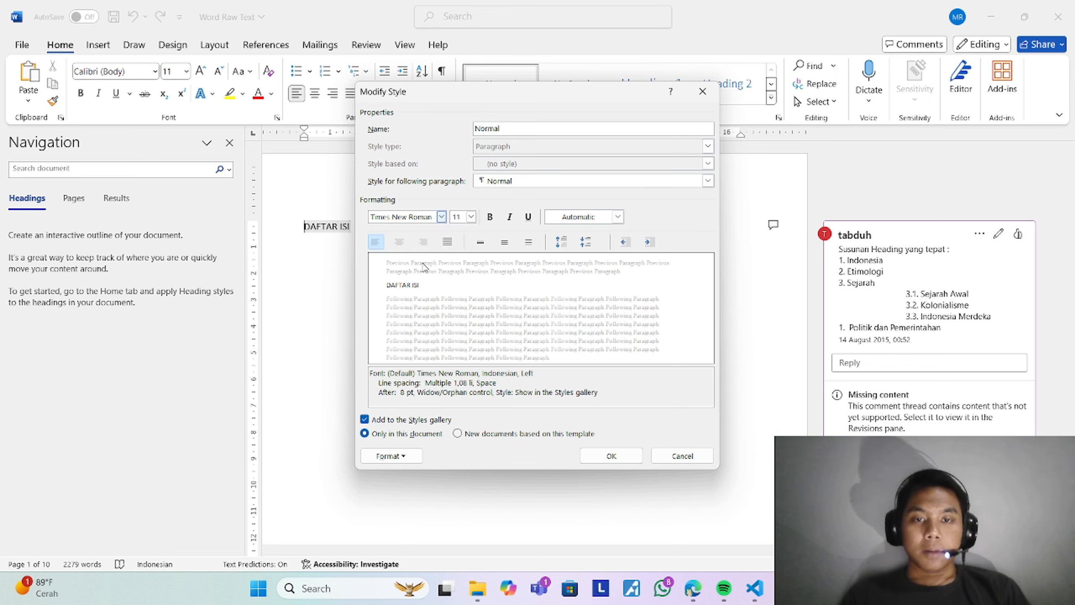
left_click(471, 223)
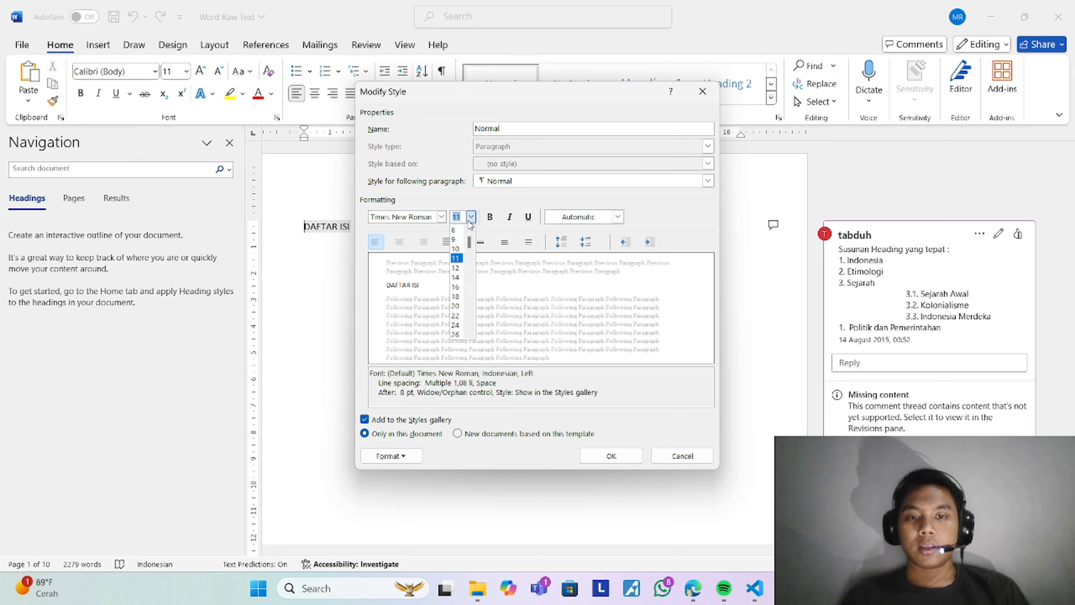
left_click(459, 273)
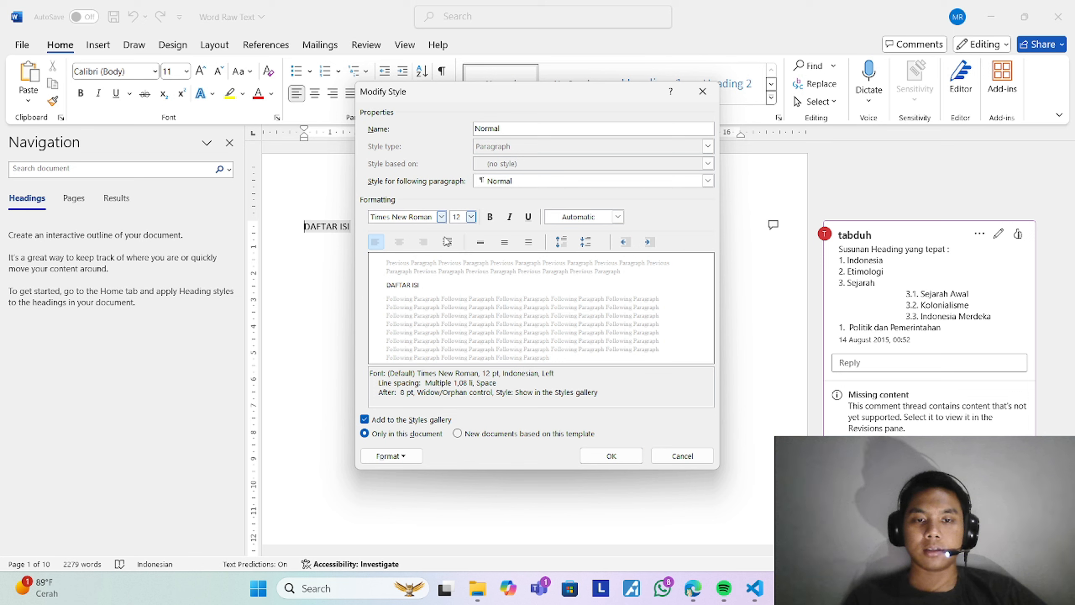
left_click(447, 242)
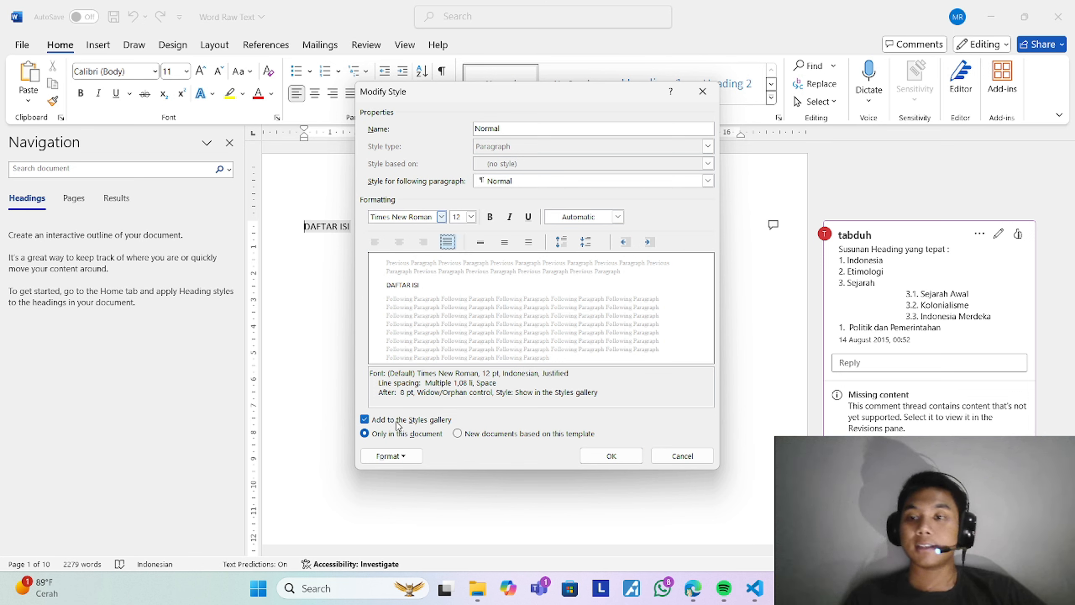
Step: Give the Normal style a first-line indent of 1,27 cm, single line spacing and 6 pt after paragraphs, and apply the style changes
left_click(391, 457)
left_click(396, 331)
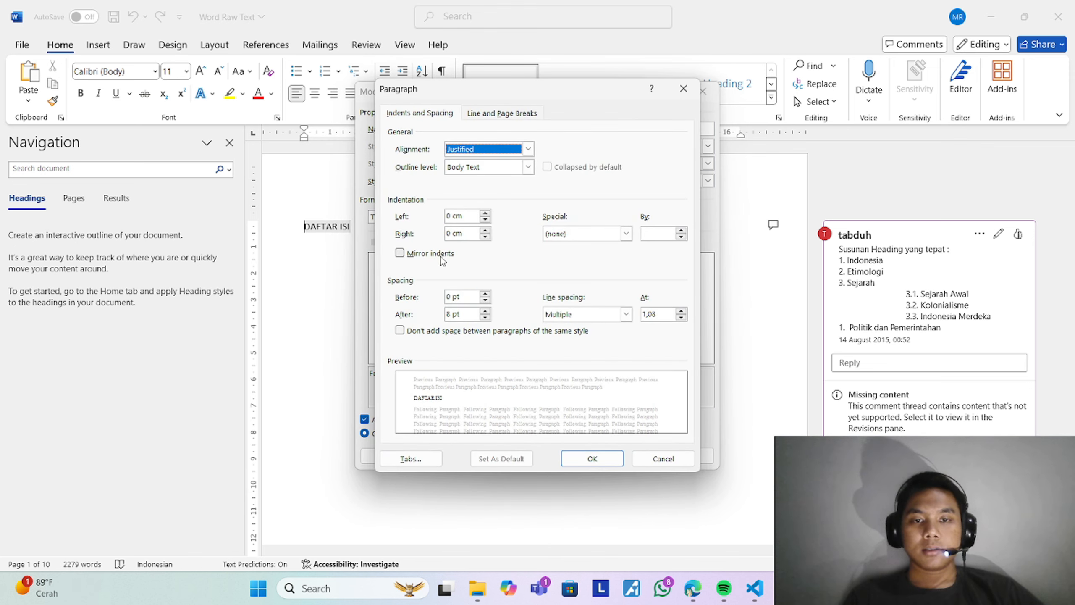
left_click(603, 233)
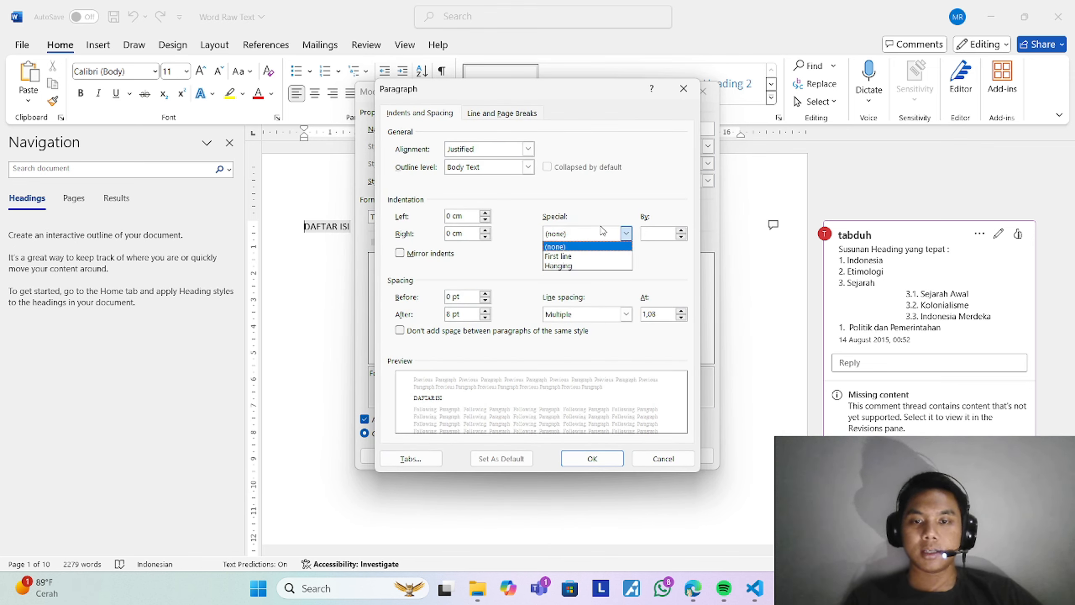
left_click(590, 256)
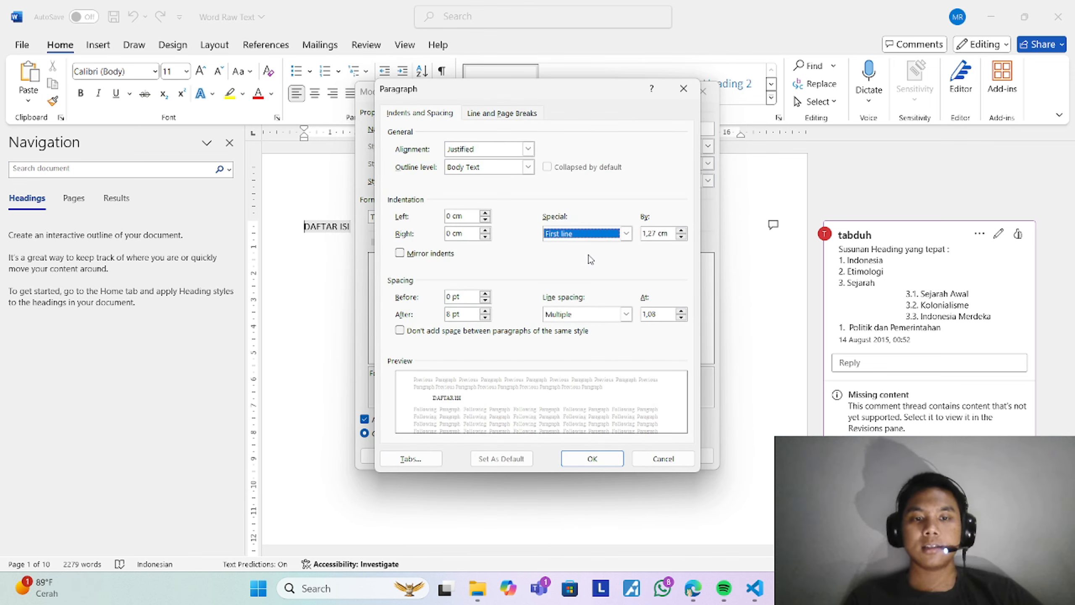
left_click(580, 315)
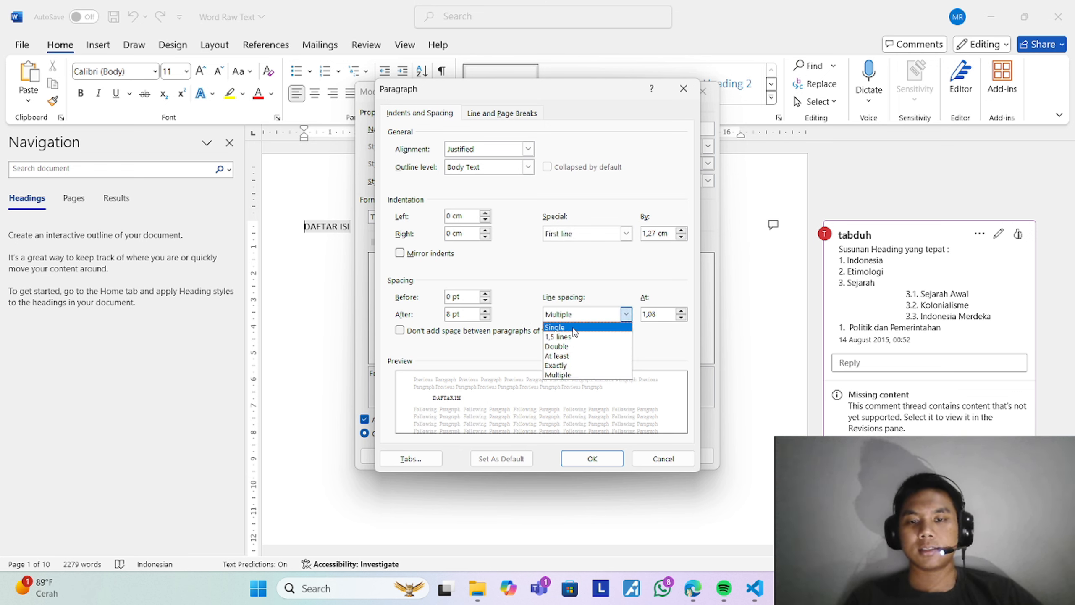
left_click(574, 329)
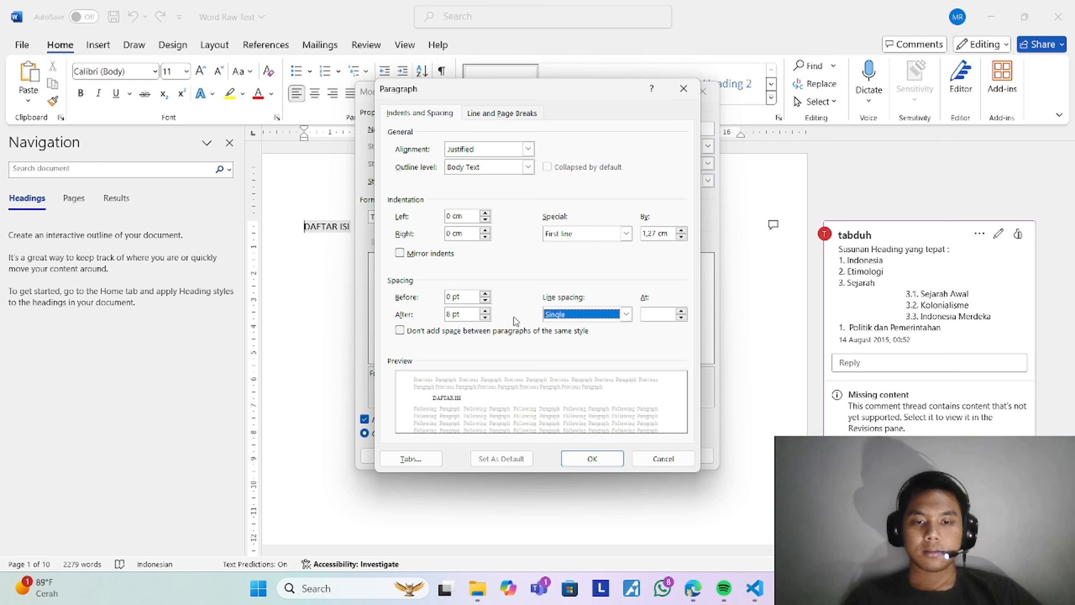
left_click(485, 317)
left_click(484, 317)
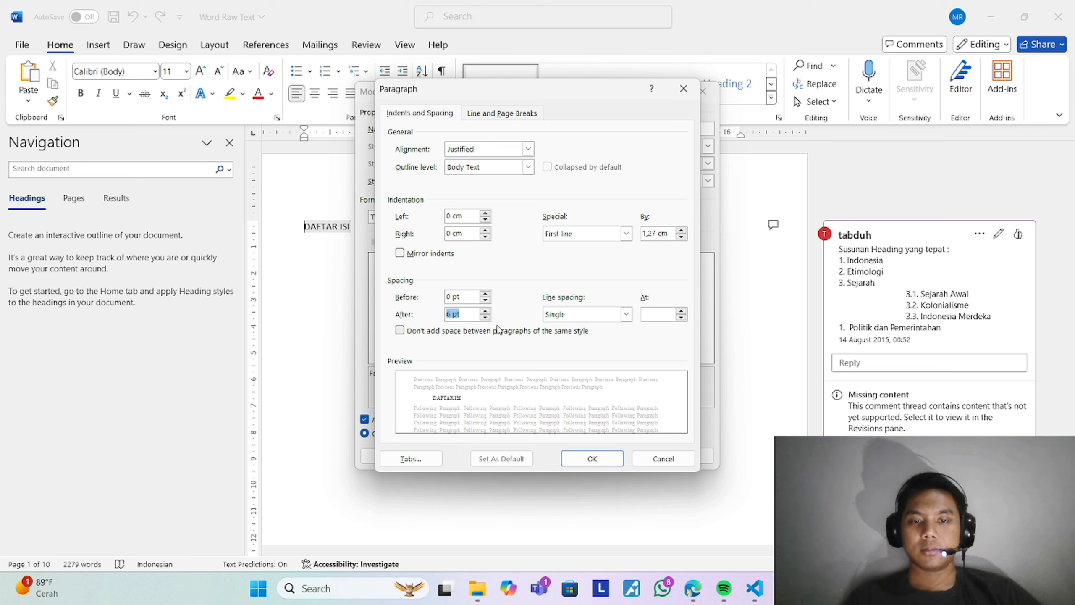
left_click(603, 455)
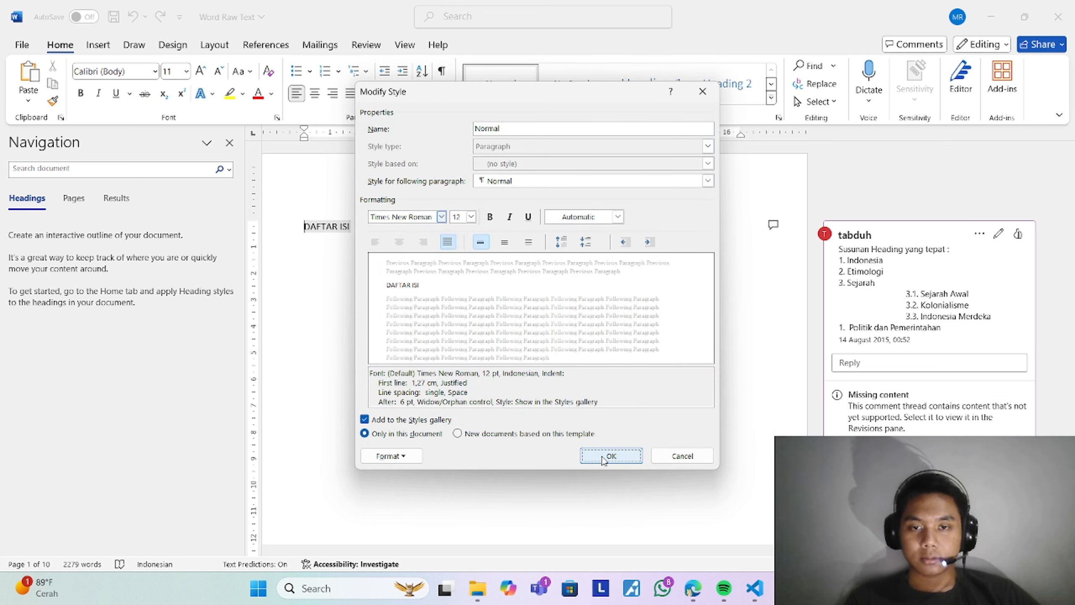
left_click(609, 455)
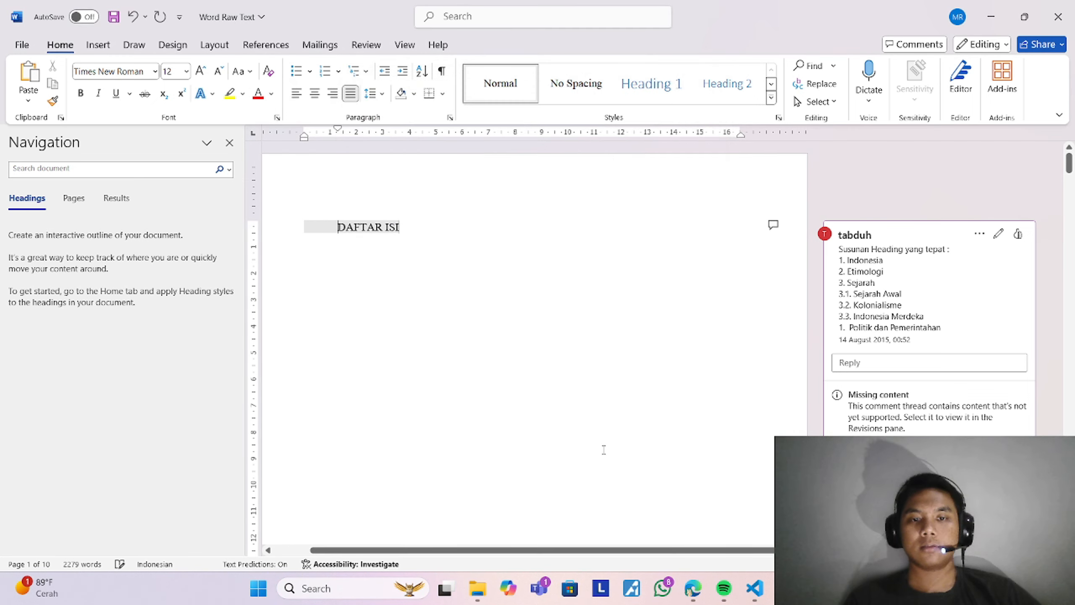
Step: Modify the Heading 1 style to use Times New Roman at 12 pt
right_click(654, 100)
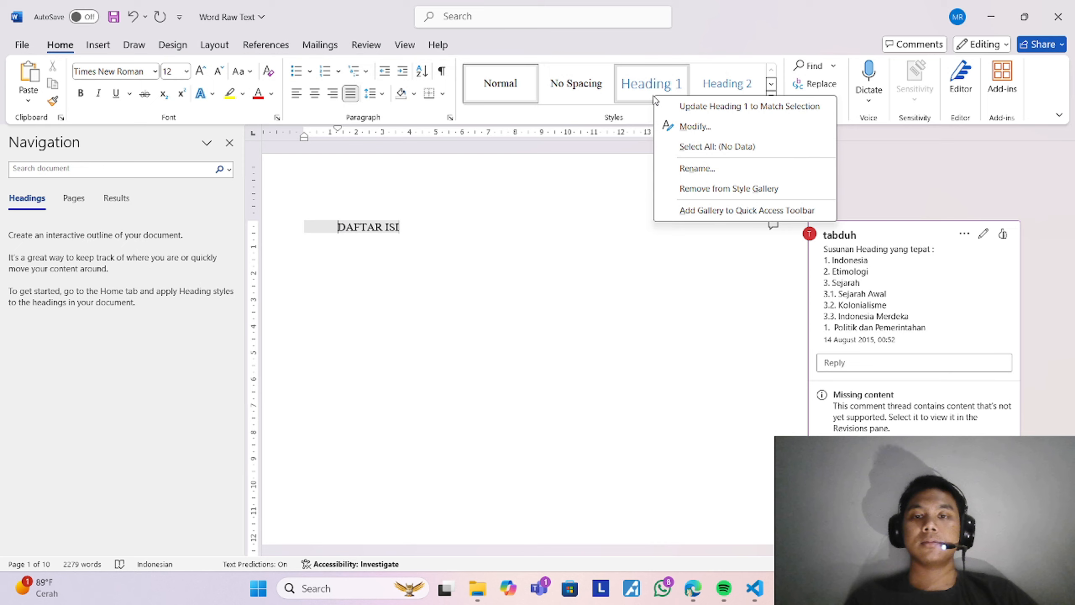
left_click(694, 126)
left_click(445, 221)
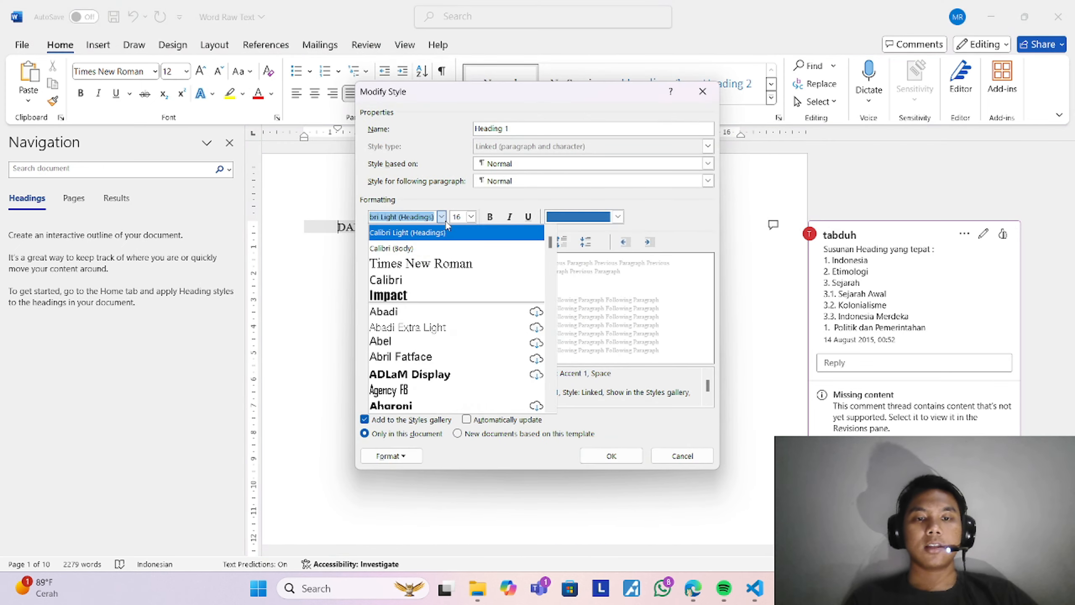
left_click(437, 263)
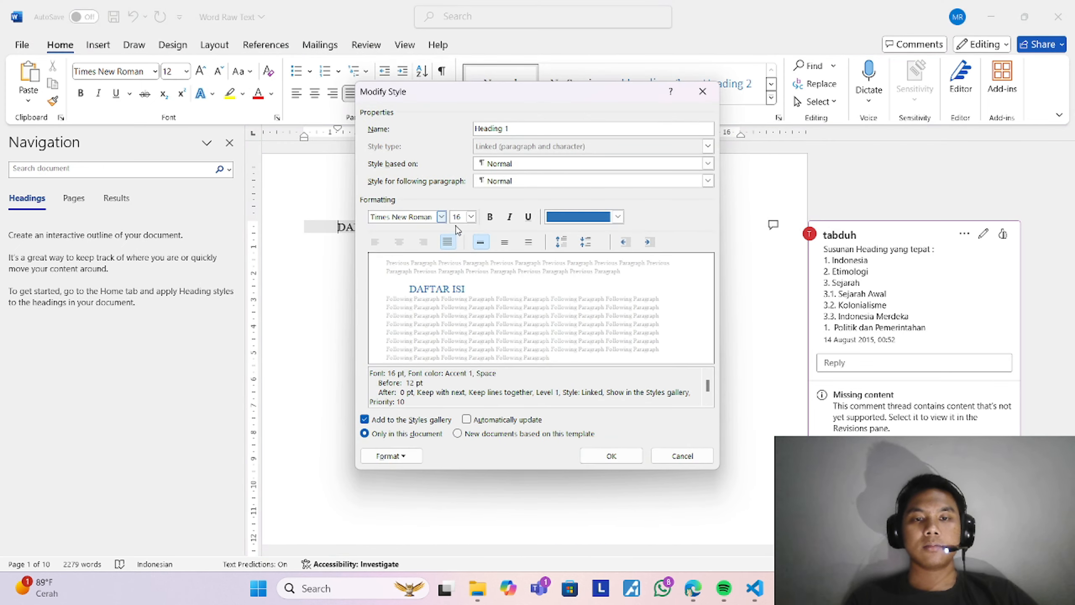
left_click(471, 216)
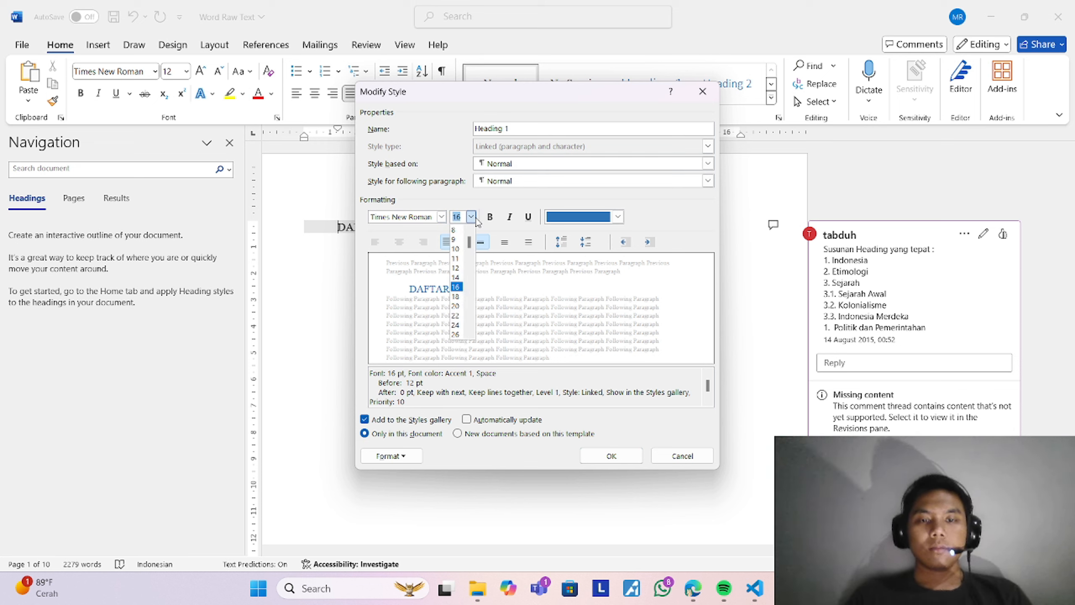
left_click(455, 267)
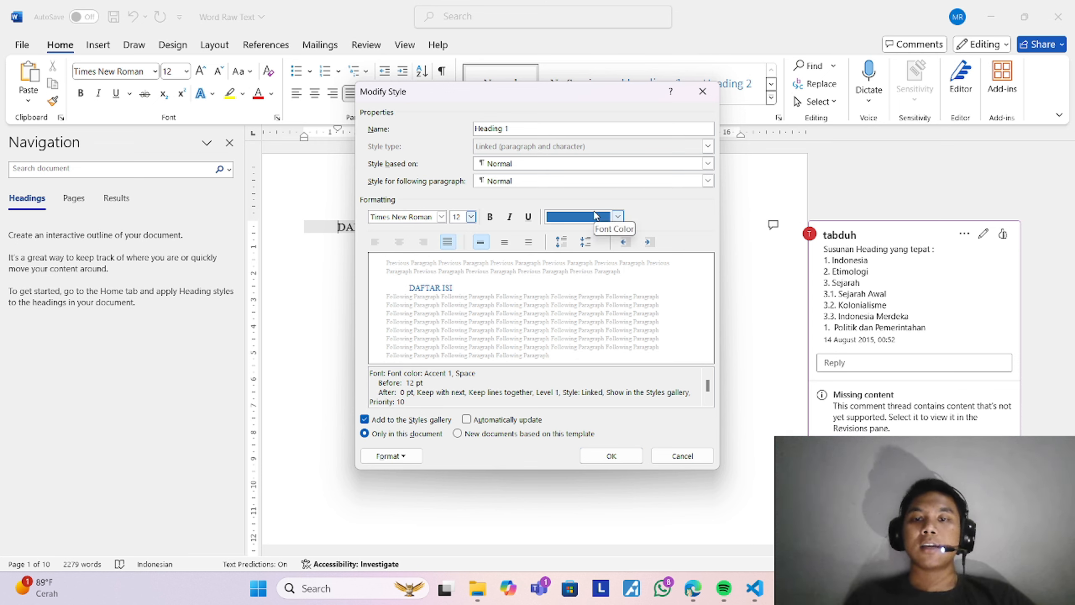
Step: Make the Heading 1 style bold and centered with the Automatic font color
left_click(490, 217)
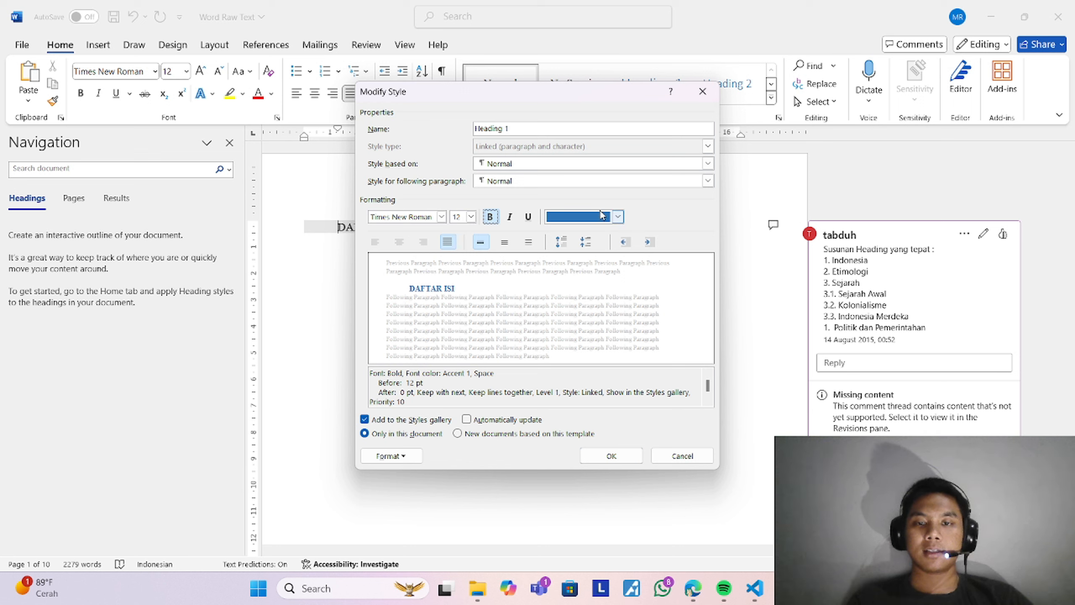
left_click(617, 216)
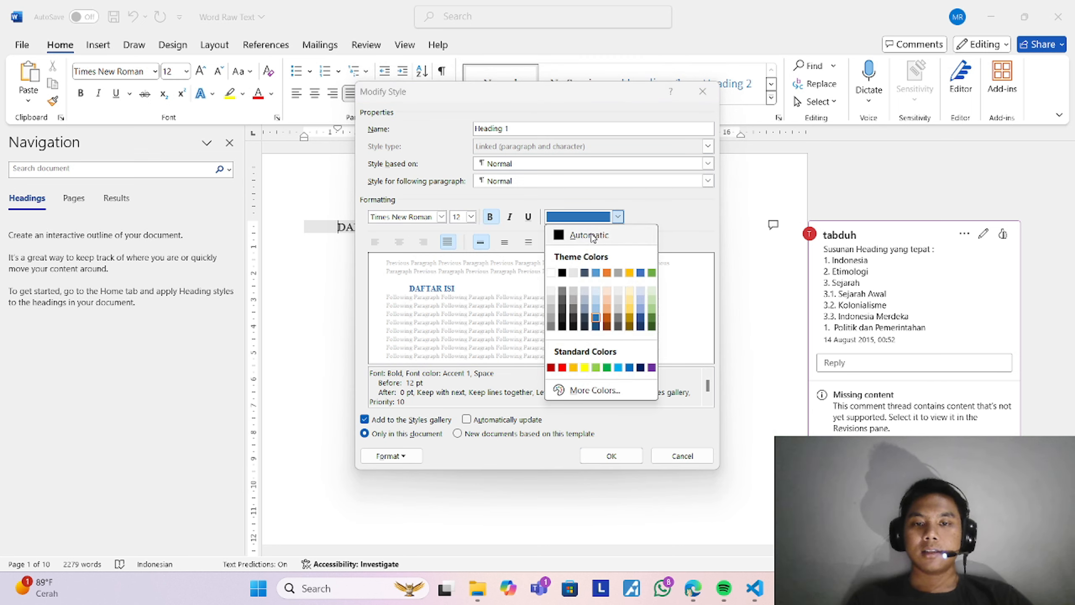
left_click(589, 236)
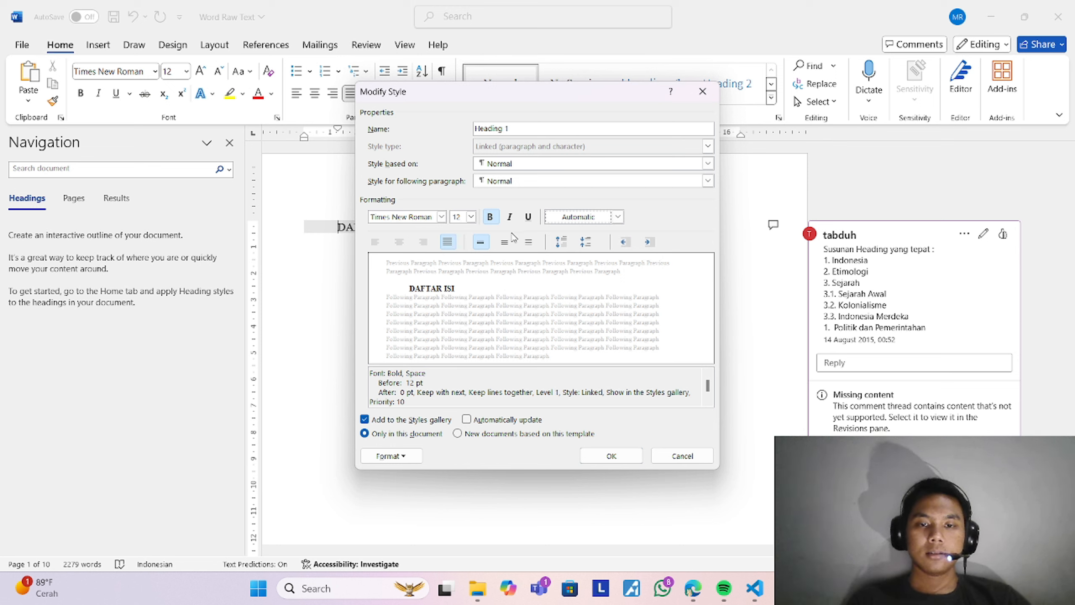
left_click(399, 241)
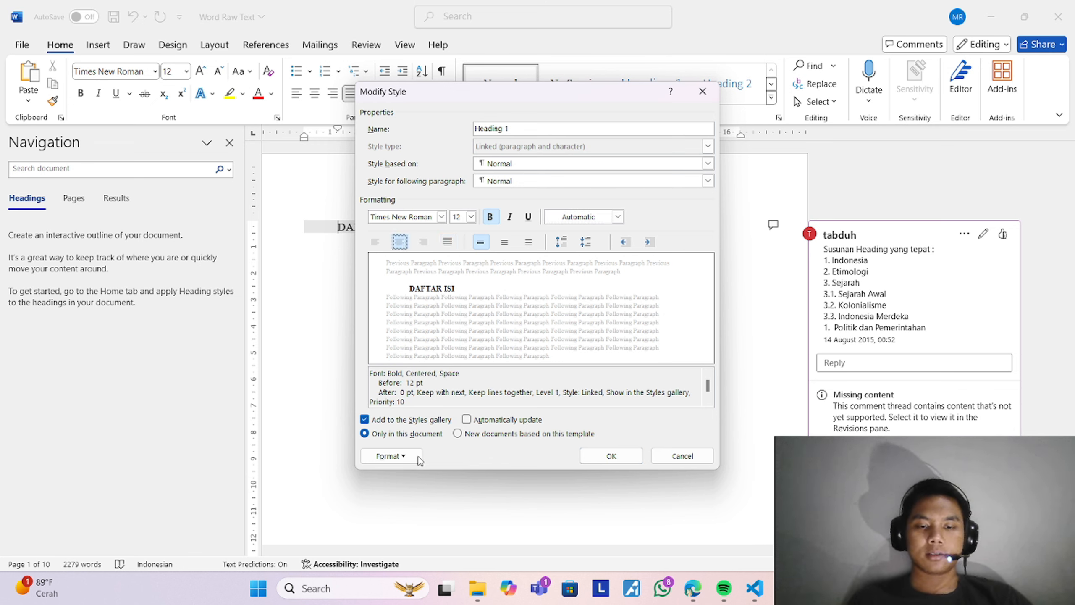
Step: Set Heading 1's paragraph format to no special indent, double line spacing and 0 pt before, and apply the style changes
left_click(401, 456)
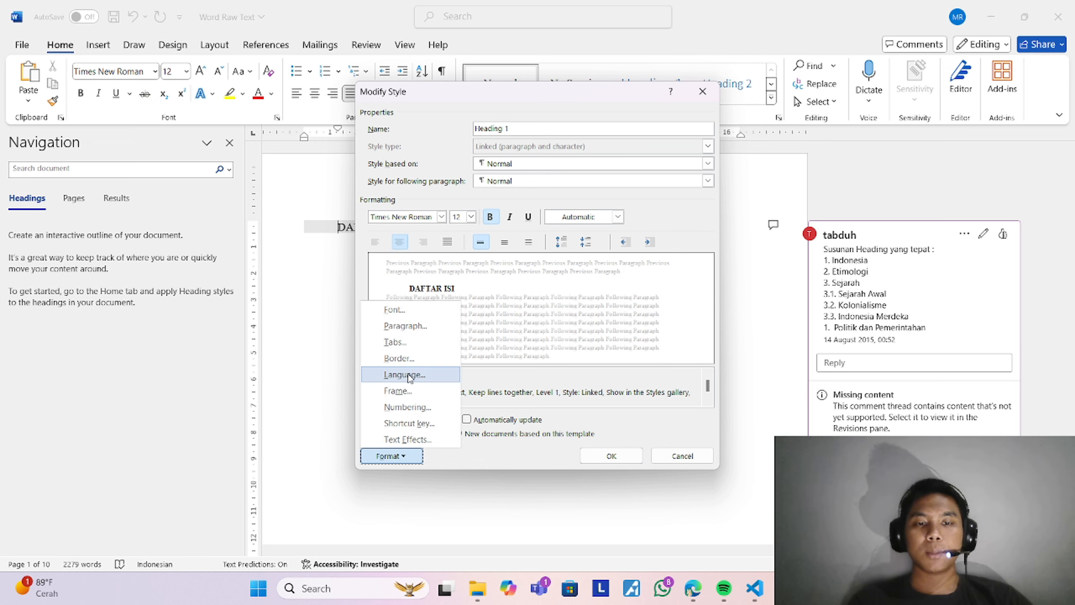
left_click(422, 327)
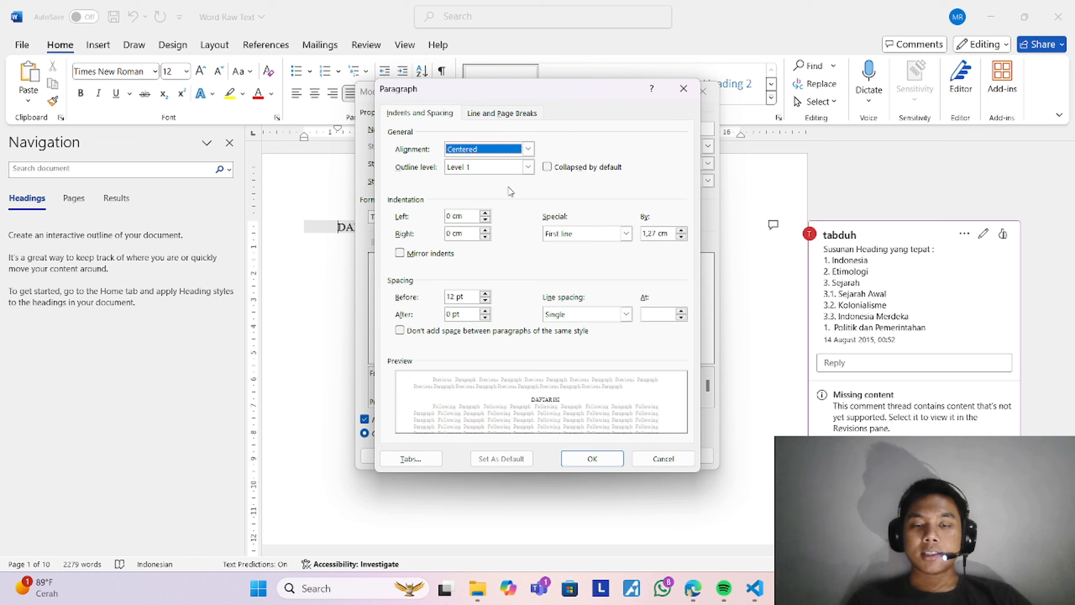
left_click(600, 236)
left_click(583, 245)
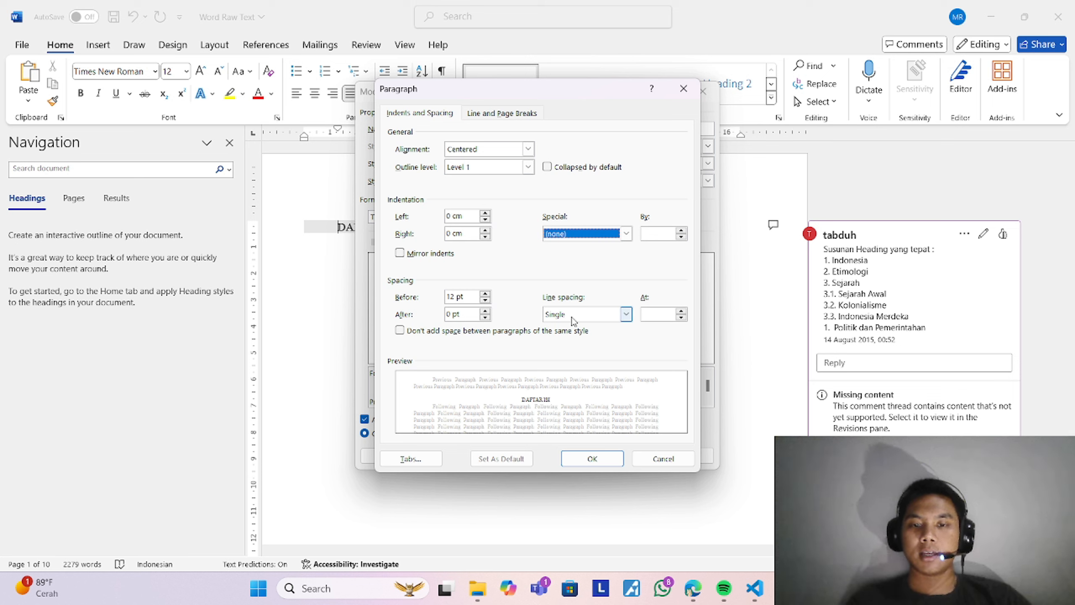
left_click(588, 314)
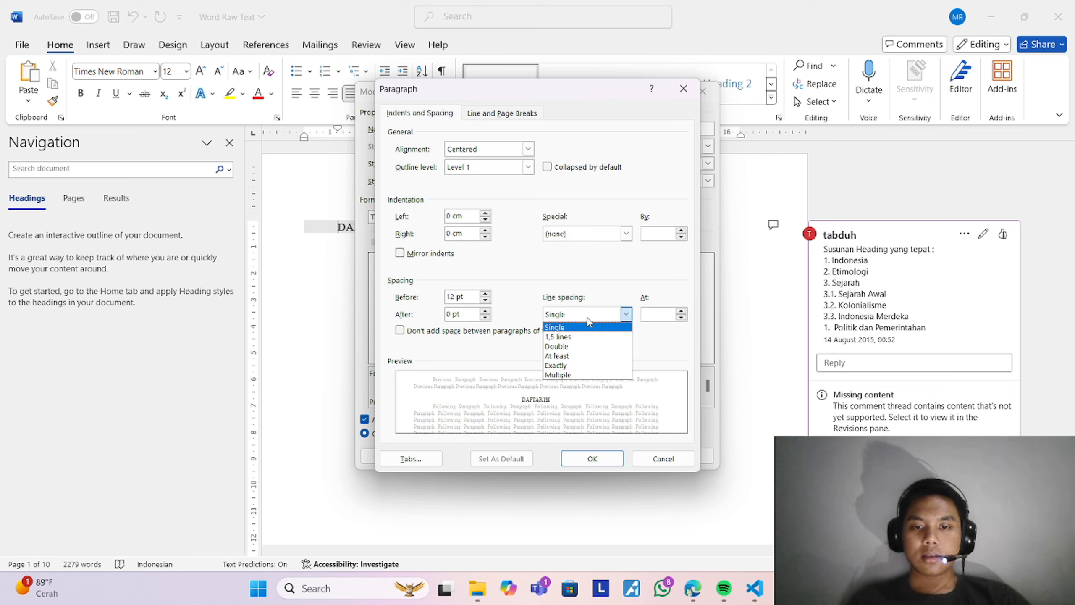
left_click(574, 346)
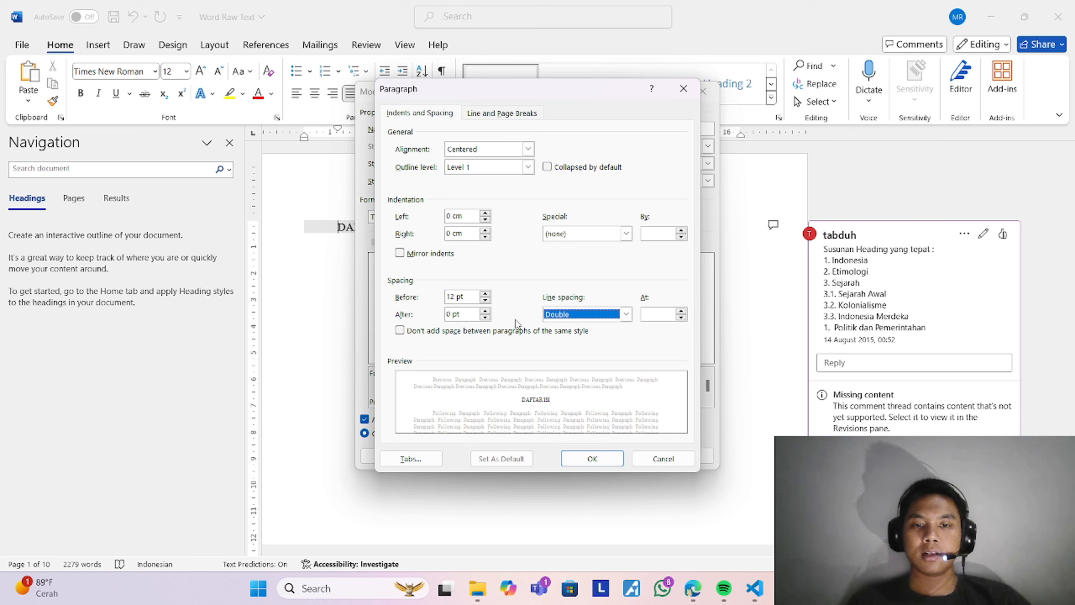
left_click(486, 300)
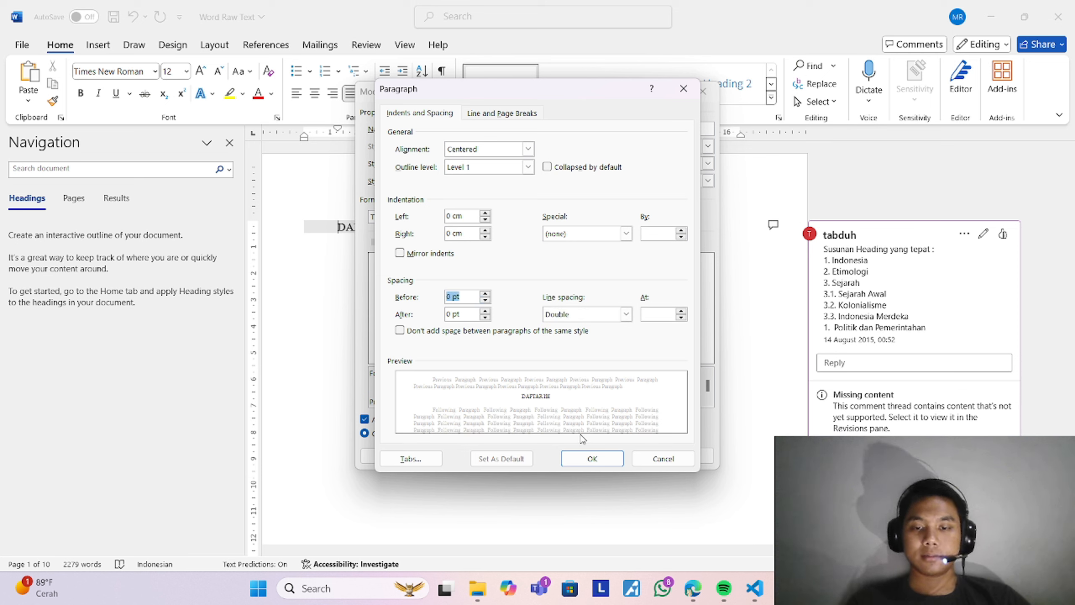
left_click(584, 458)
left_click(583, 460)
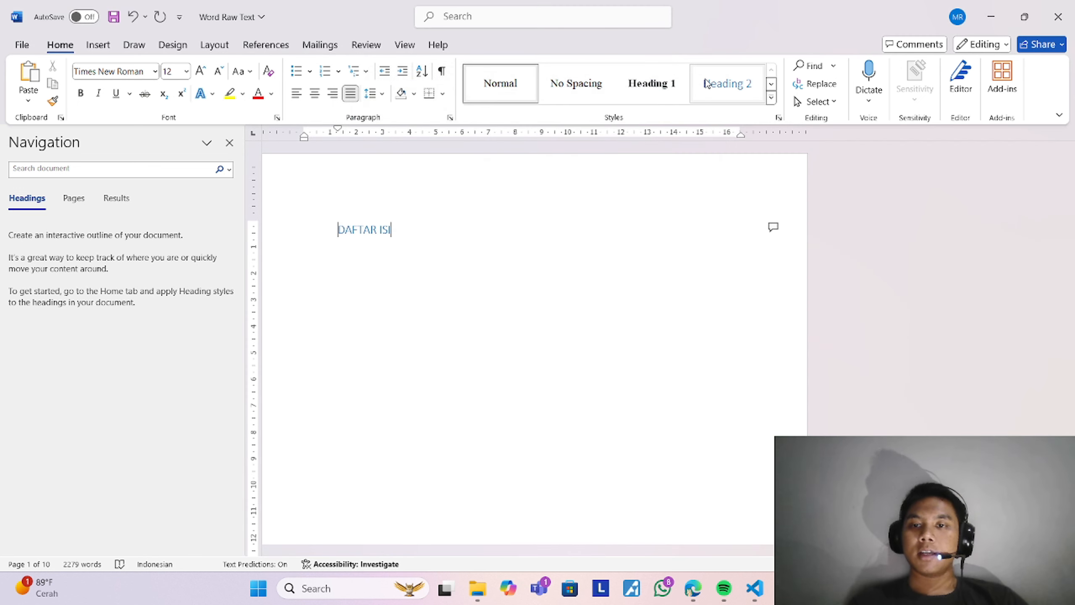
Step: Modify the Heading 2 style to use Times New Roman at 12 pt
right_click(706, 83)
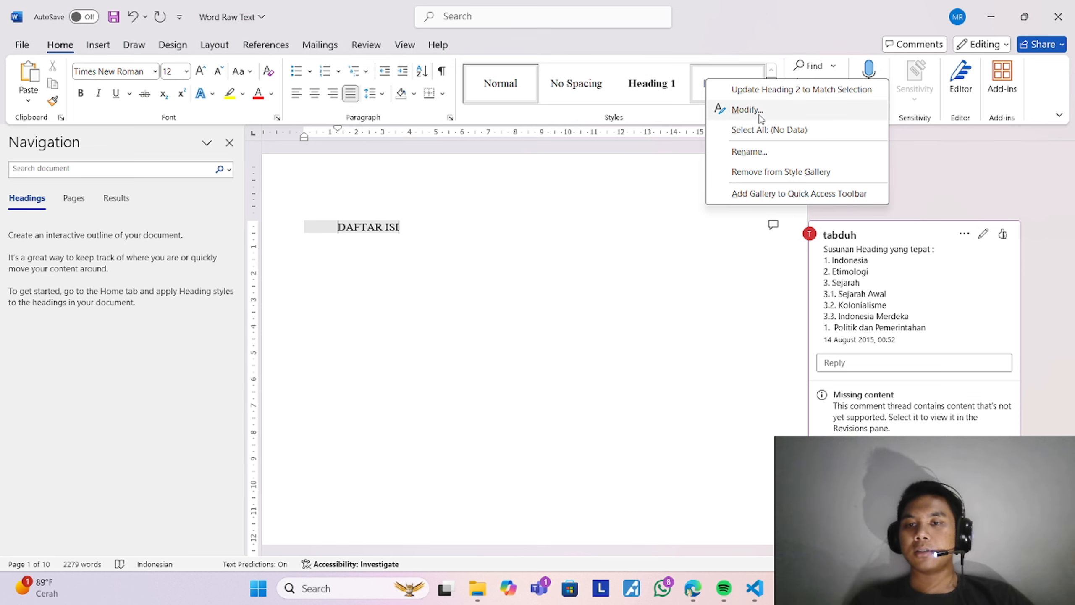
left_click(724, 109)
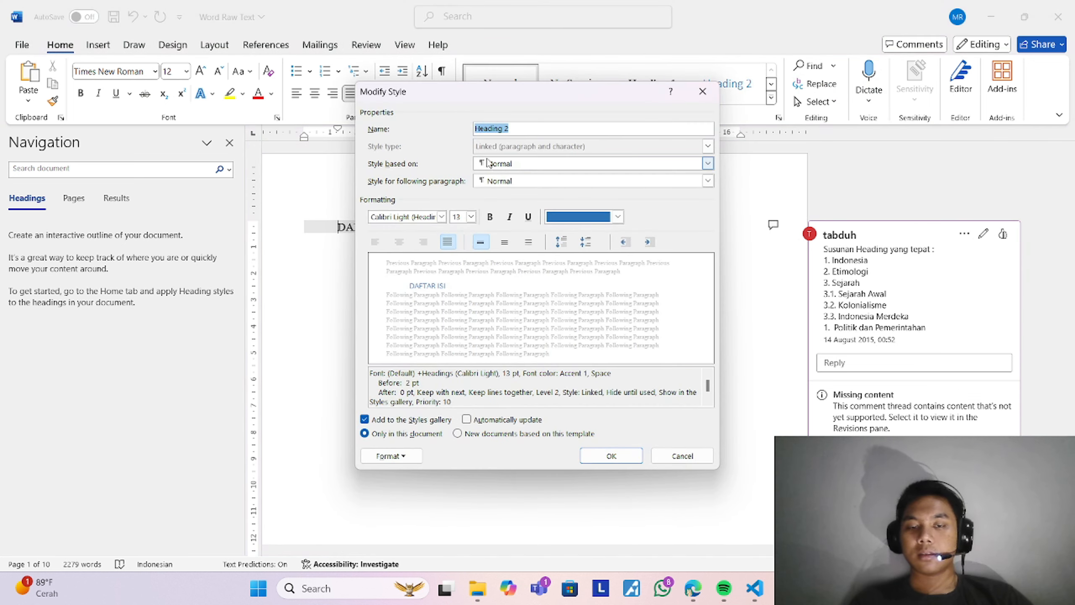
left_click(442, 217)
left_click(425, 264)
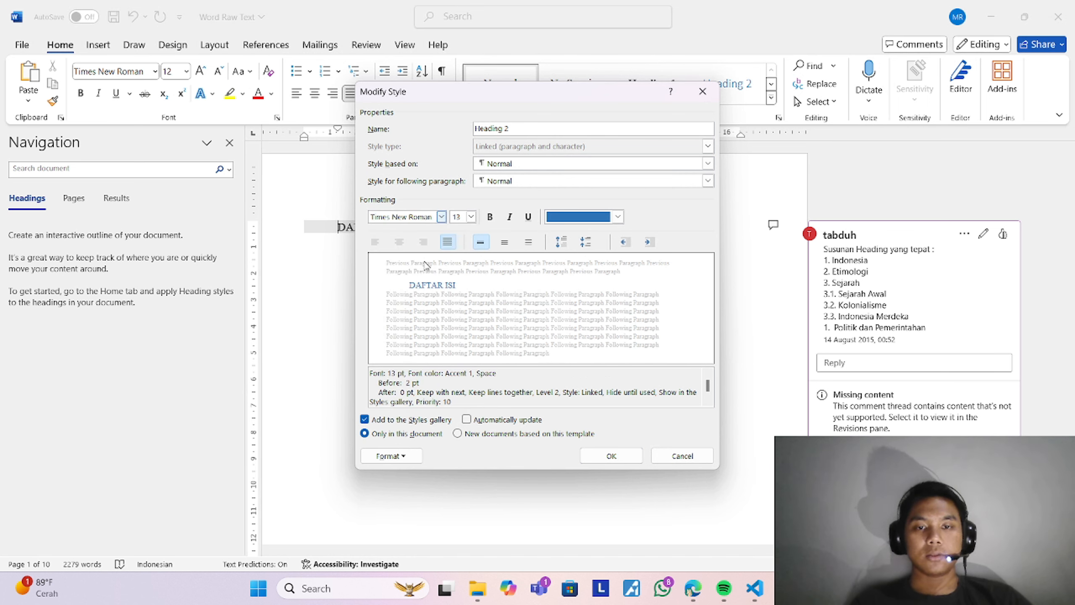
left_click(471, 216)
left_click(460, 267)
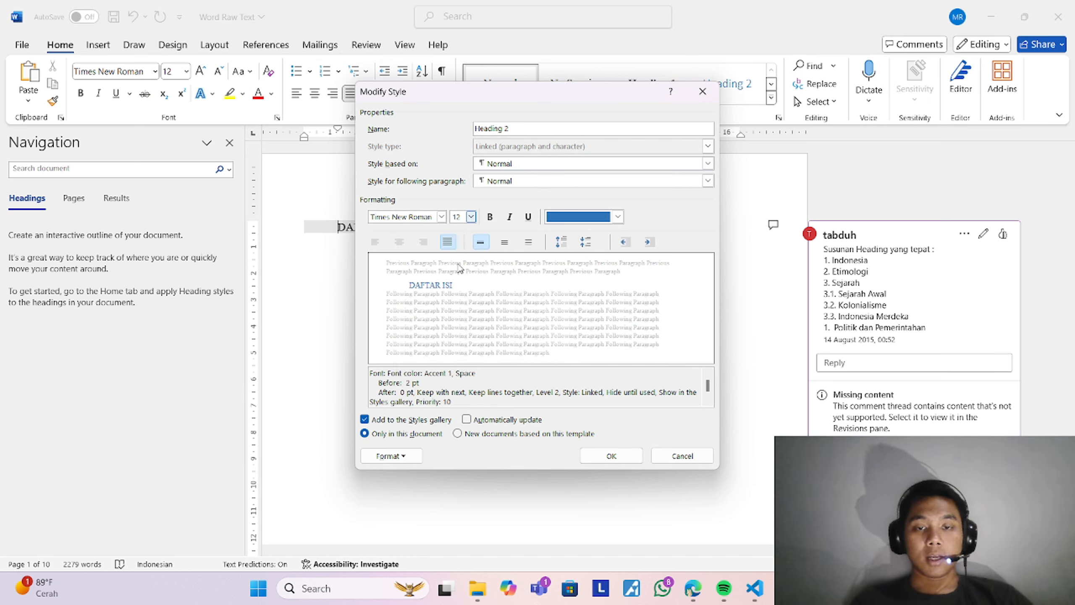
Step: Make the Heading 2 style bold and left-aligned with the Automatic font color
left_click(491, 217)
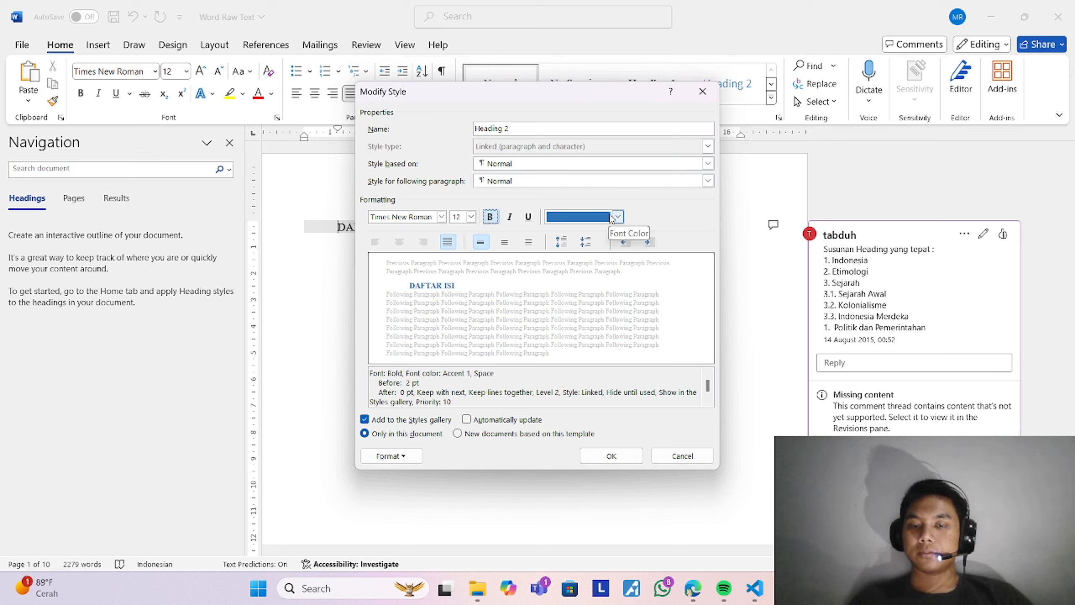
left_click(616, 216)
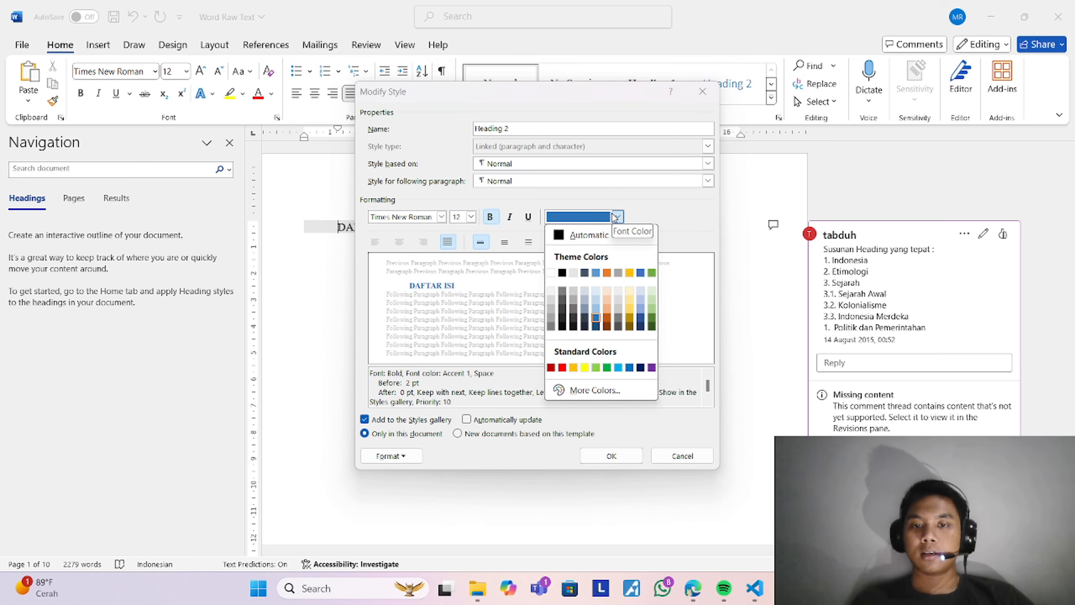
left_click(580, 237)
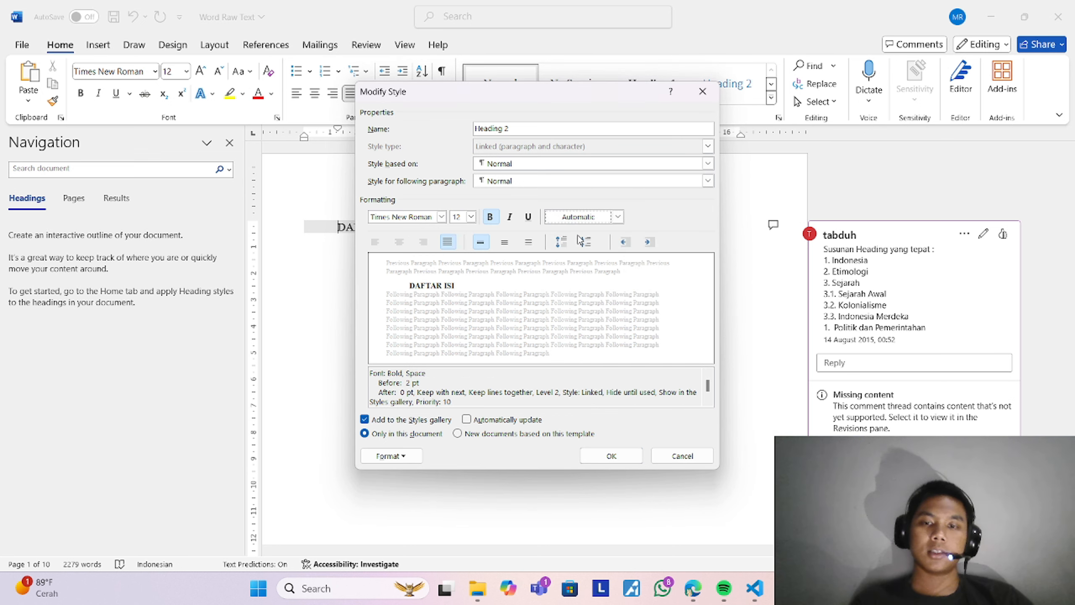
left_click(377, 246)
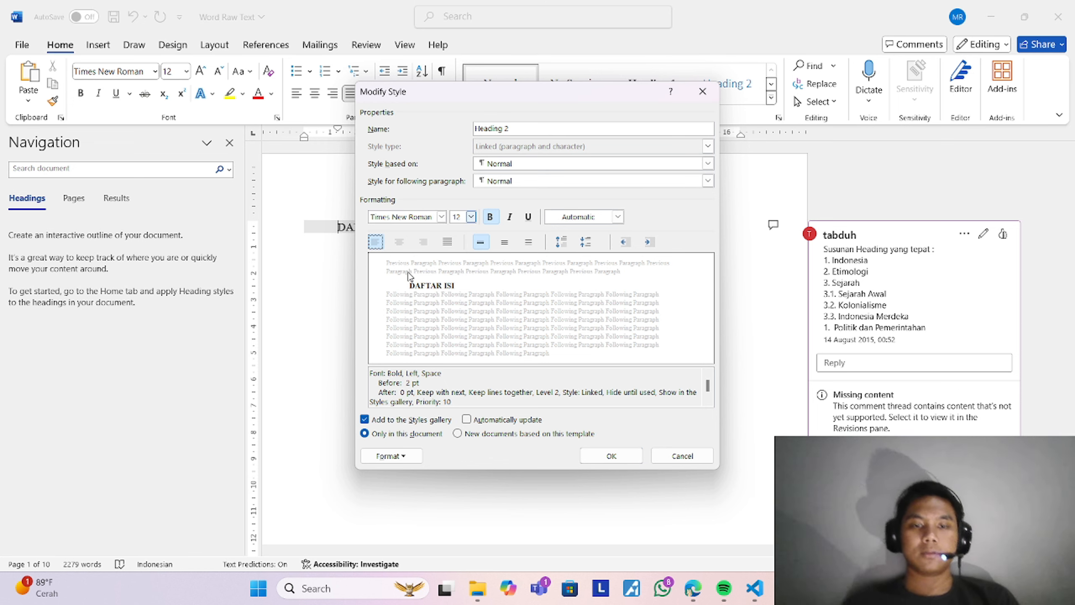
Step: Set Heading 2's paragraph format to no special indent, single line spacing, and 6 pt before and after
left_click(390, 457)
left_click(395, 326)
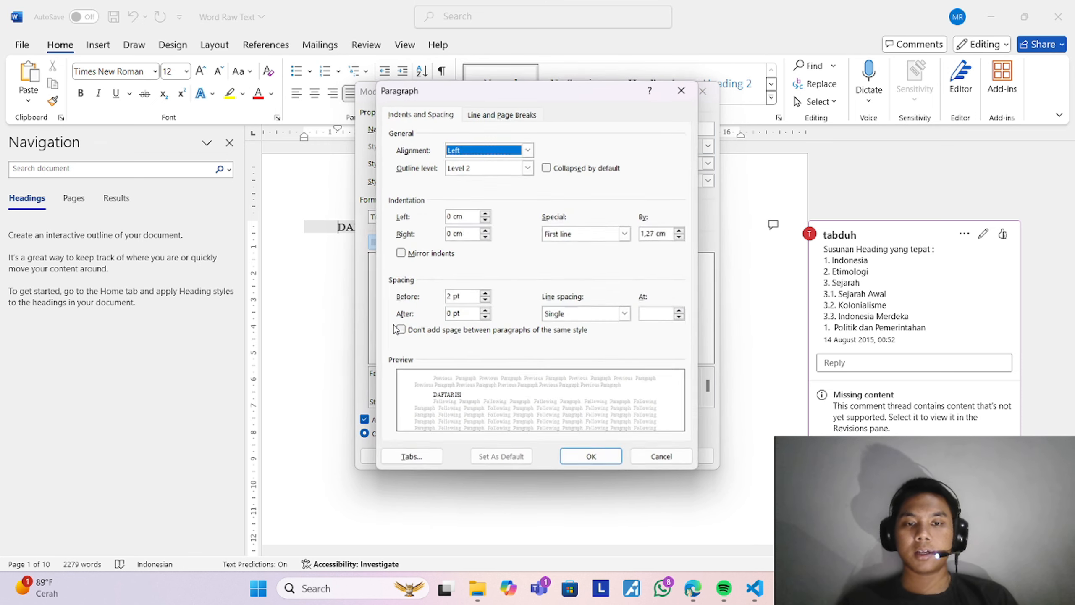
left_click(582, 232)
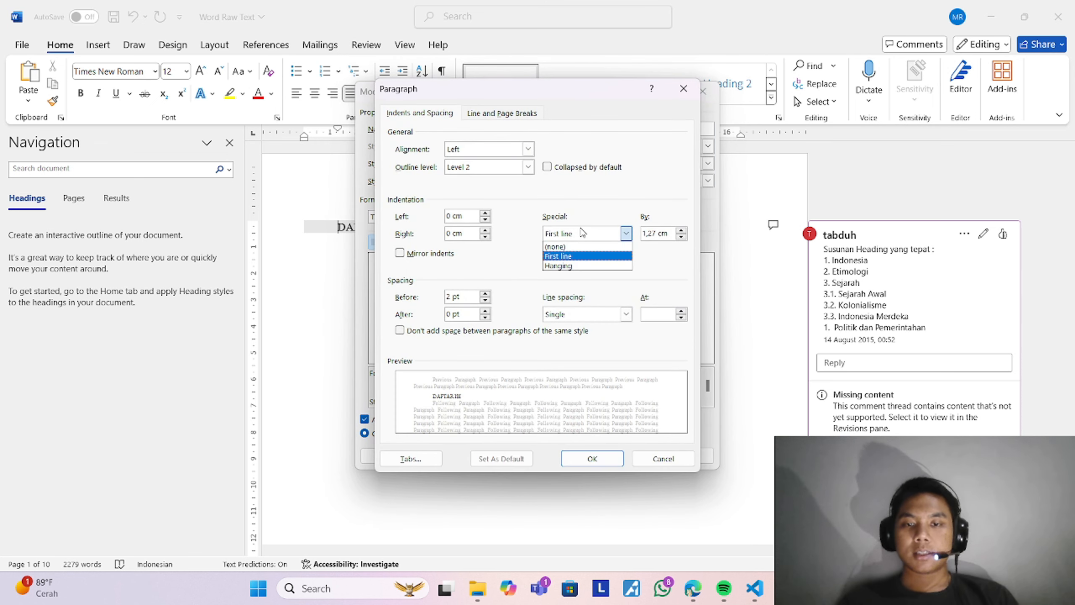
left_click(576, 244)
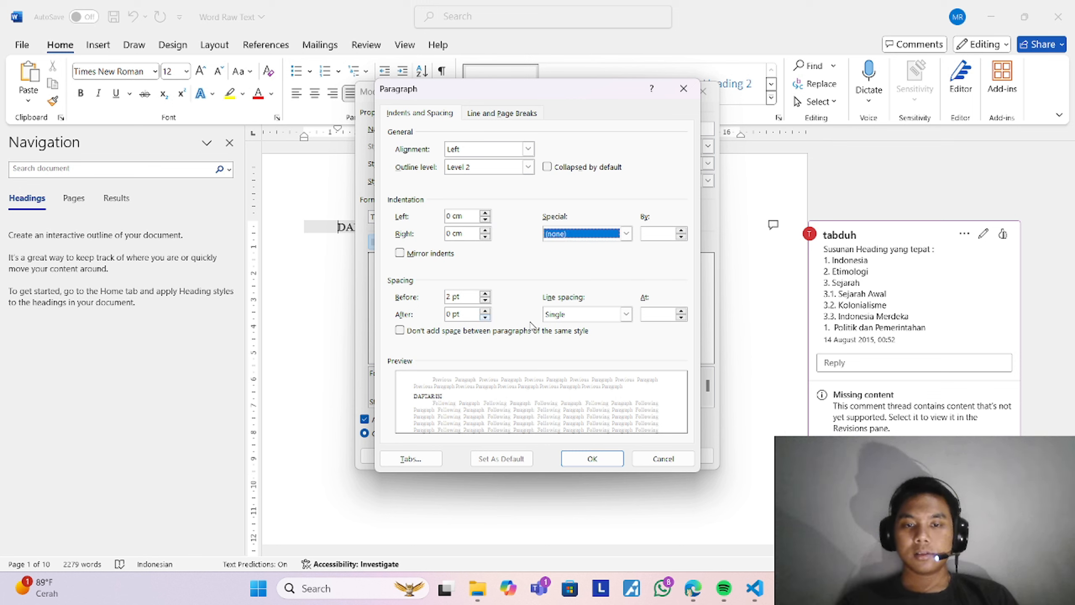
left_click(594, 319)
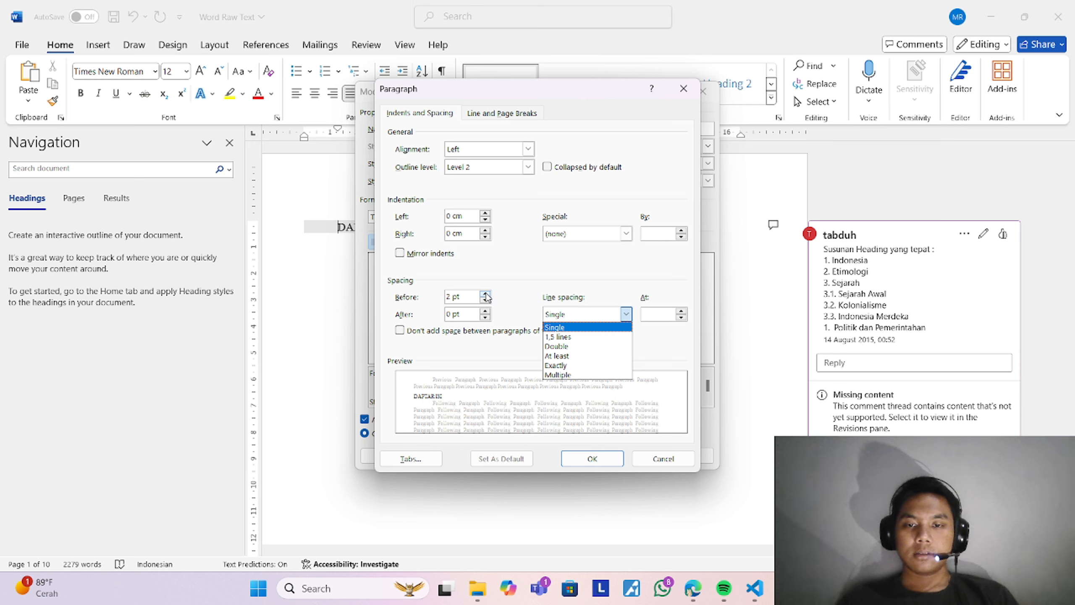
left_click(514, 289)
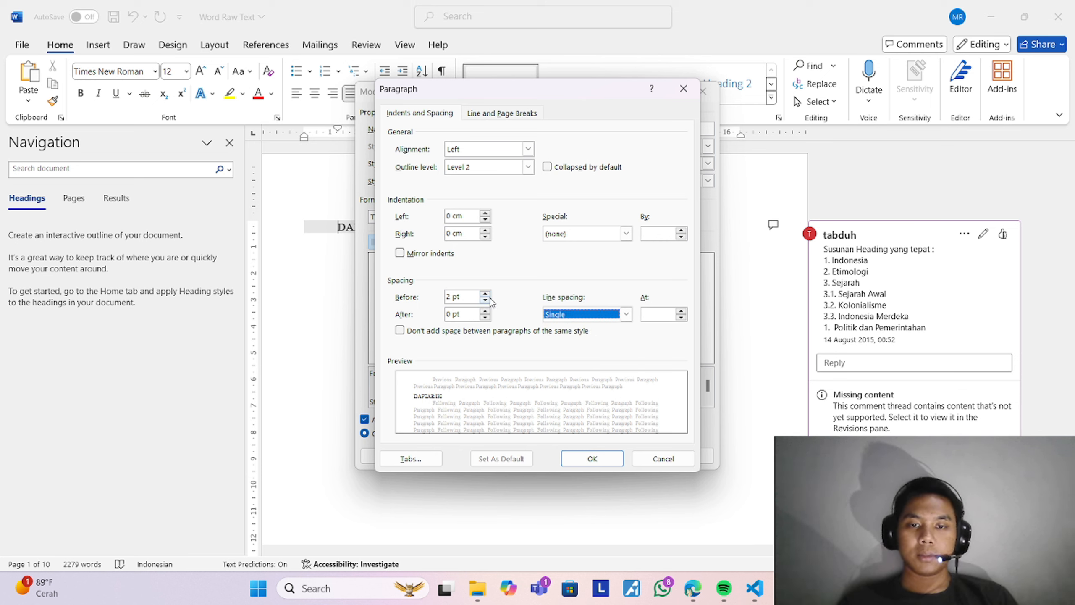
left_click(486, 294)
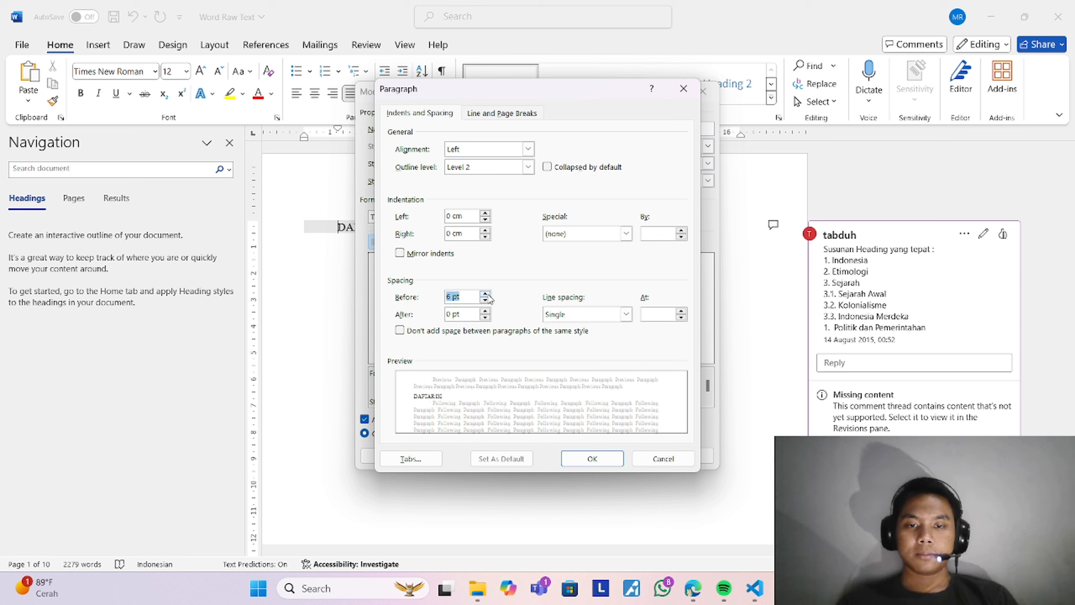
left_click(486, 311)
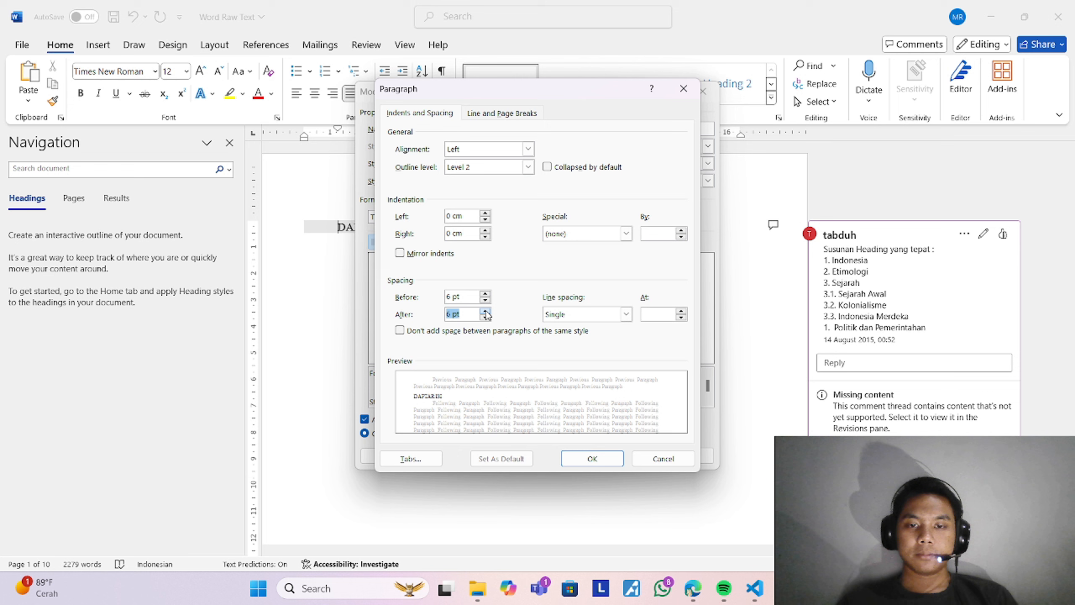
left_click(592, 458)
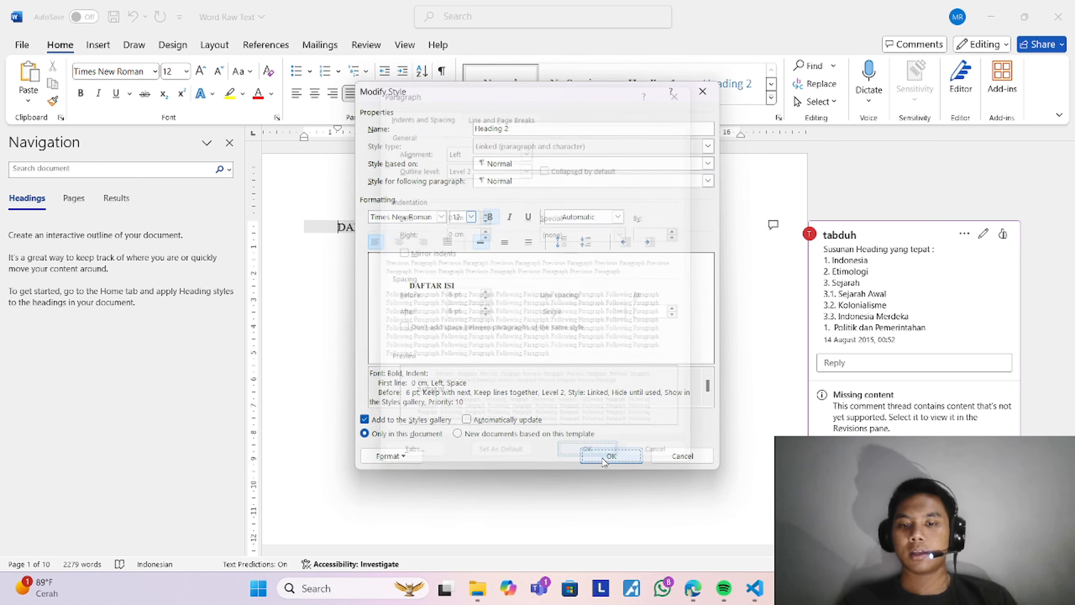
Step: Add 3.1., 3.2., 3.3. numbering with the 1, 2, 3 number style to Heading 2, and apply the style changes
left_click(390, 455)
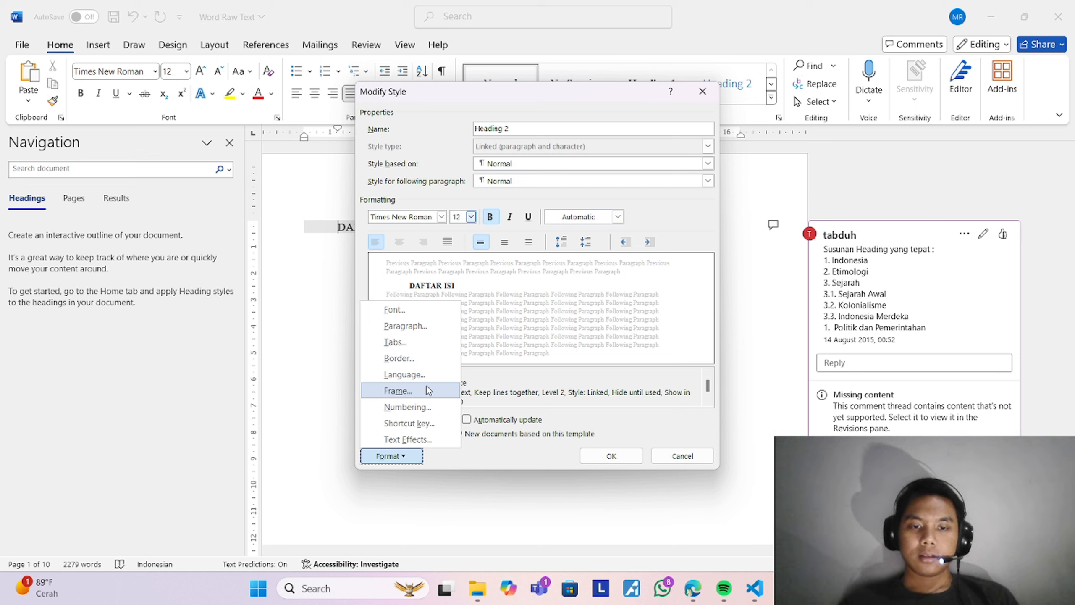
left_click(421, 405)
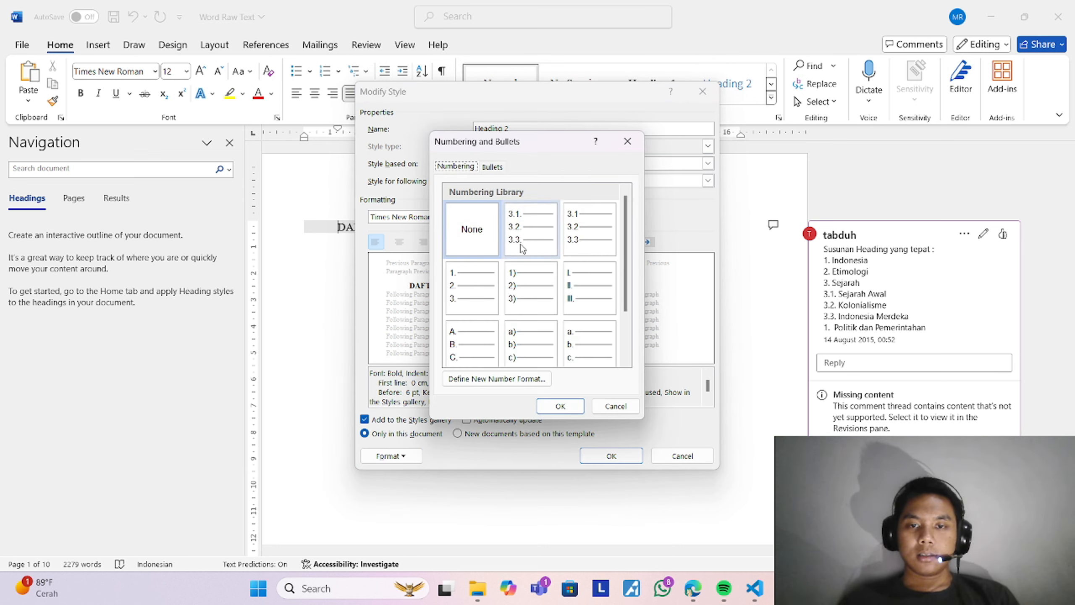
left_click(500, 382)
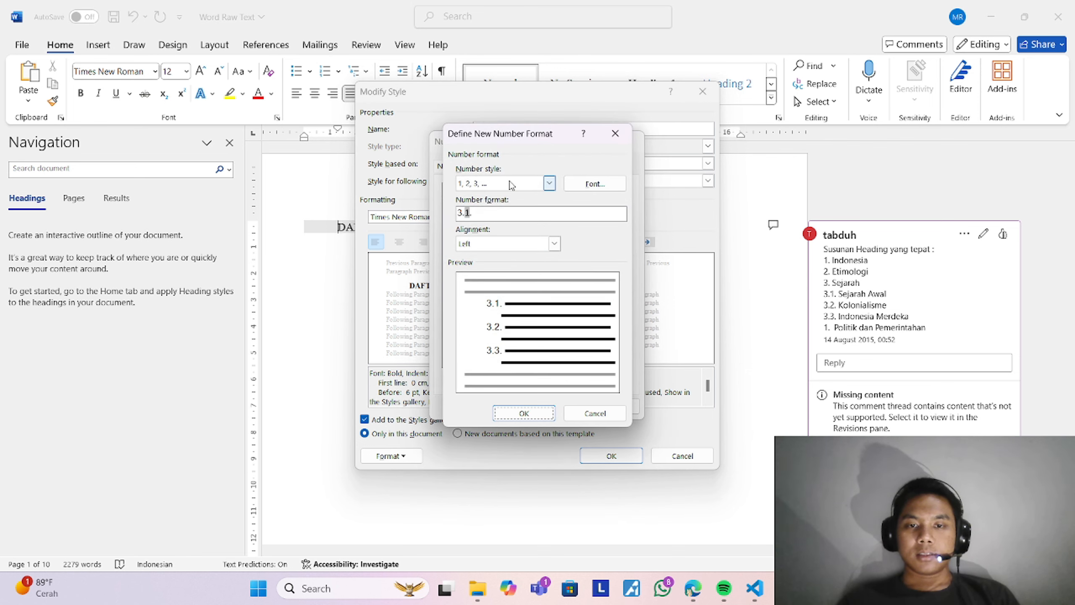
left_click(549, 184)
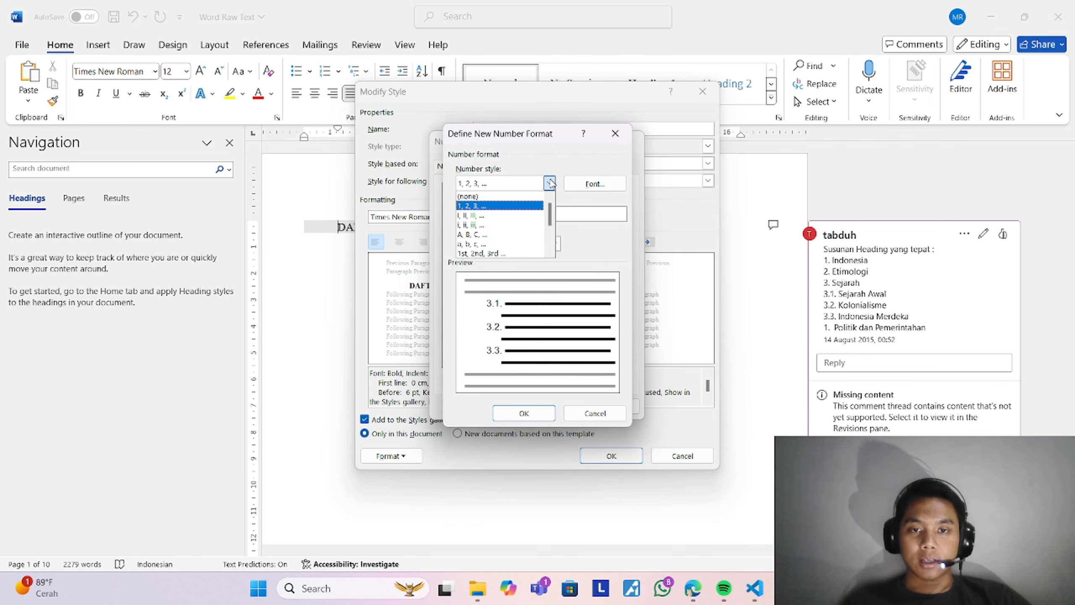
left_click(486, 206)
left_click(484, 214)
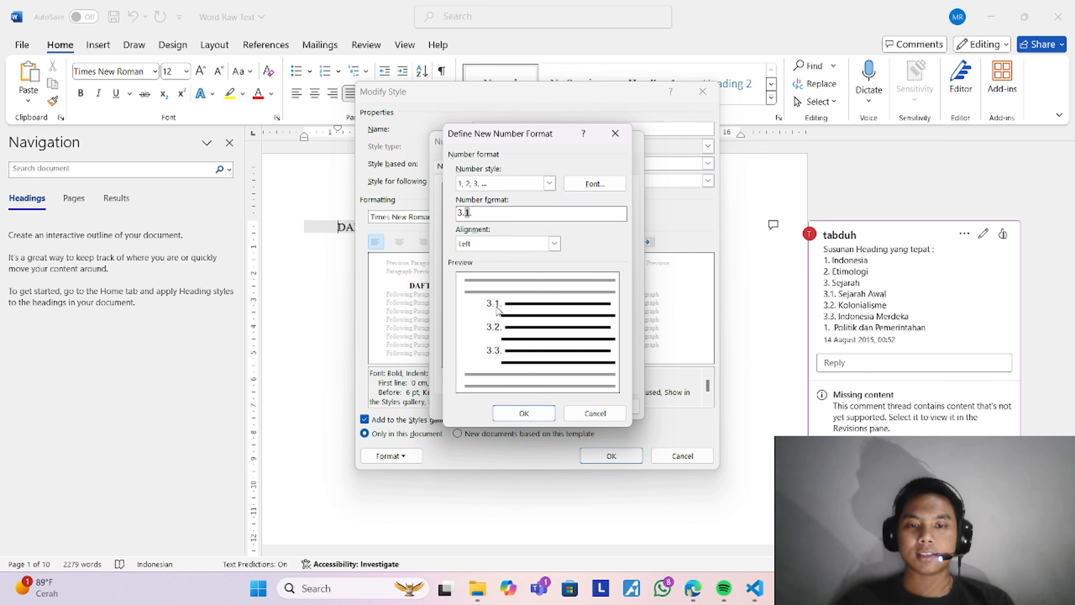
left_click(524, 413)
left_click(573, 410)
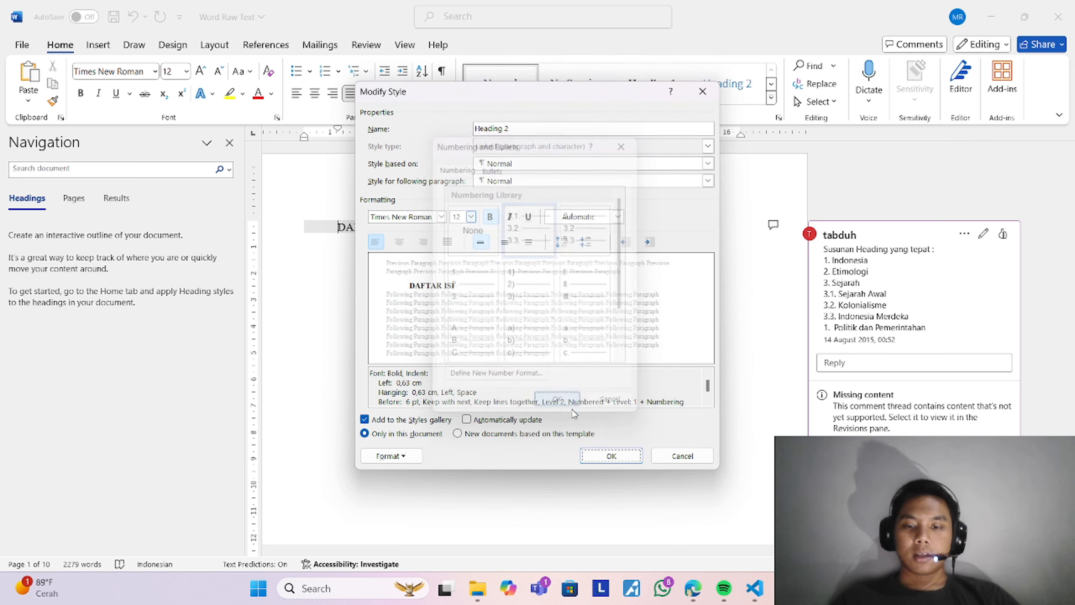
left_click(612, 456)
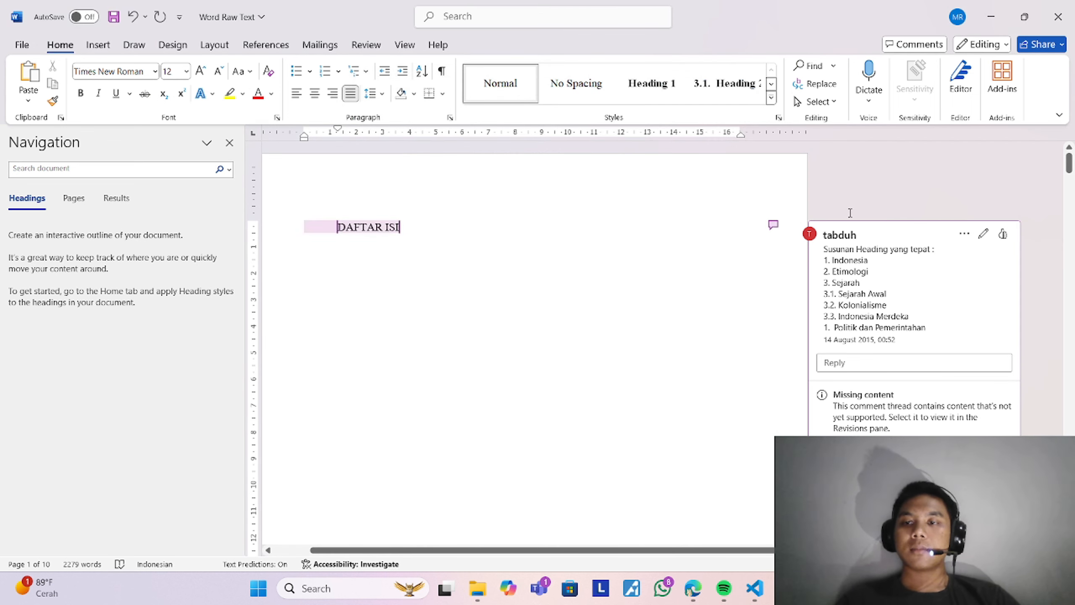
Step: Apply the Heading 1 style to the DAFTAR ISI and DAFTAR GAMBAR titles
left_click(595, 255)
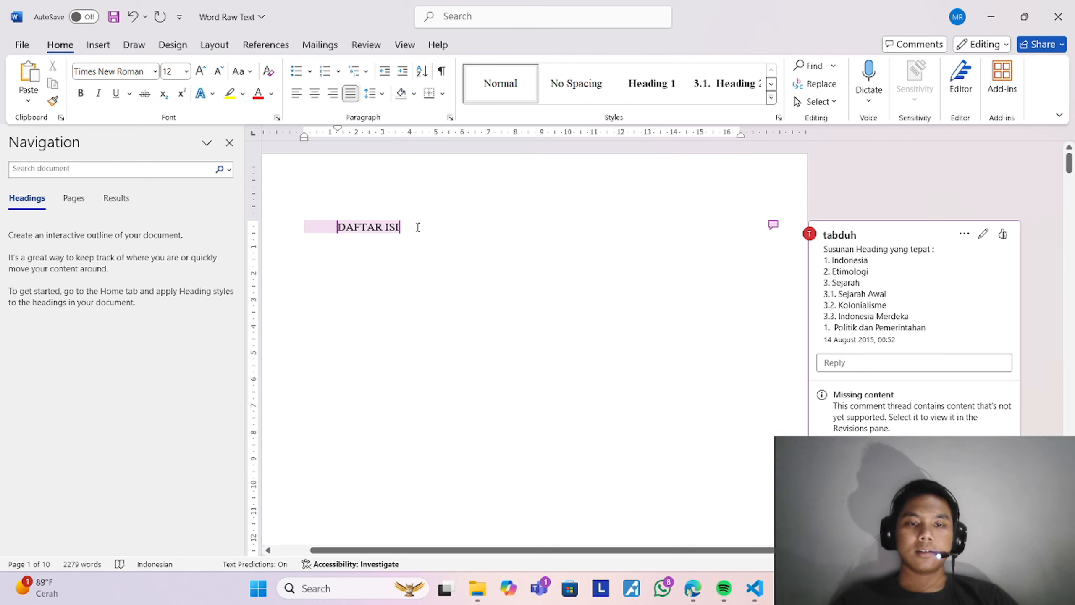
left_click(659, 93)
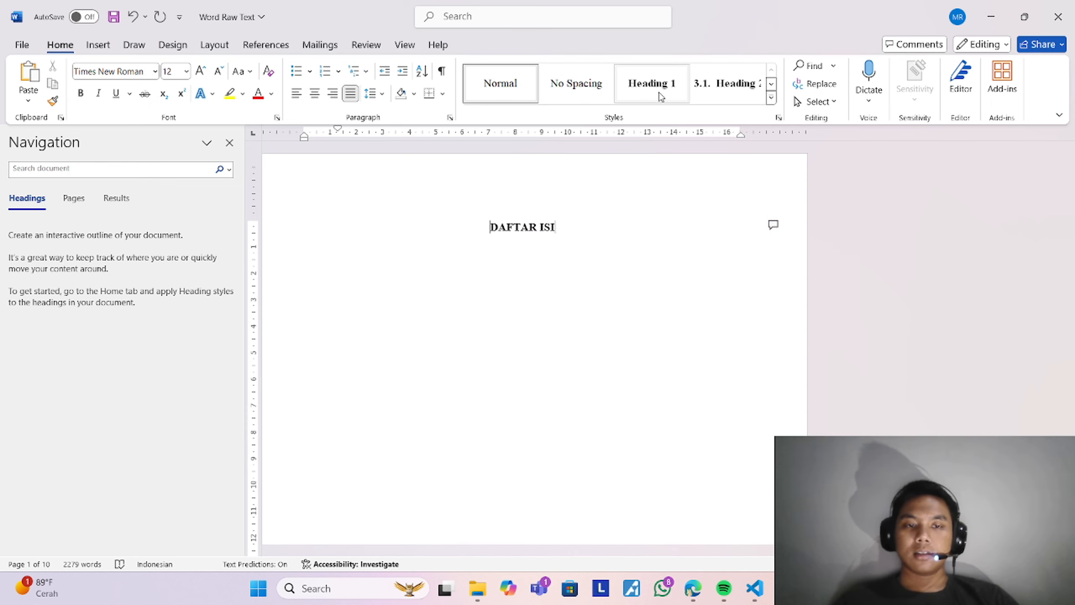
scroll(722, 450, "down", 8)
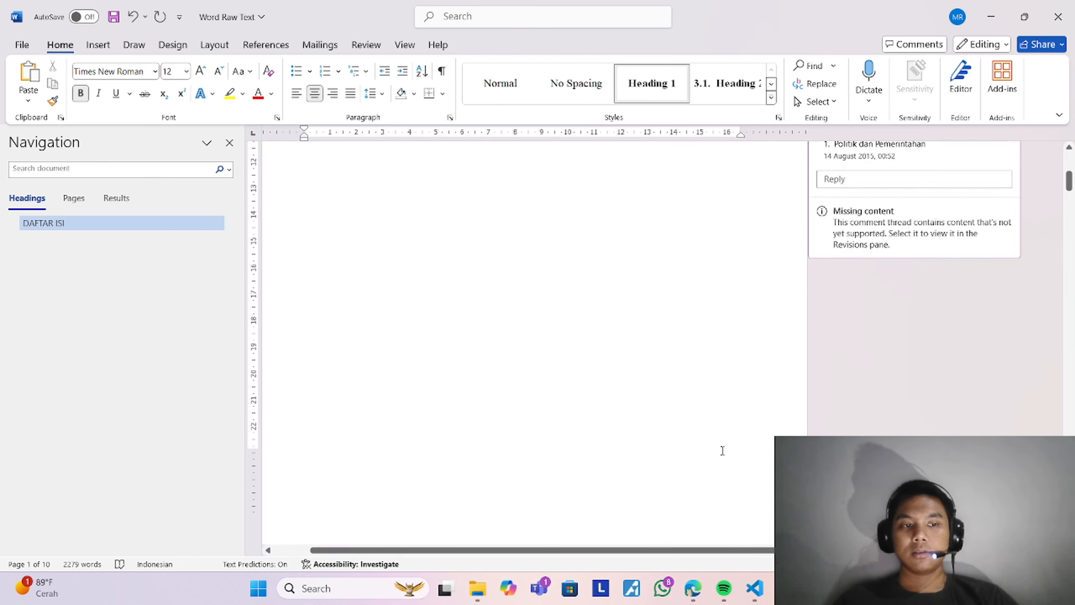
scroll(599, 417, "down", 3)
left_click(539, 371)
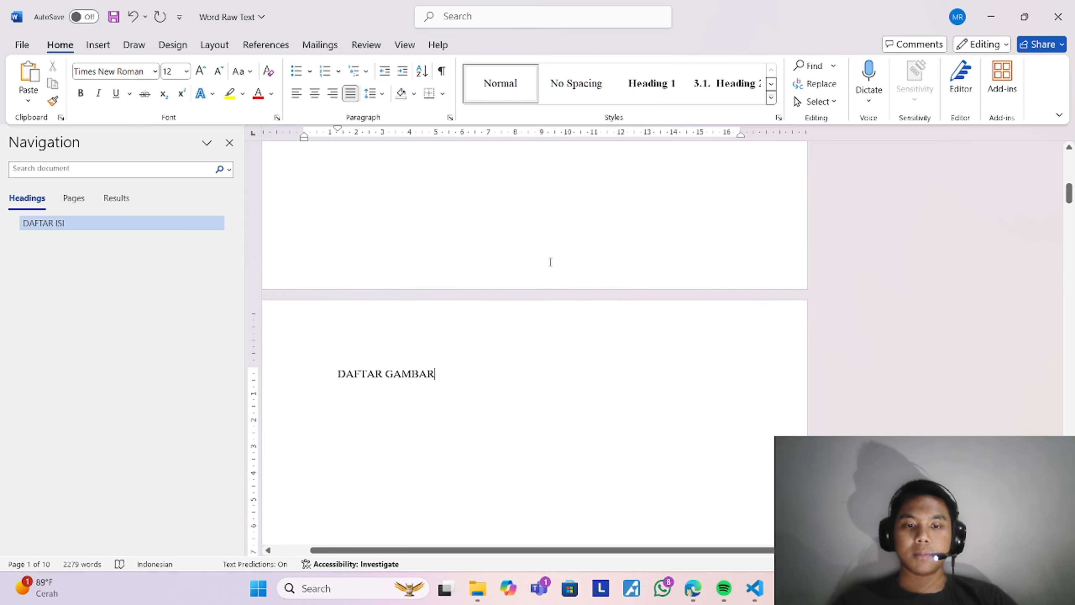
left_click(655, 93)
Step: Apply the Heading 1 style to the Indonesia and Etimologi section titles
scroll(606, 381, "down", 15)
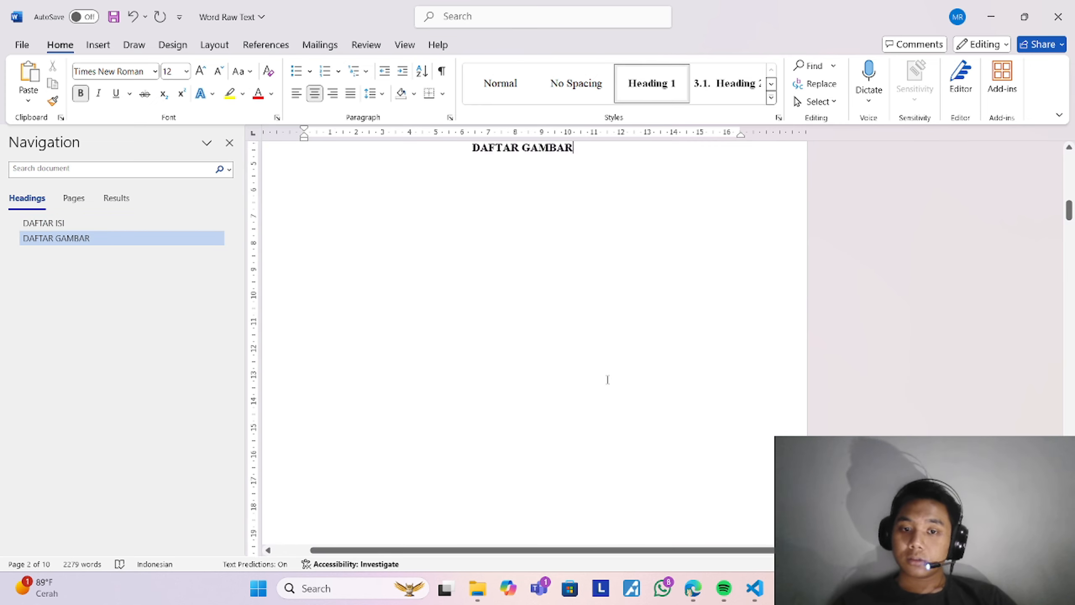
left_click(518, 419)
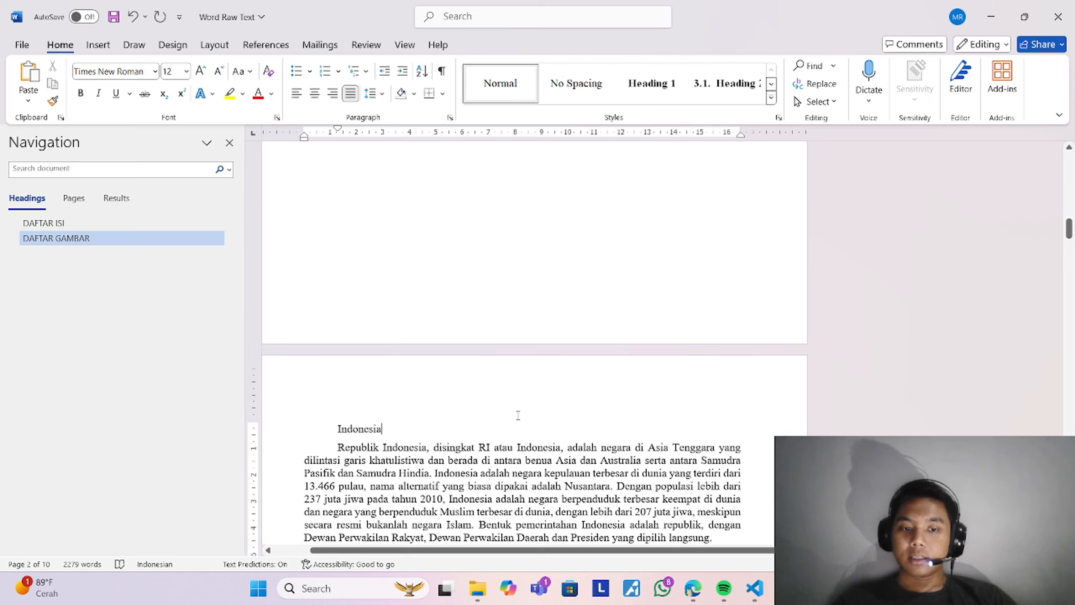
left_click(660, 83)
scroll(598, 326, "down", 15)
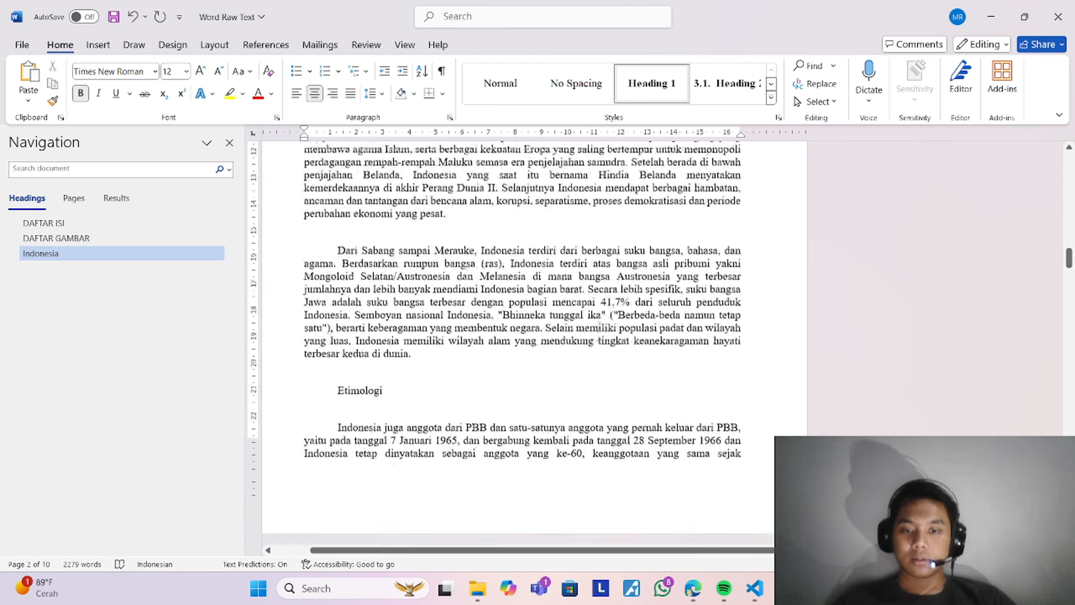
left_click(485, 228)
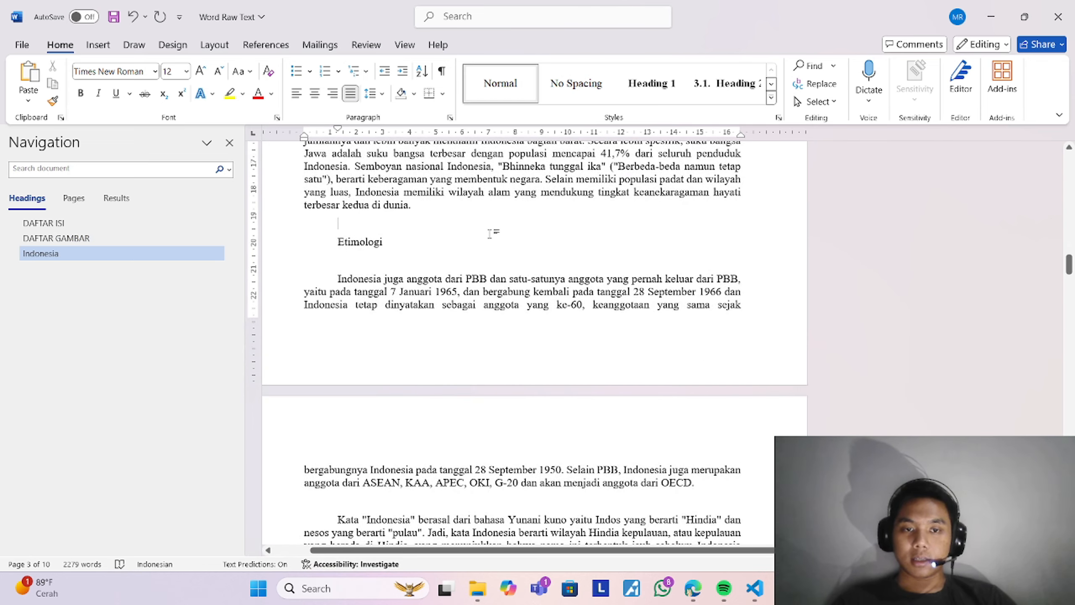
left_click(484, 247)
left_click(652, 83)
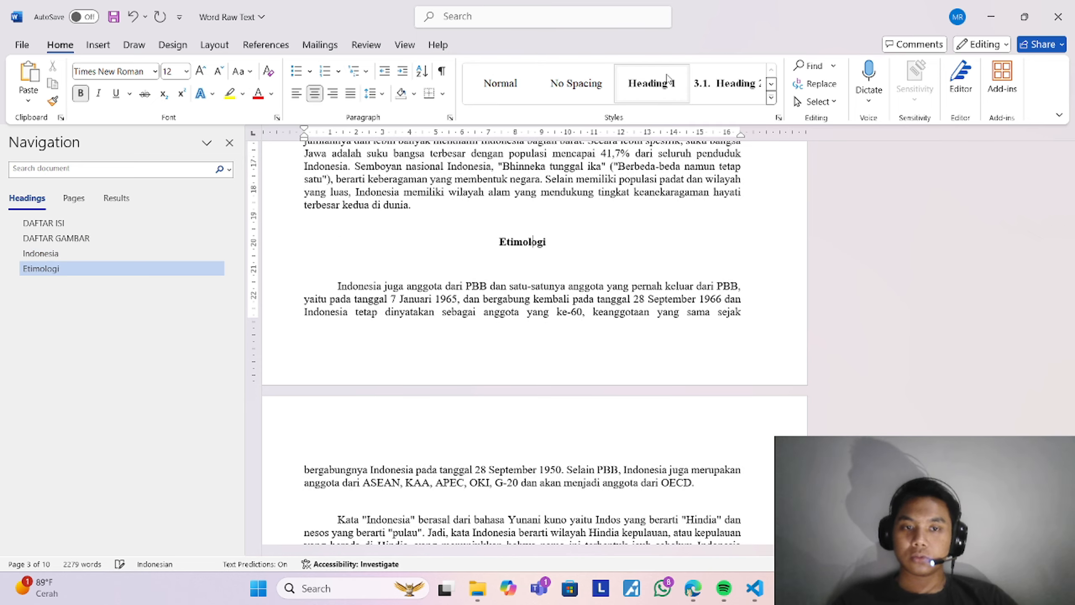
Step: Apply the Heading 1 style to the Sejarah section title
scroll(634, 339, "down", 2)
scroll(633, 339, "down", 8)
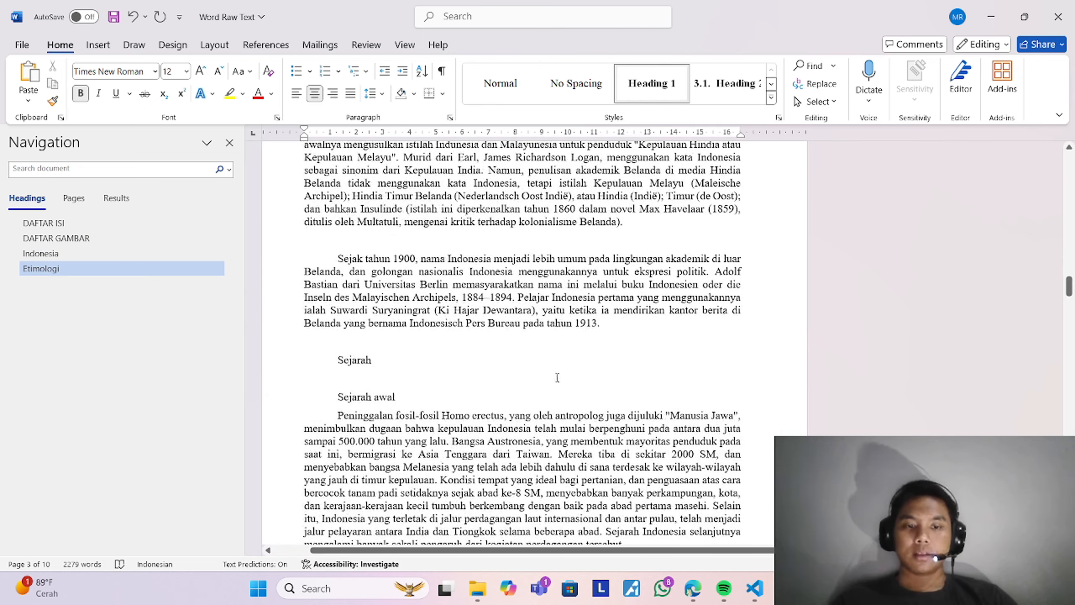
left_click(444, 364)
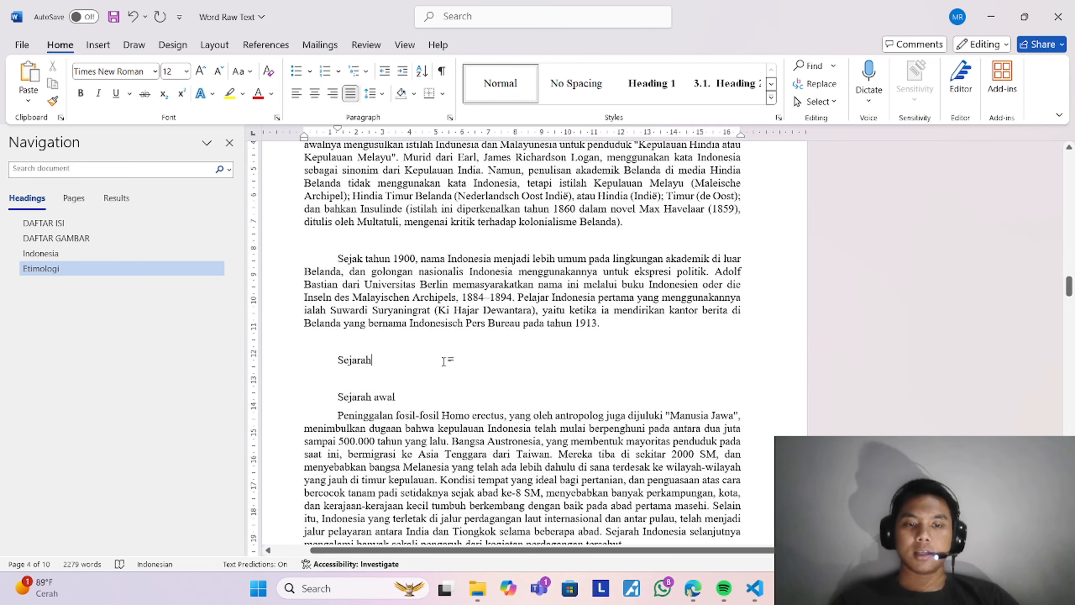
left_click(663, 74)
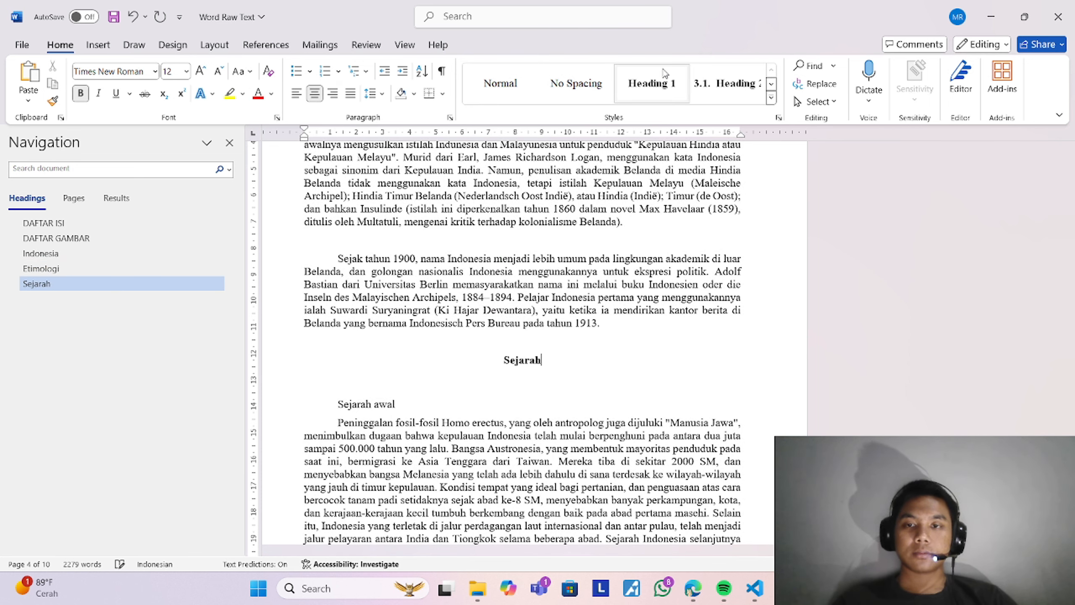
Step: Apply the numbered Heading 2 style to the Sejarah awal subsection title, following the heading order in the reviewer's comment
left_click(440, 404)
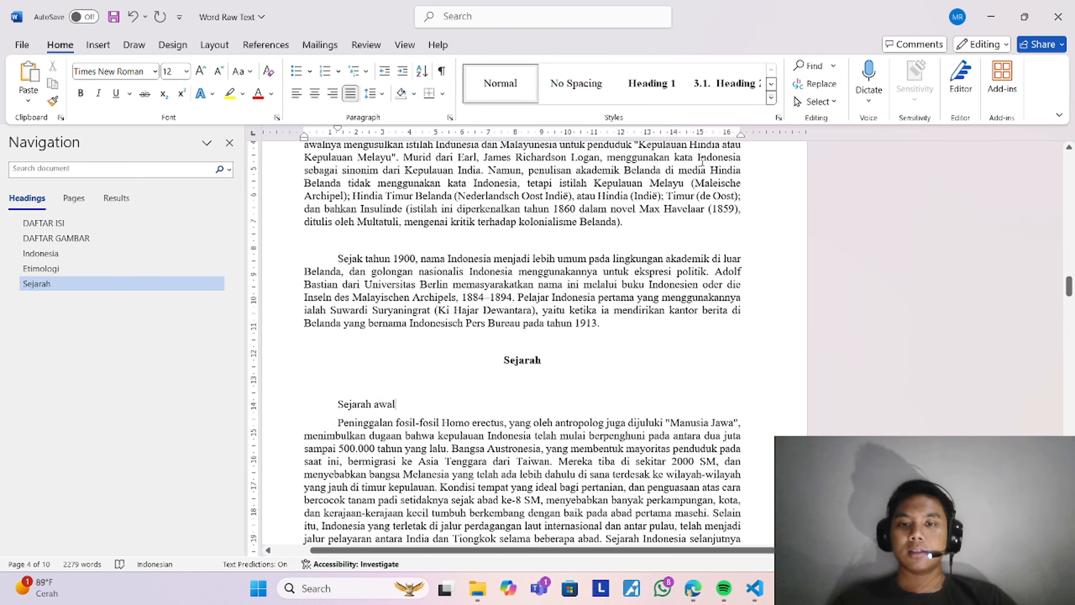
key("ctrl+Home")
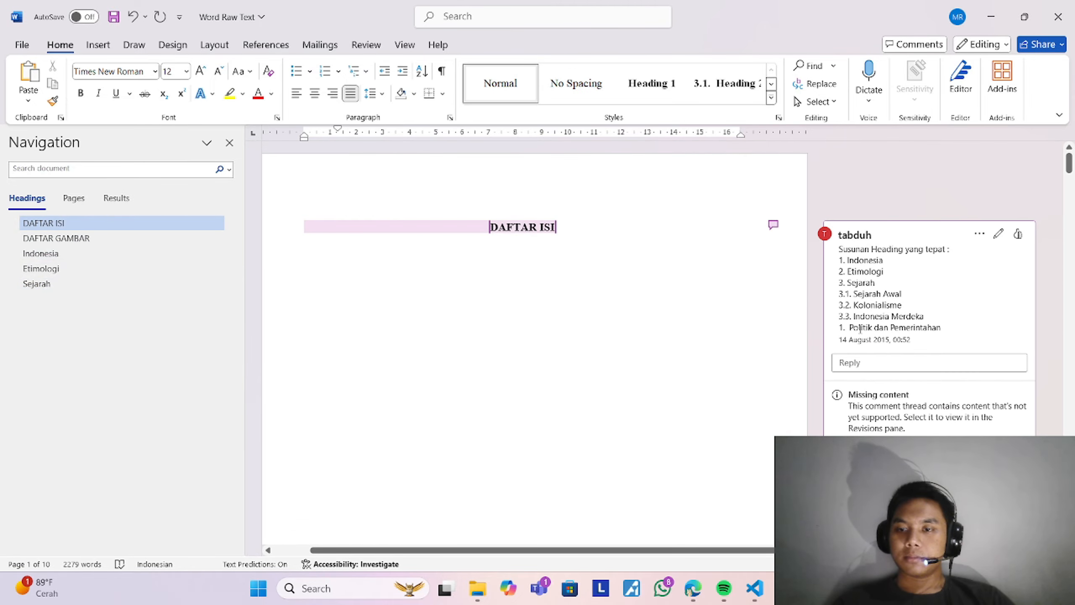
scroll(739, 283, "down", 20)
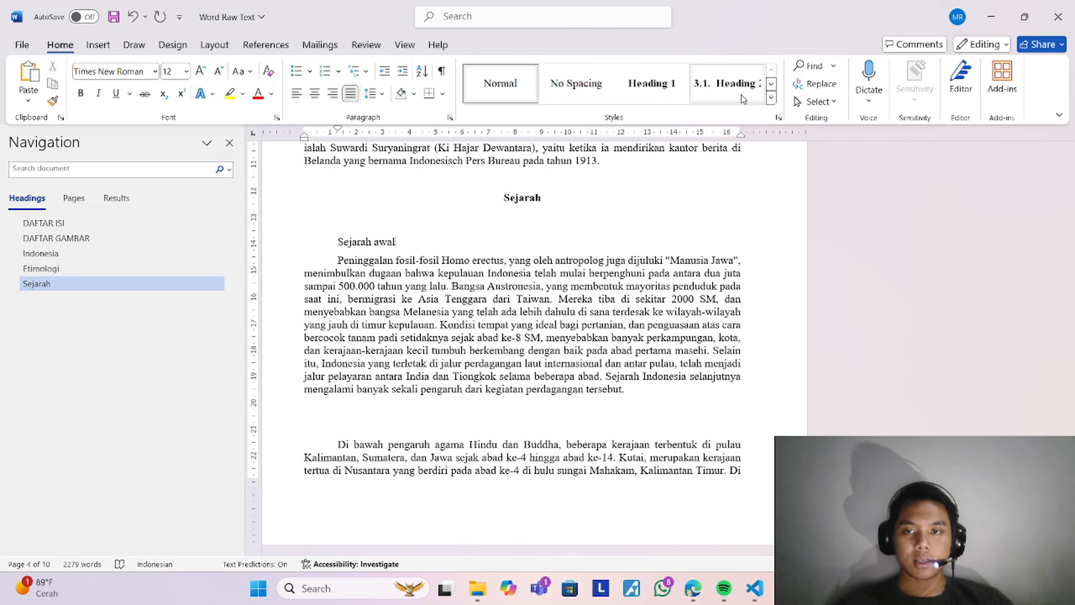
left_click(727, 83)
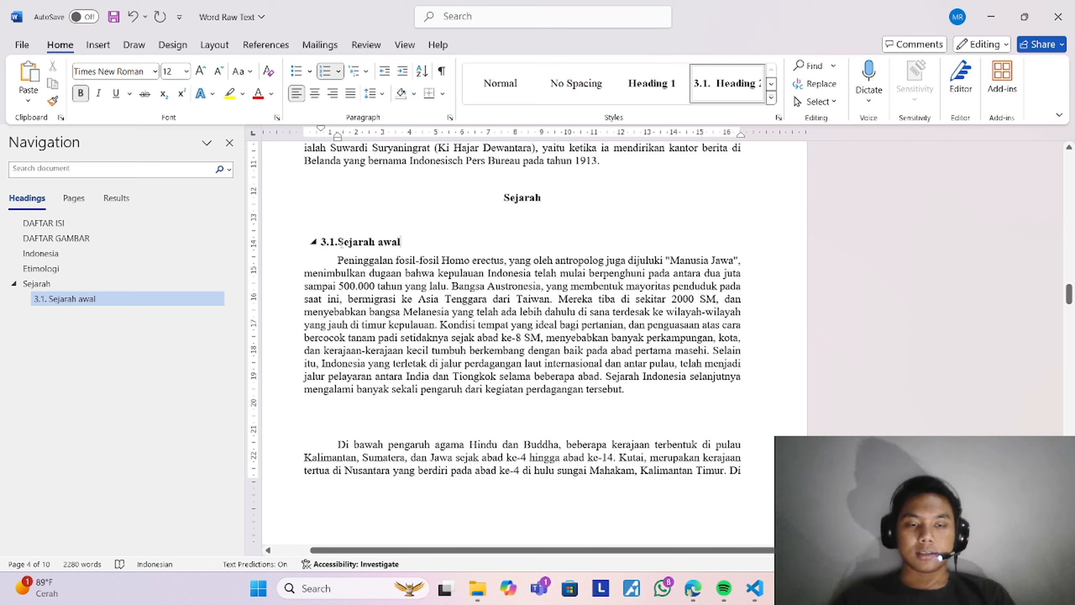
Step: Apply the numbered Heading 2 style to the Kolonialisme and Indonesia merdeka subsection titles
scroll(344, 245, "down", 15)
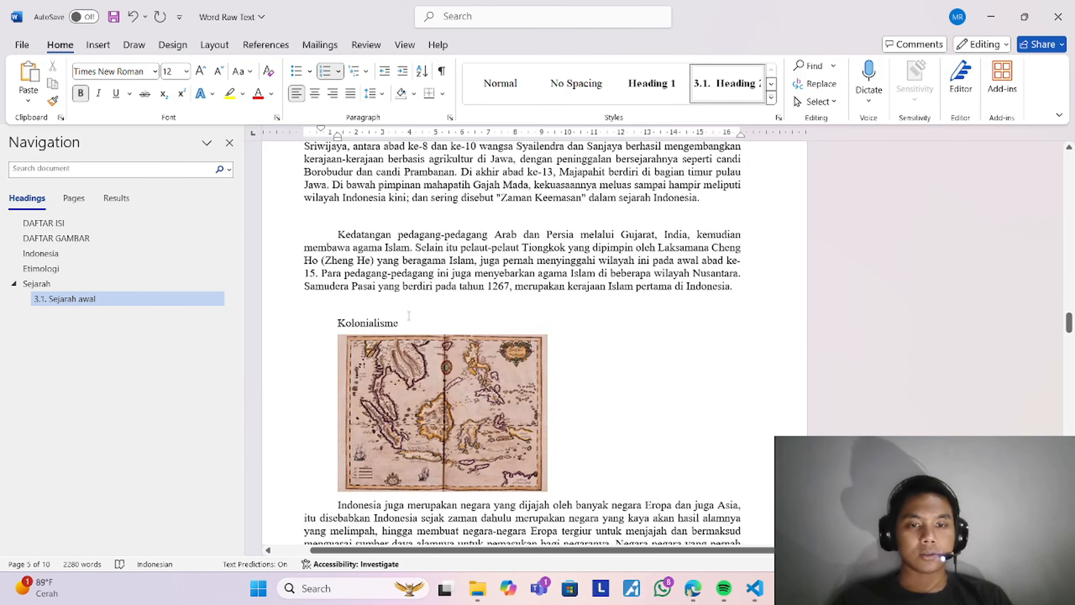
left_click(407, 322)
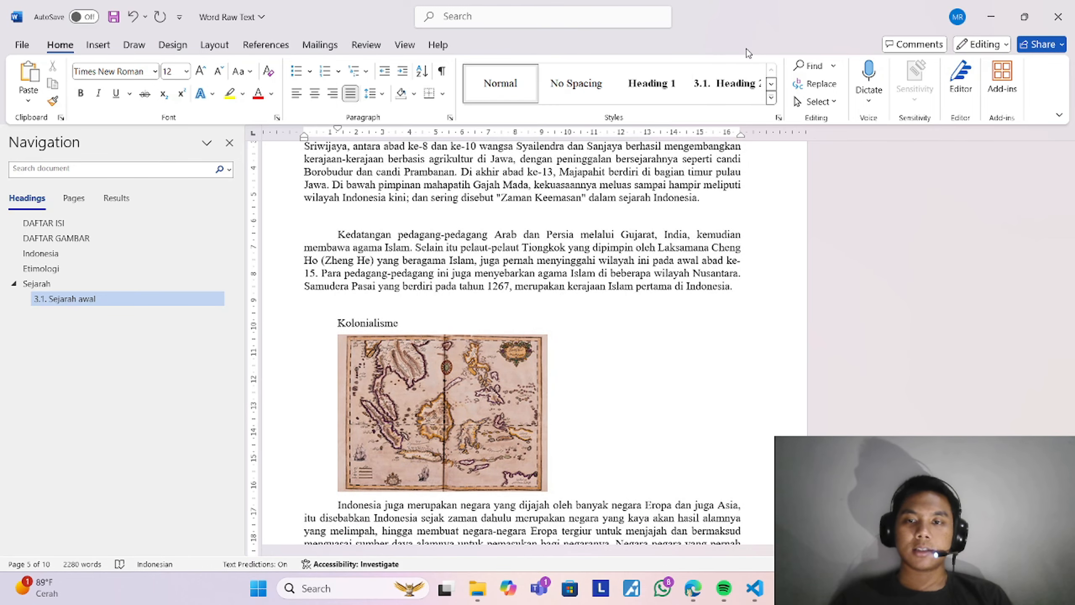
left_click(750, 91)
scroll(478, 285, "down", 20)
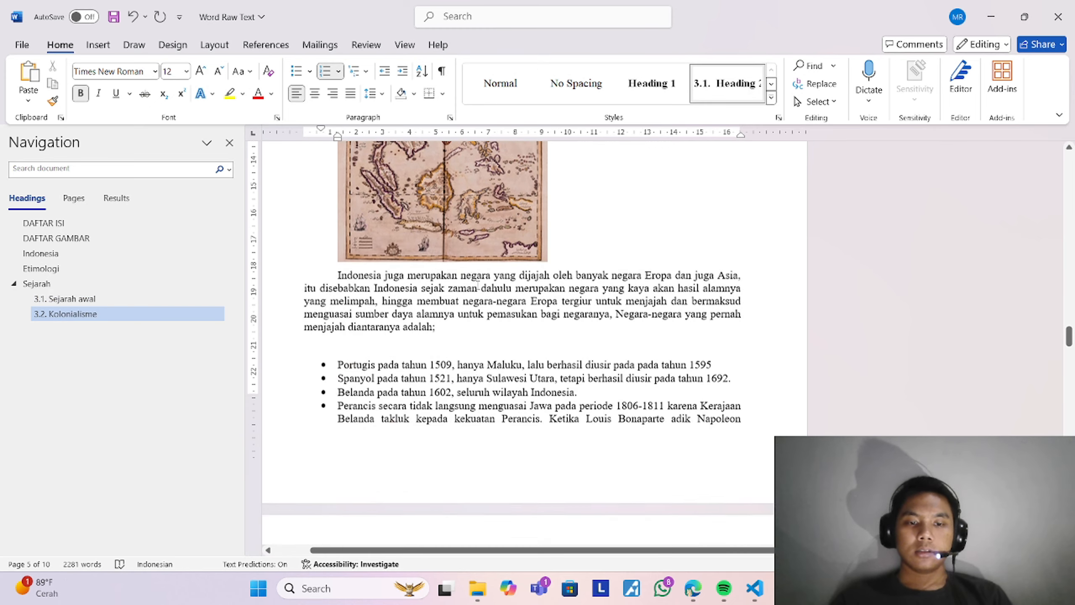
scroll(478, 285, "down", 1)
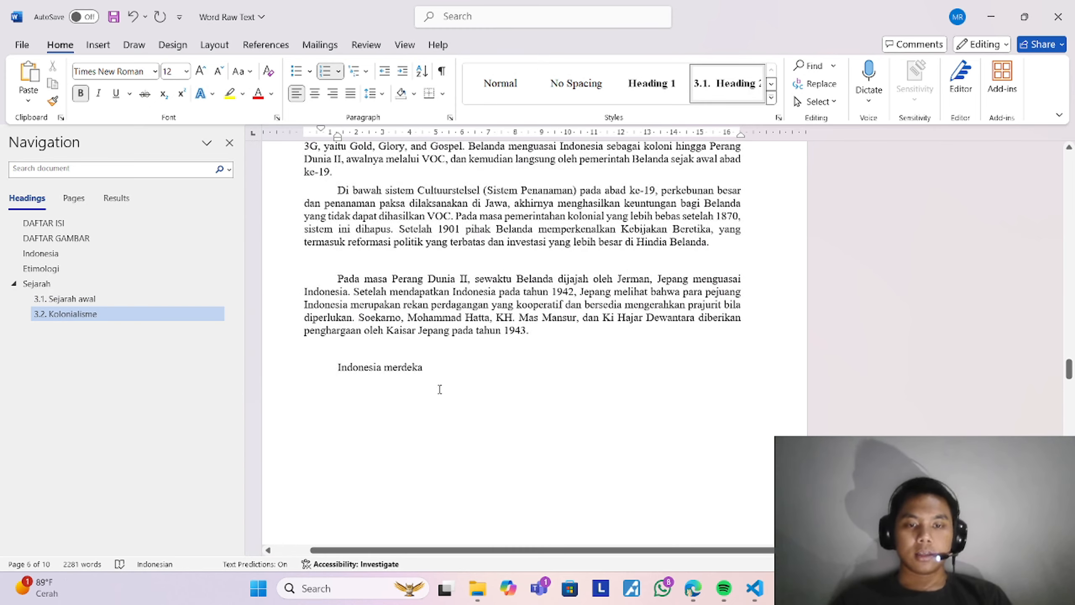
left_click(423, 366)
left_click(726, 83)
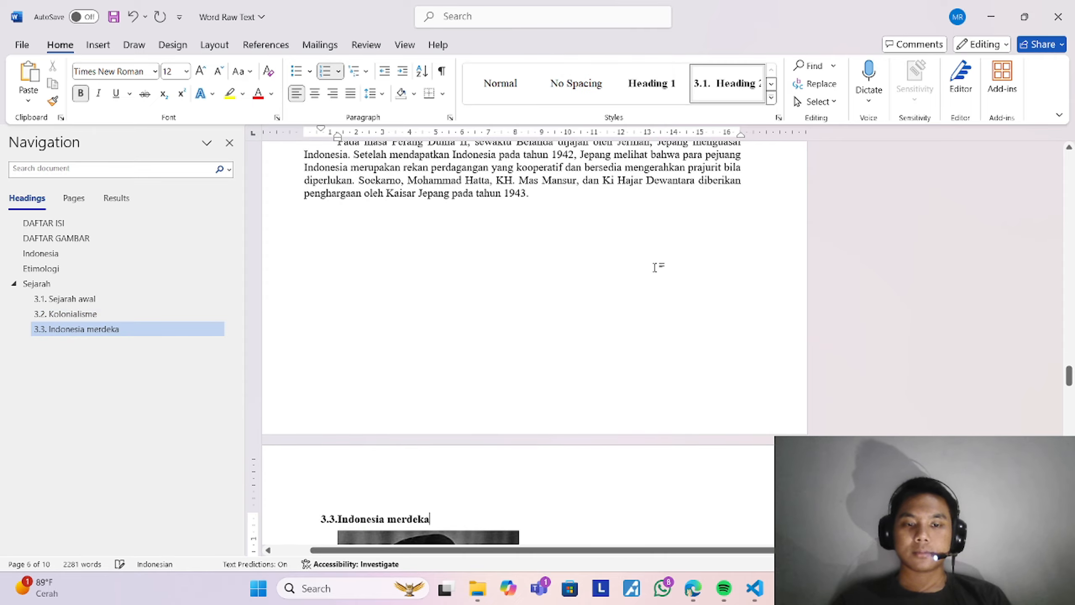
Step: Apply the Heading 1 style to the Politik dan pemerintahan and DAFTAR PUSTAKA titles
scroll(655, 267, "down", 20)
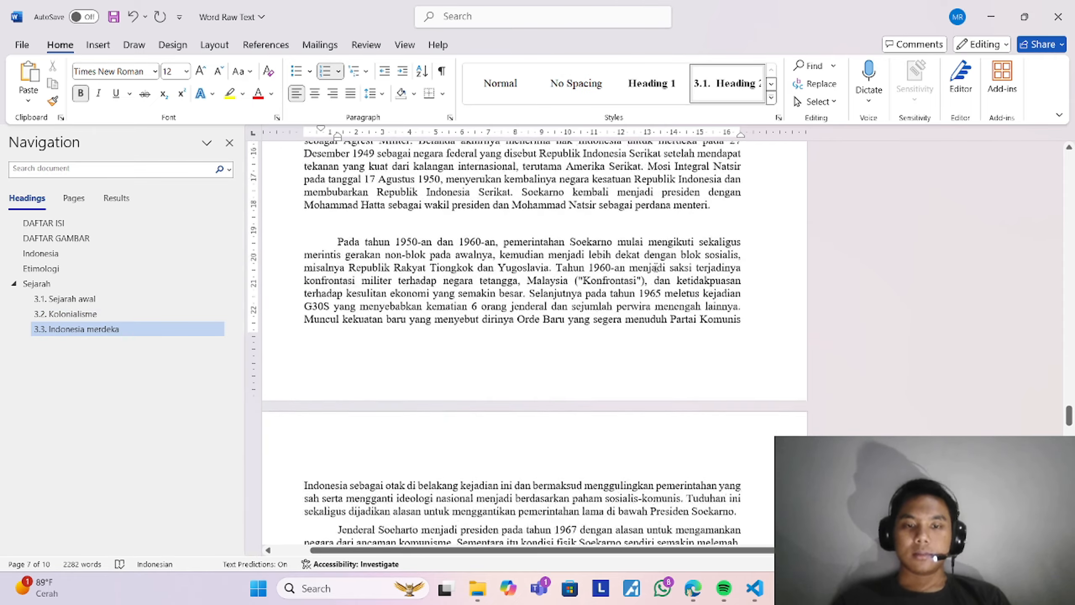
scroll(654, 267, "down", 20)
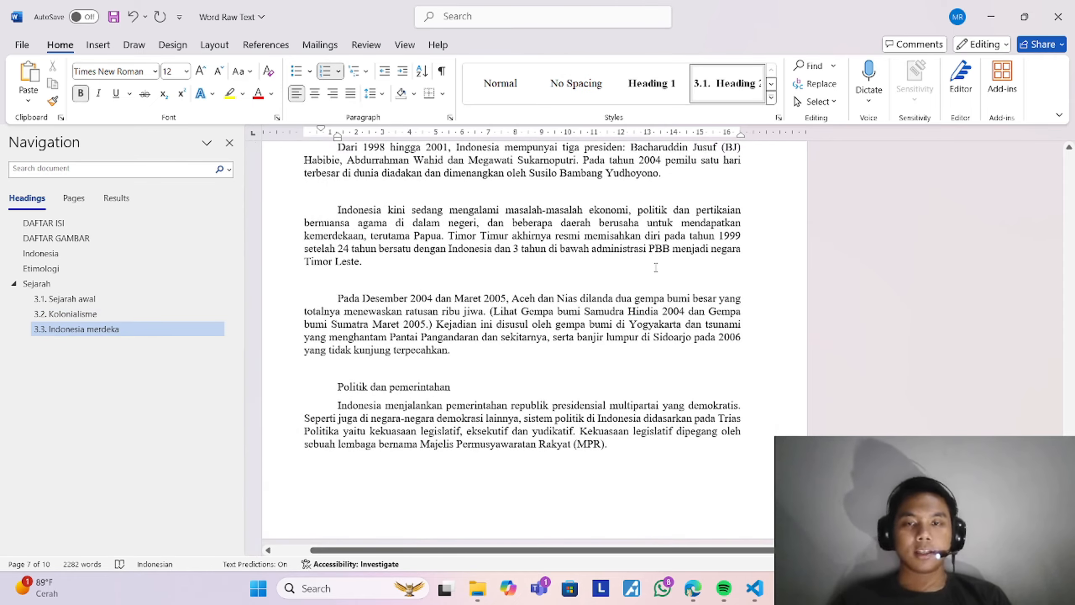
left_click(433, 386)
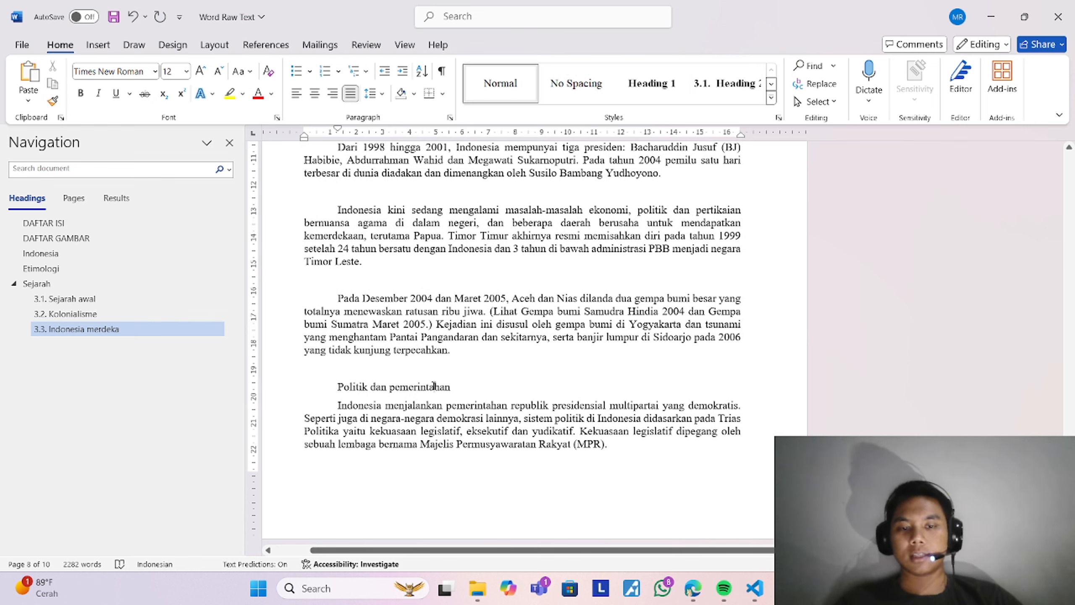
left_click(654, 101)
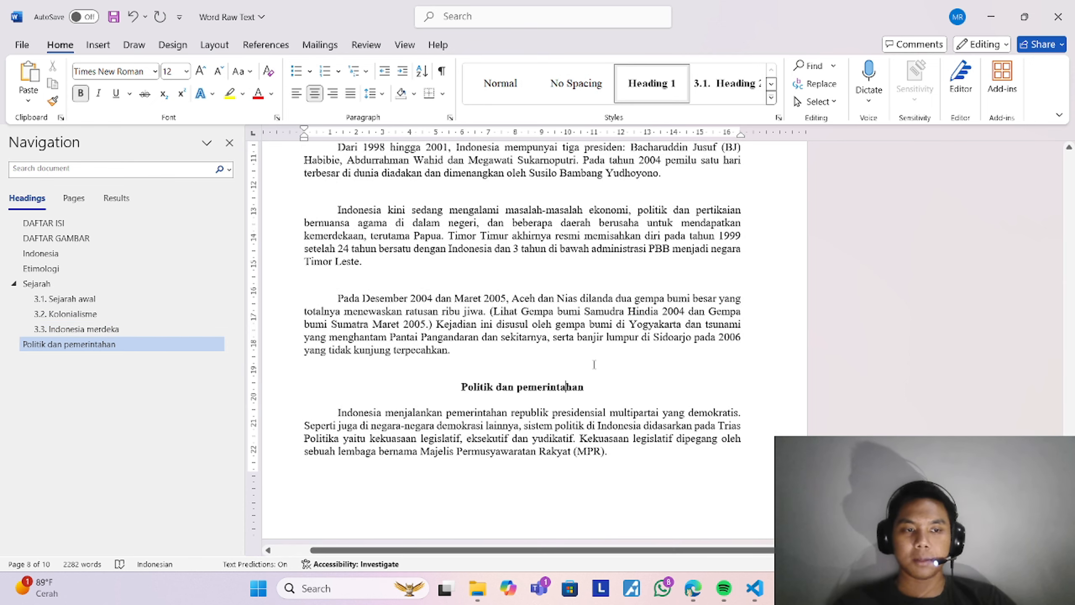
scroll(594, 364, "down", 15)
left_click(505, 319)
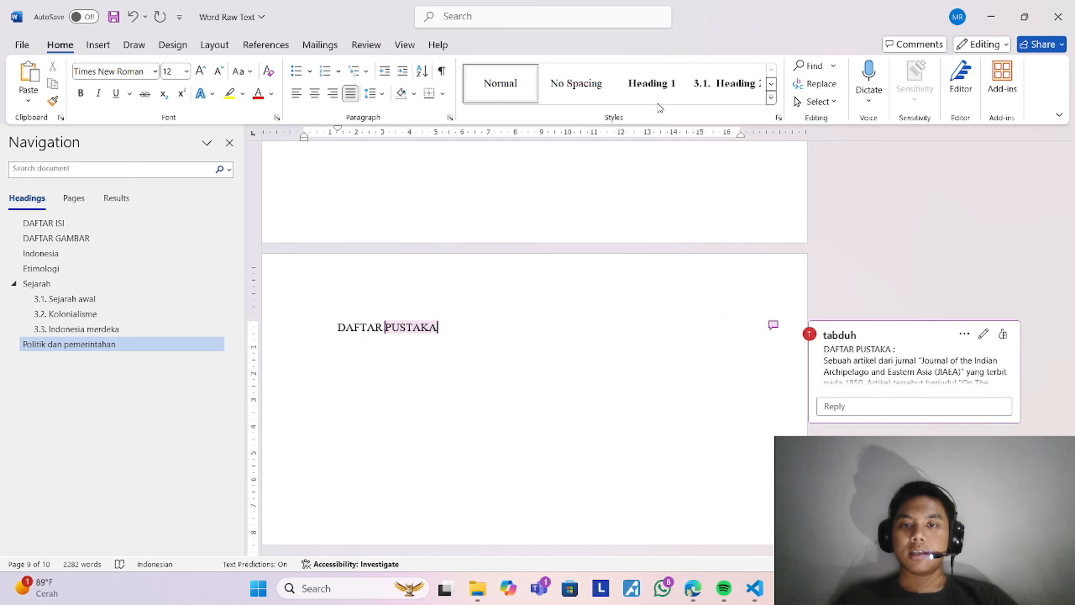
left_click(658, 82)
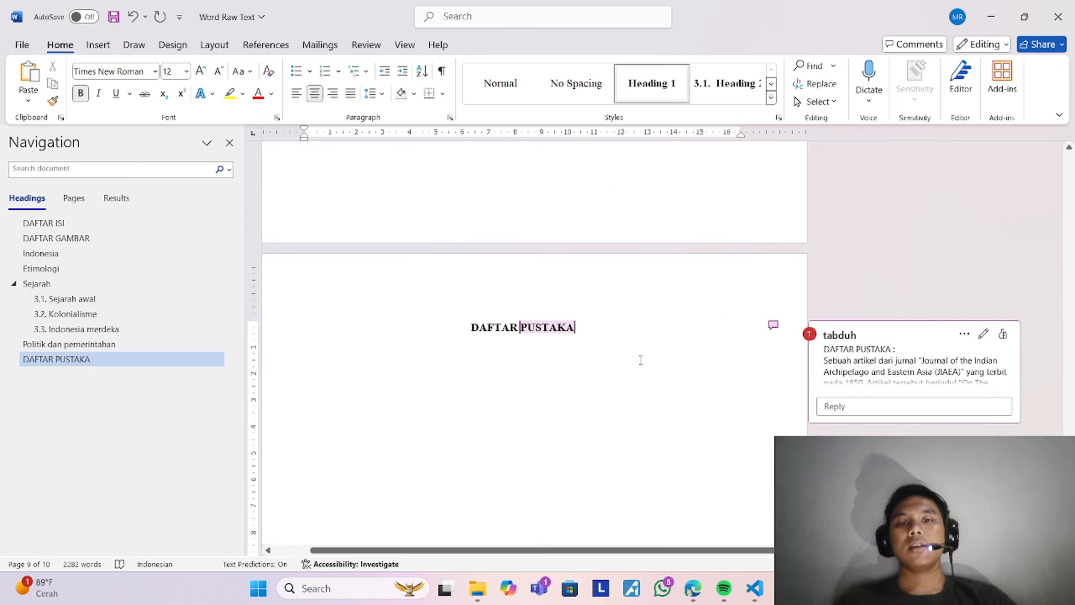
Step: Start a caption for the map picture under Kolonialisme and create a new caption label named Gambar
scroll(641, 360, "up", 20)
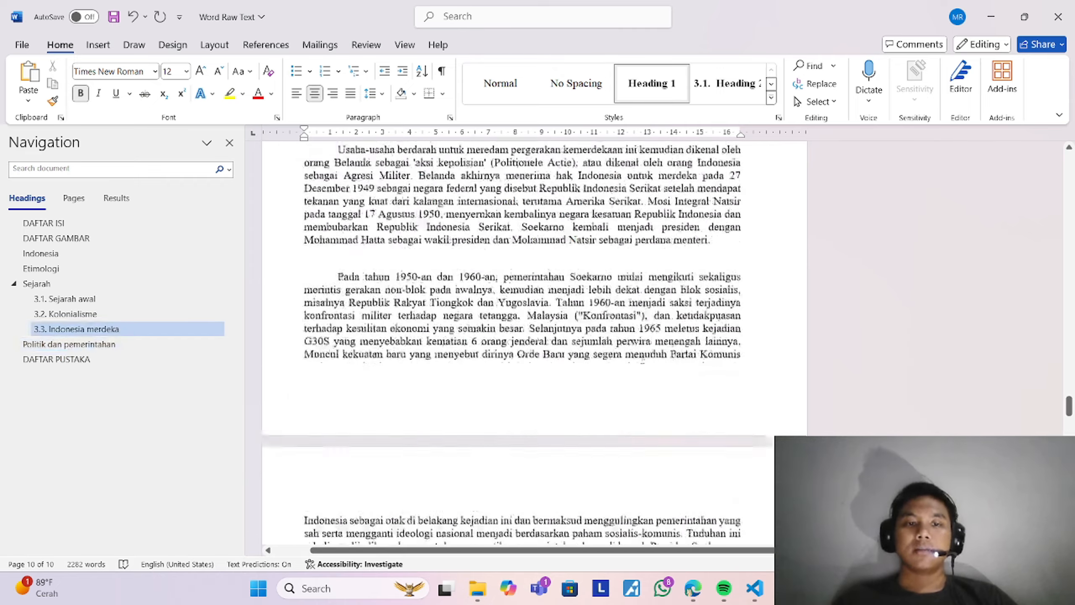
scroll(642, 359, "up", 15)
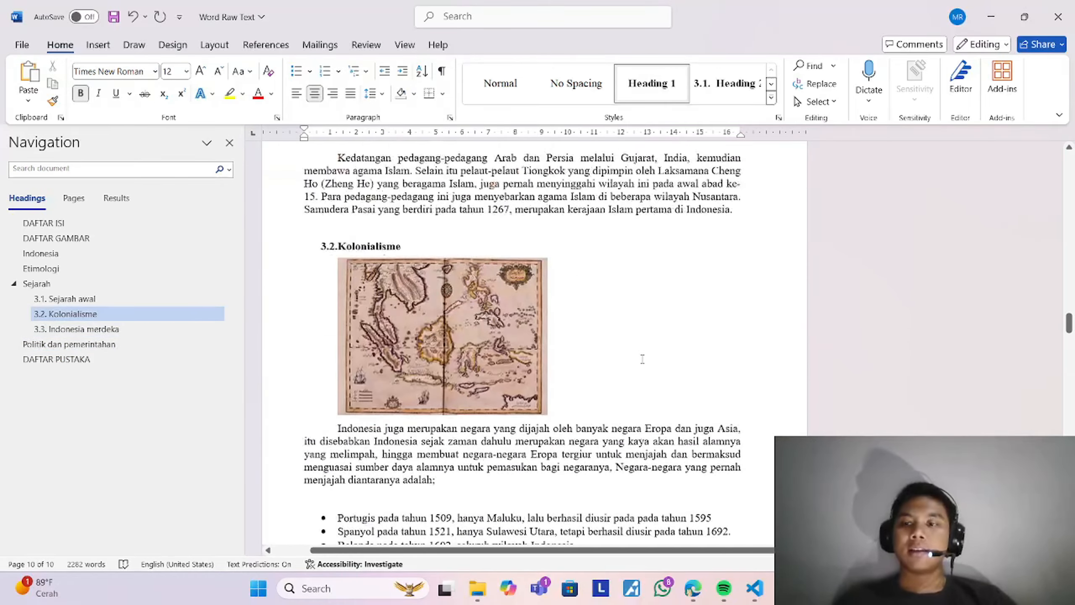
scroll(642, 359, "up", 2)
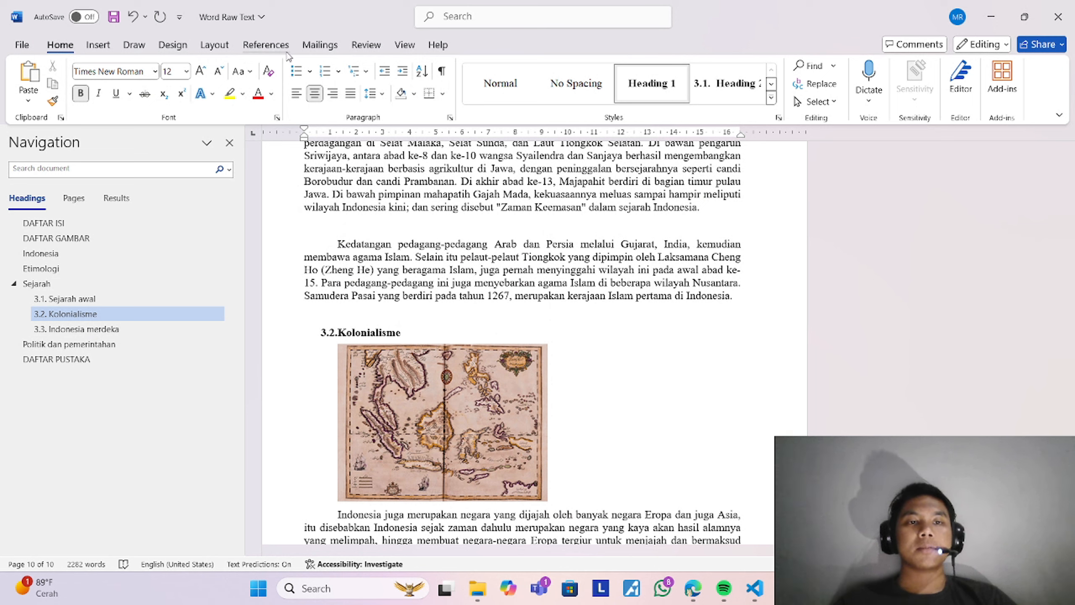
left_click(432, 408)
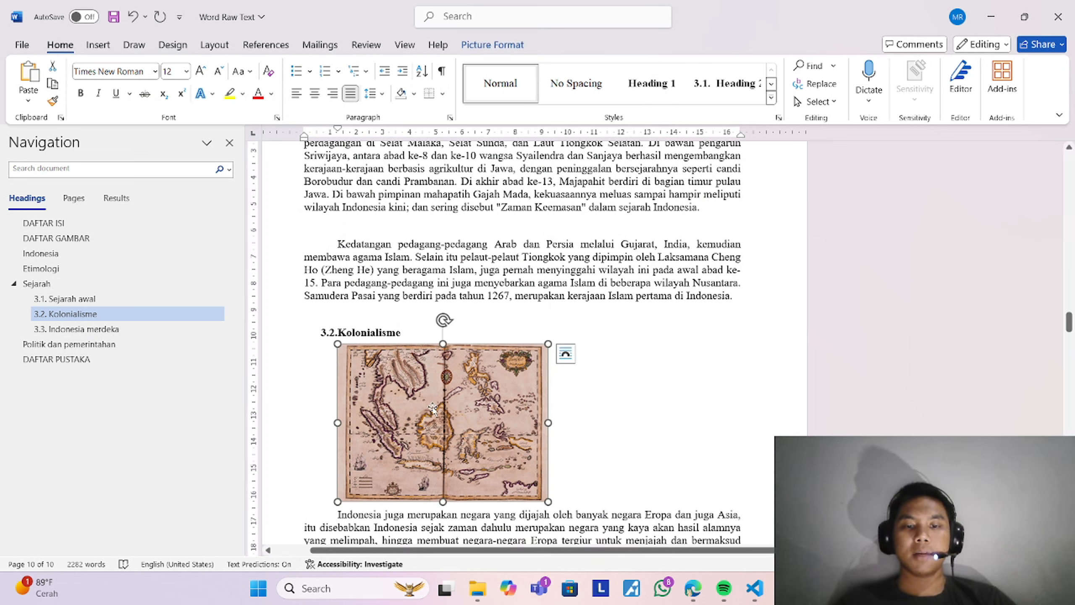
left_click(283, 46)
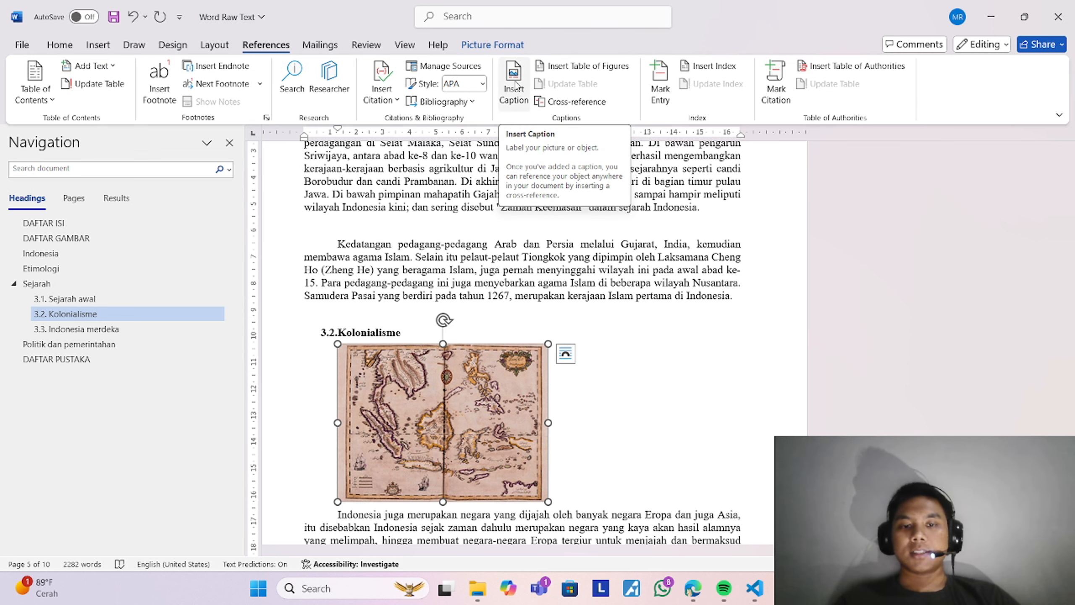
left_click(514, 86)
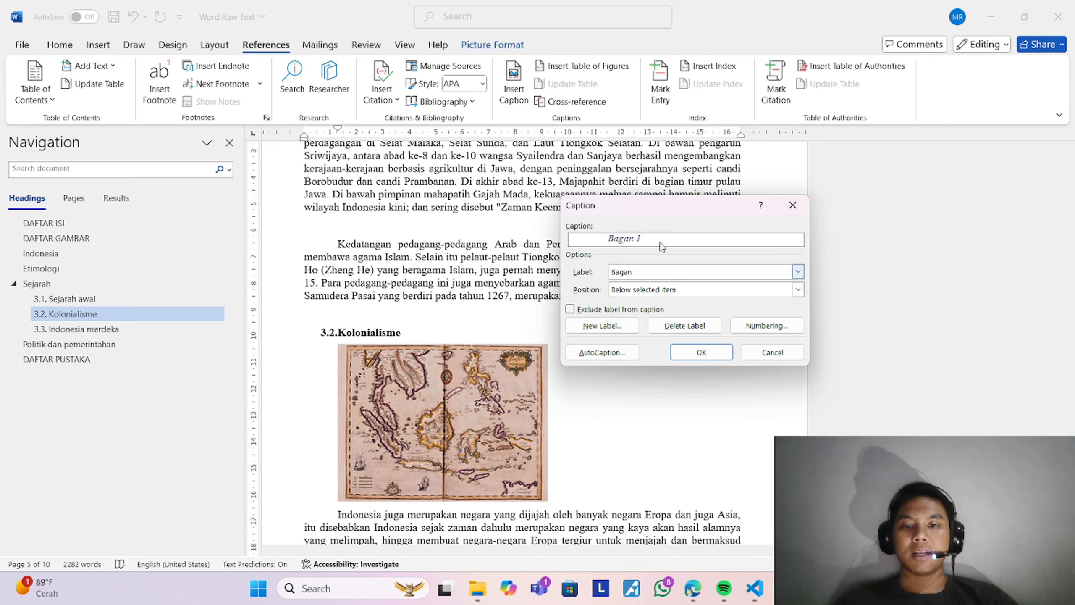
left_click(631, 324)
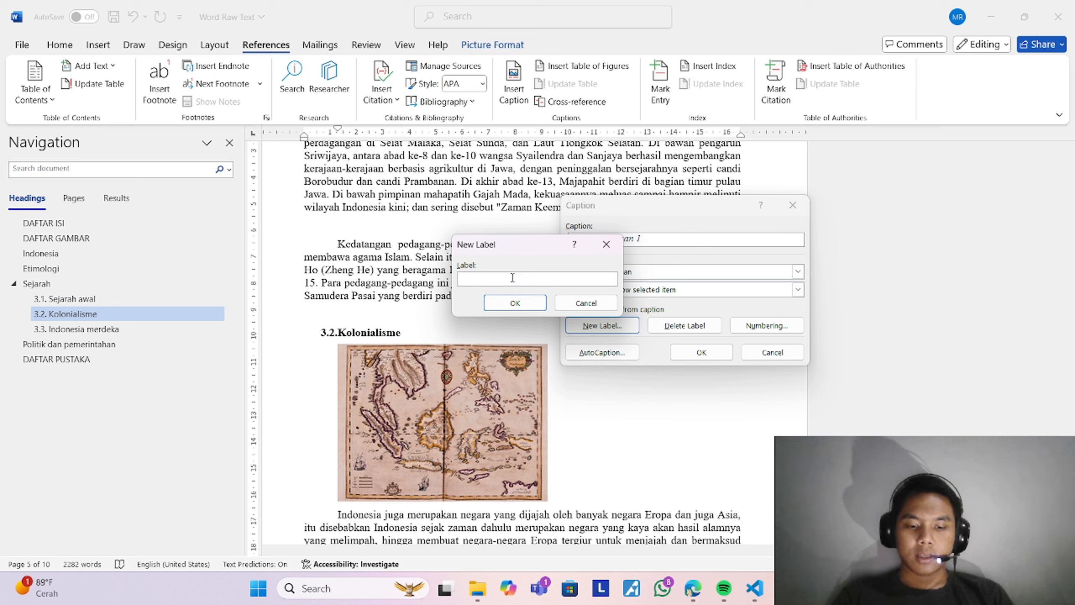
type("Gamb")
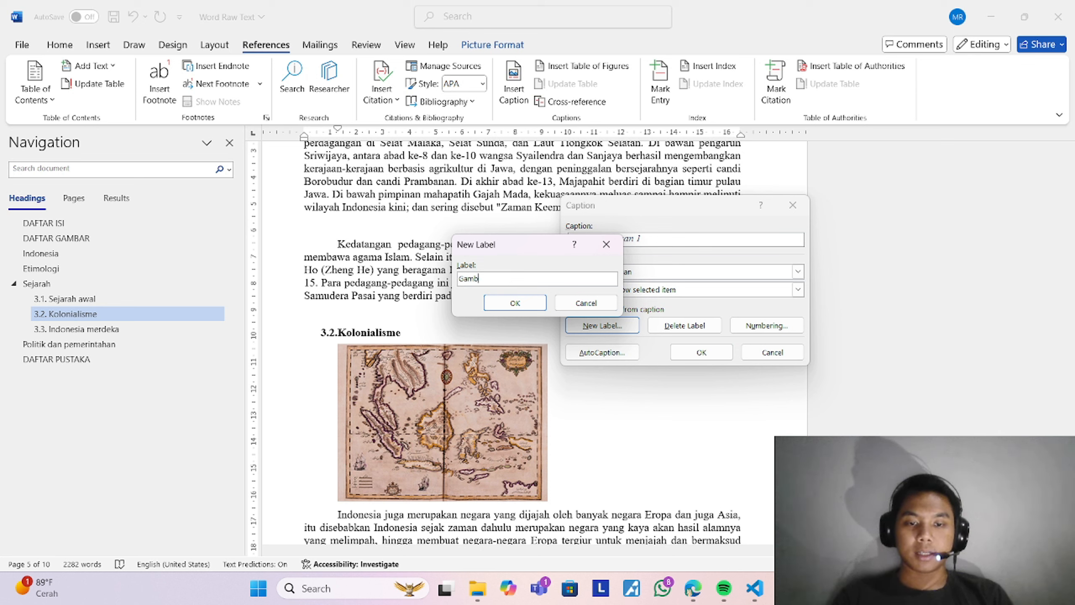
type("ar")
key("Return")
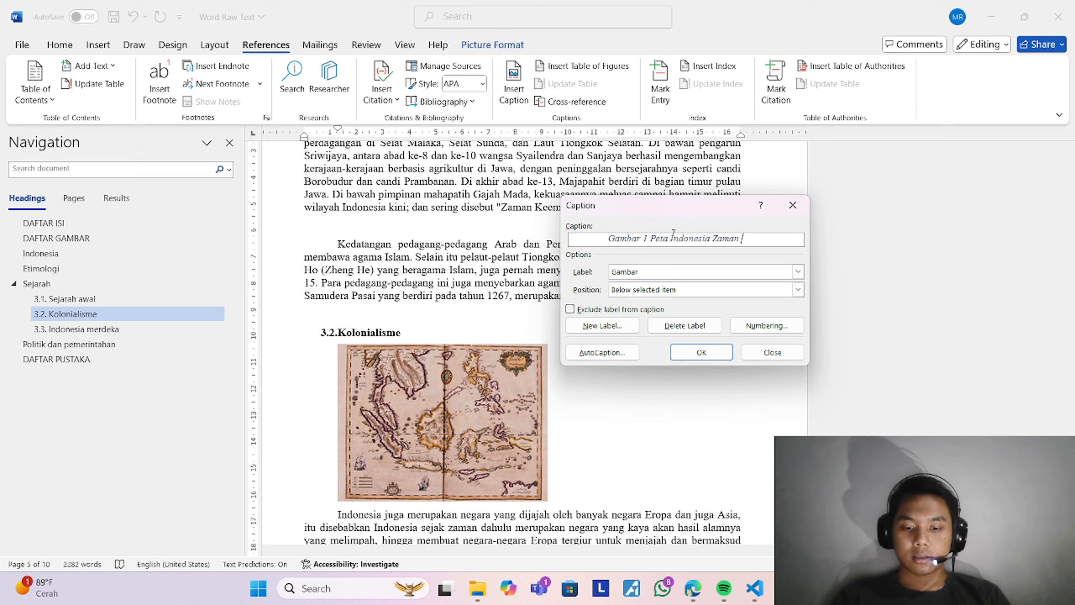
Step: Insert the caption "Gambar 1 Peta Indonesia Zaman Kolonial" below the map picture
type("lonial")
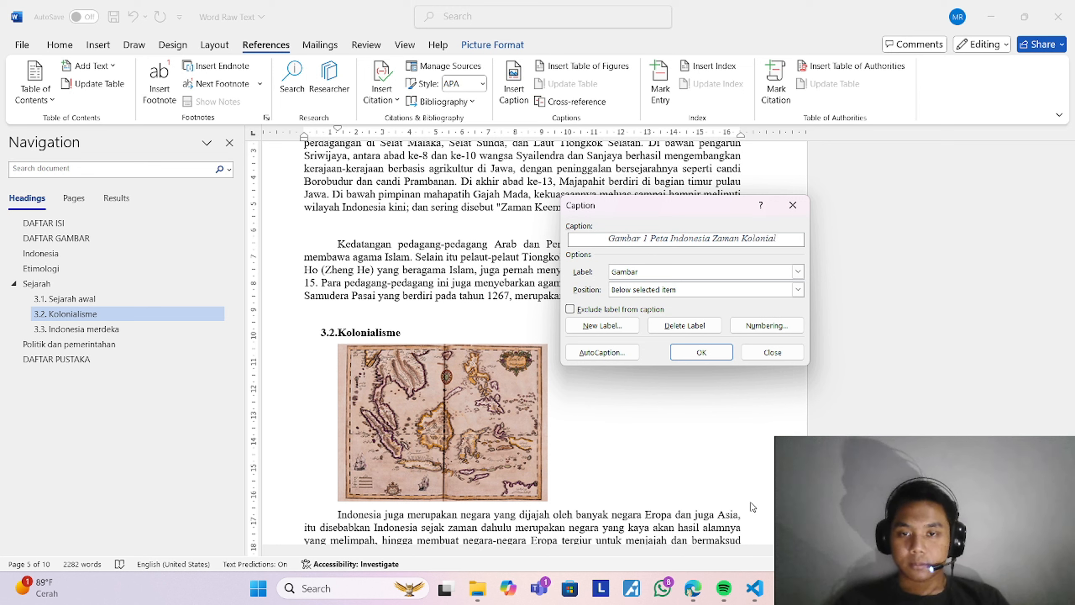
left_click(699, 291)
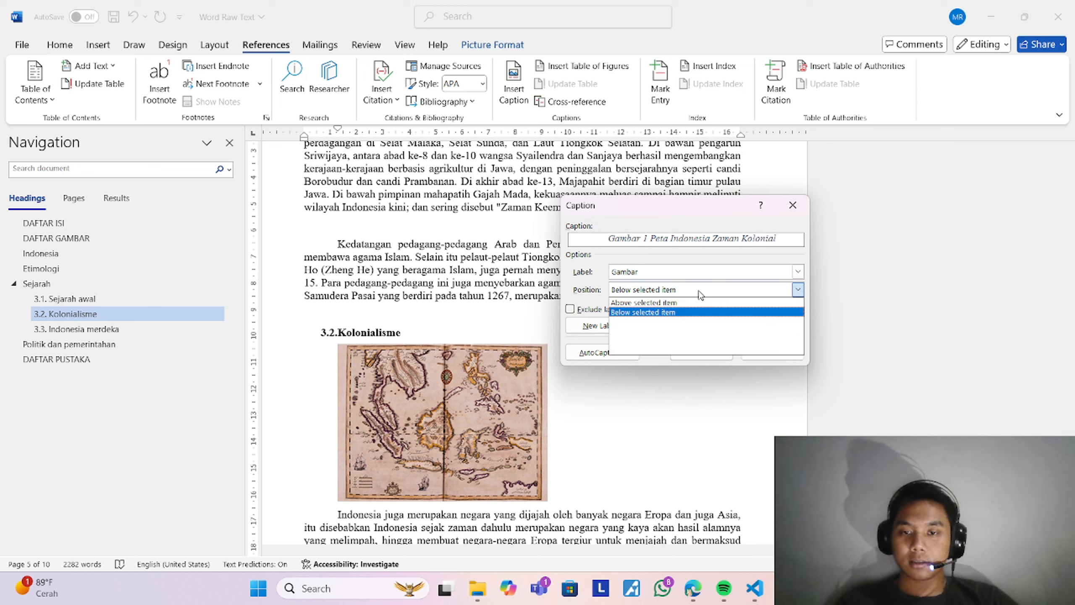
left_click(667, 312)
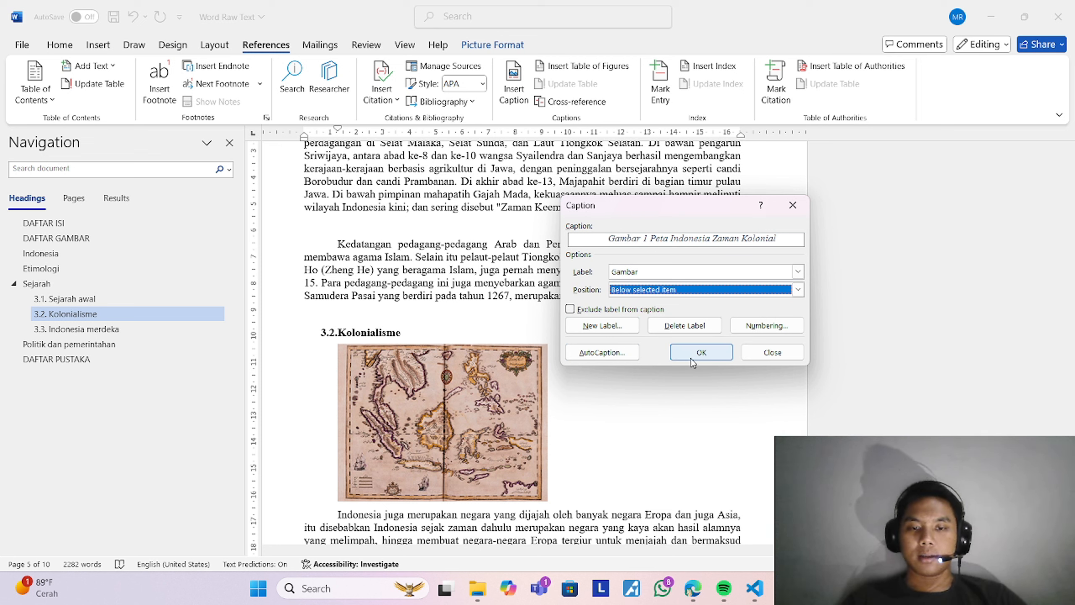
left_click(701, 353)
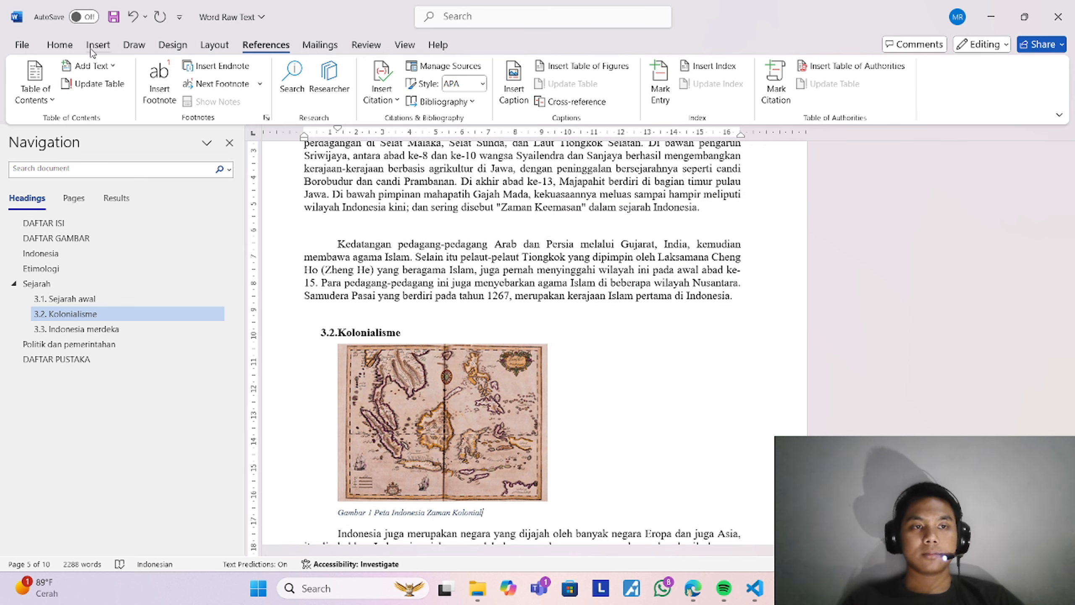
Step: Center the map picture together with its Gambar 1 caption
left_click(60, 45)
scroll(536, 427, "down", 2)
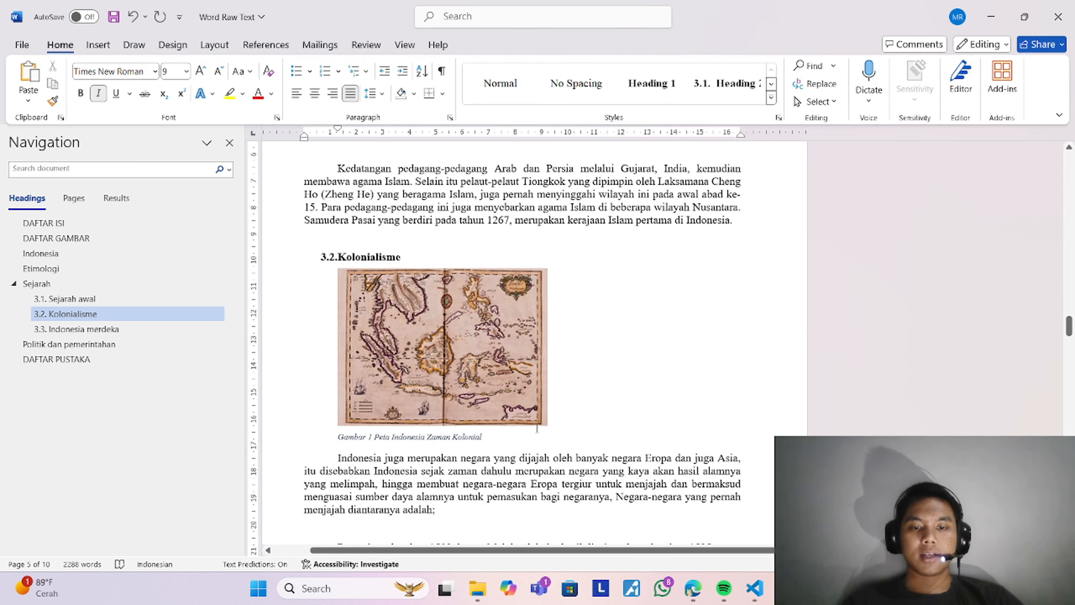
left_click_drag(495, 434, 468, 374)
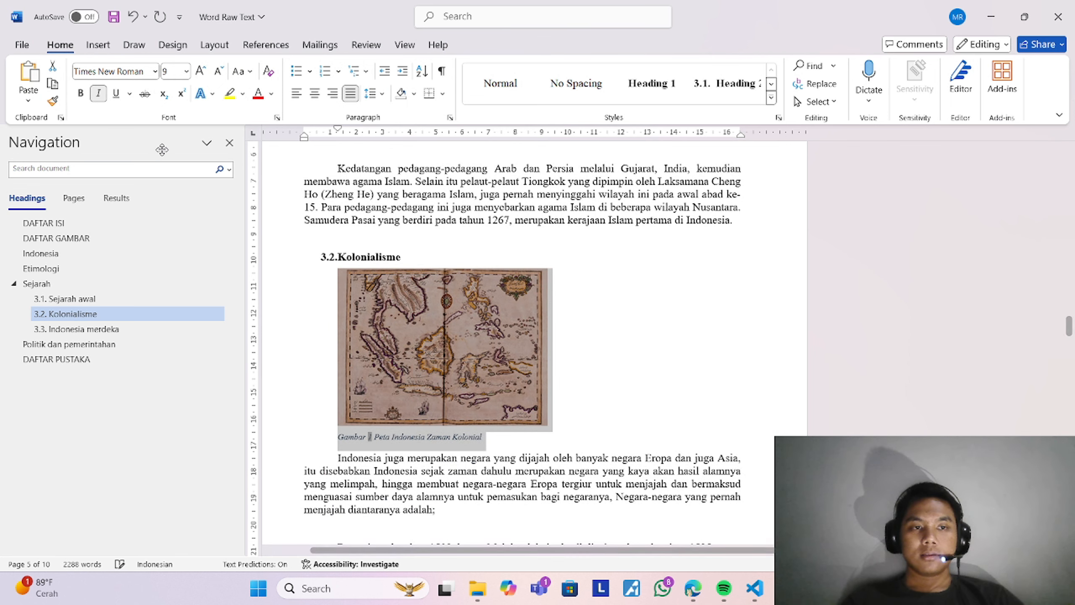
left_click(314, 93)
left_click(710, 362)
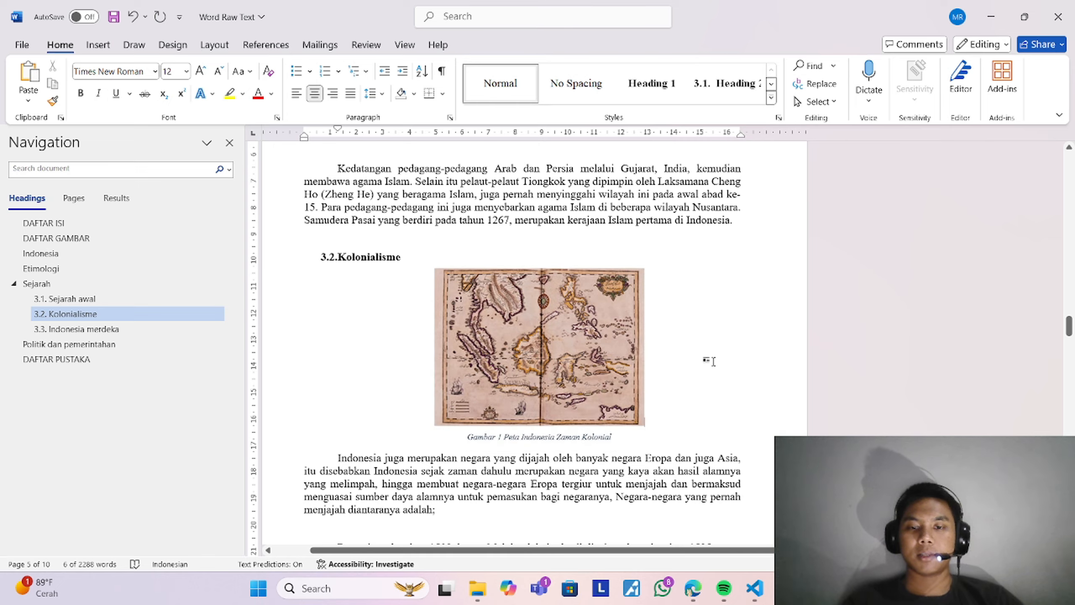
Step: Center the portrait picture in the Indonesia merdeka section and select it
scroll(562, 398, "down", 1)
scroll(563, 398, "down", 15)
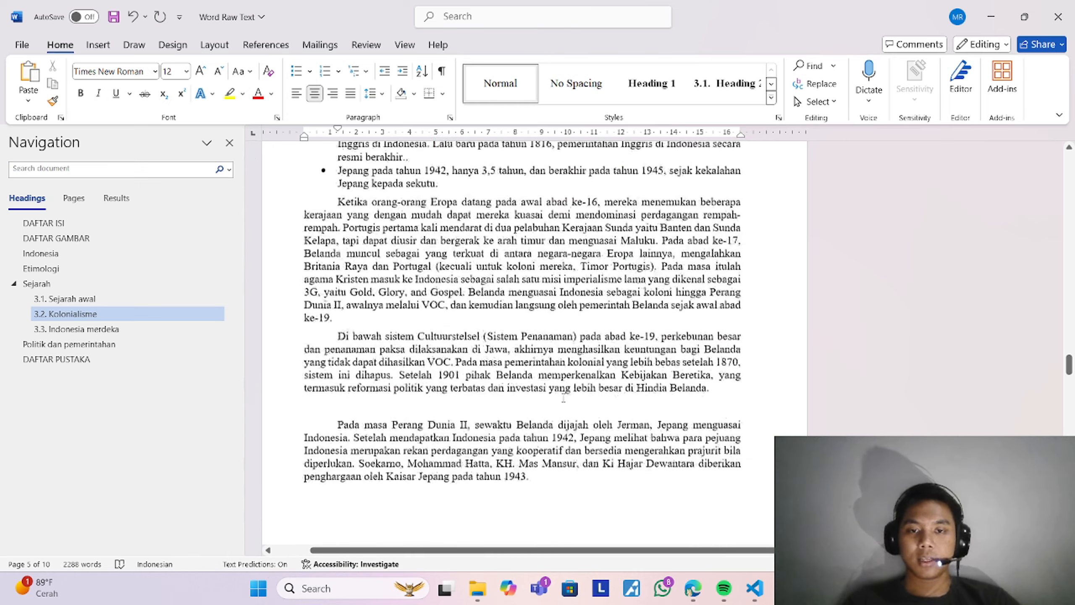
left_click(563, 398)
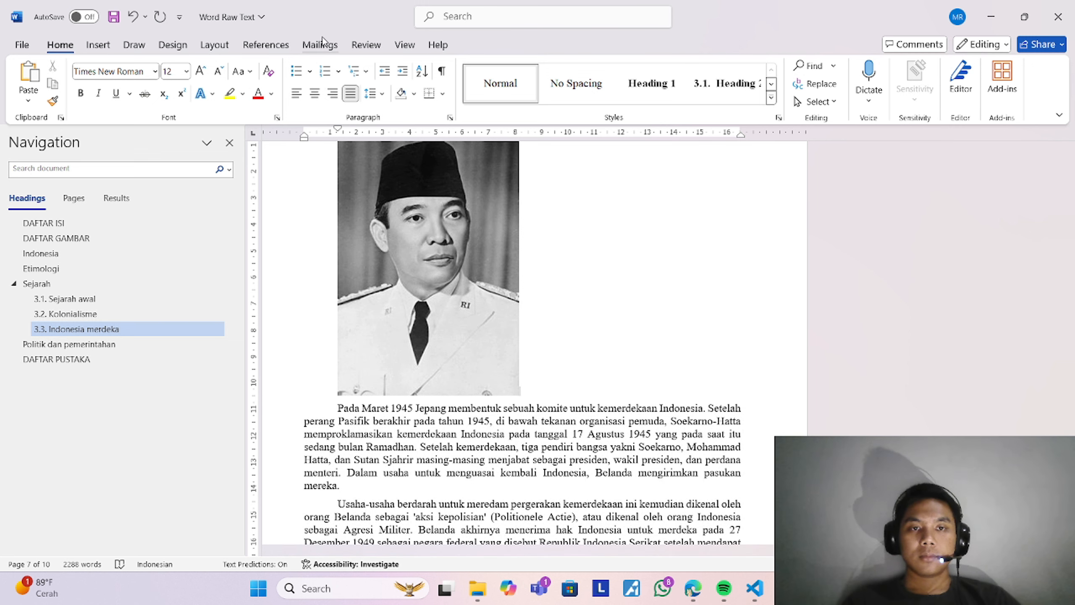
left_click(314, 93)
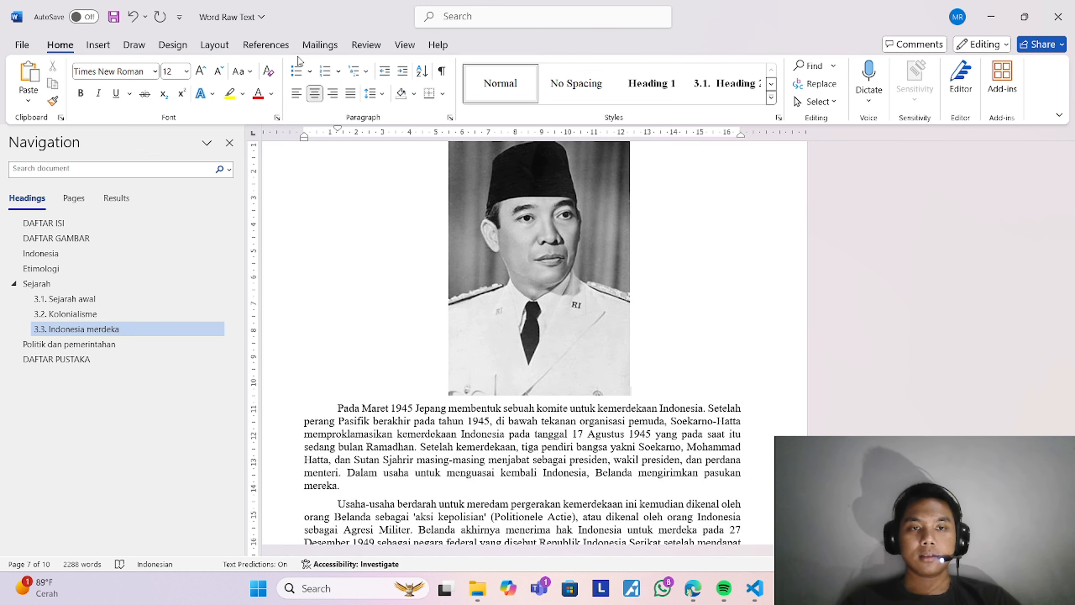
left_click(518, 239)
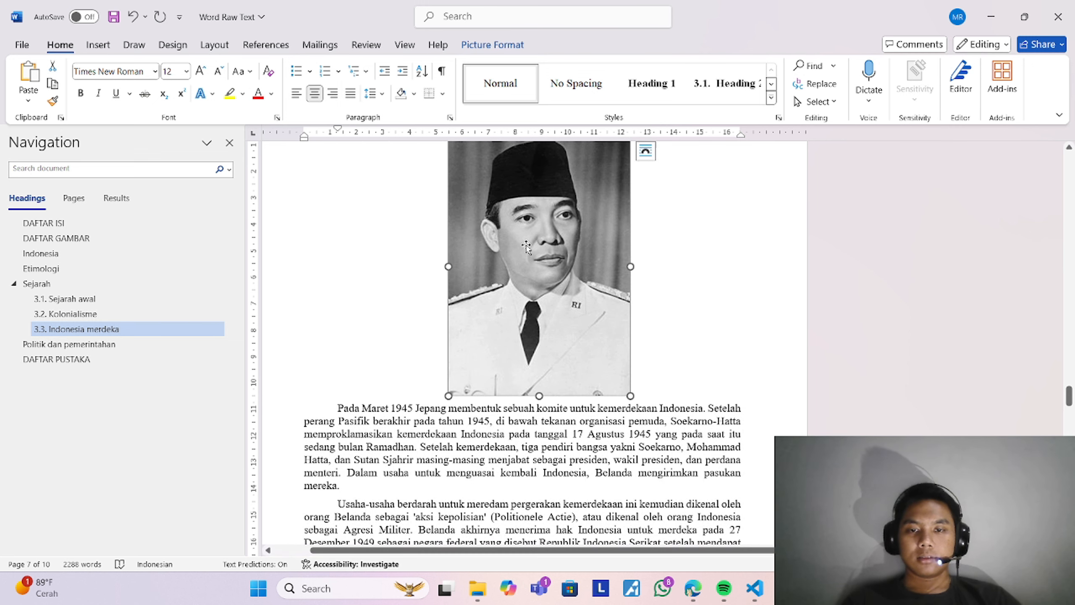
Step: Insert the caption "Gambar 2 Presiden Soekarno" below the selected portrait picture, using the Gambar label
left_click(251, 43)
left_click(512, 85)
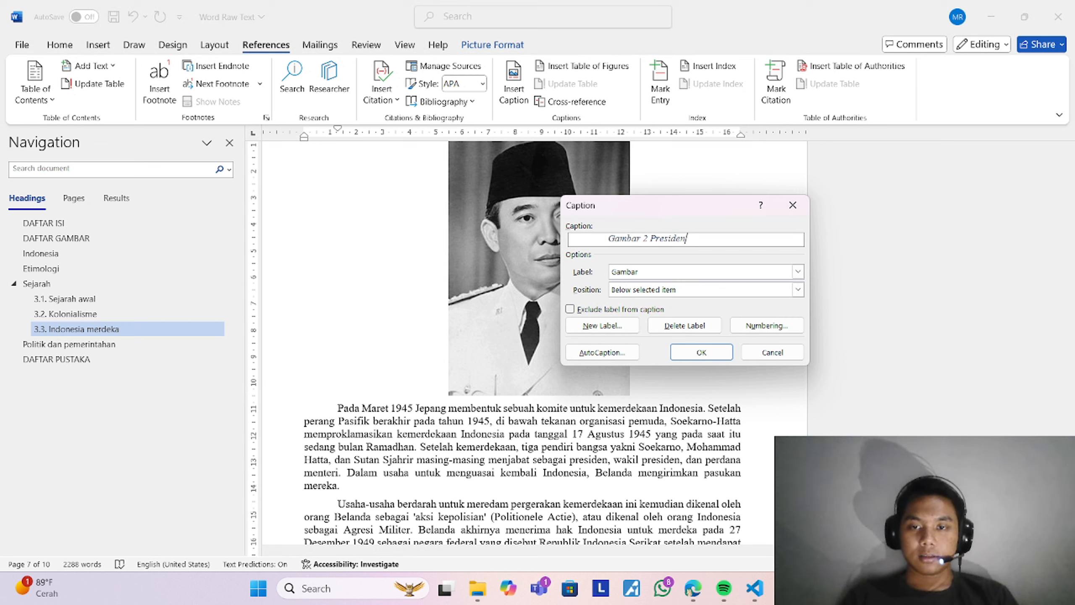
type("Presiden Sok")
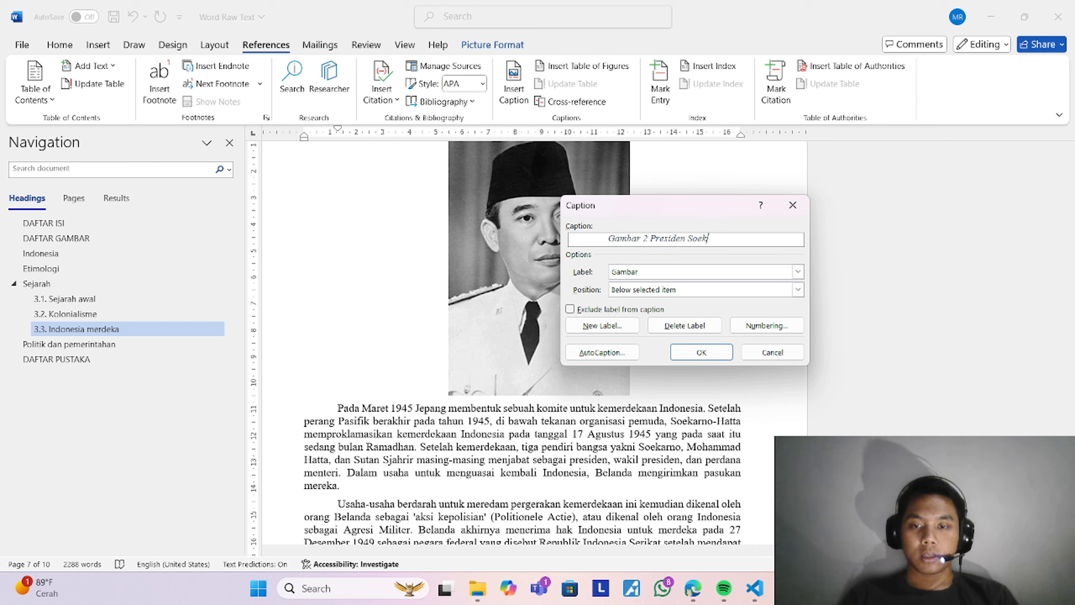
type("arno")
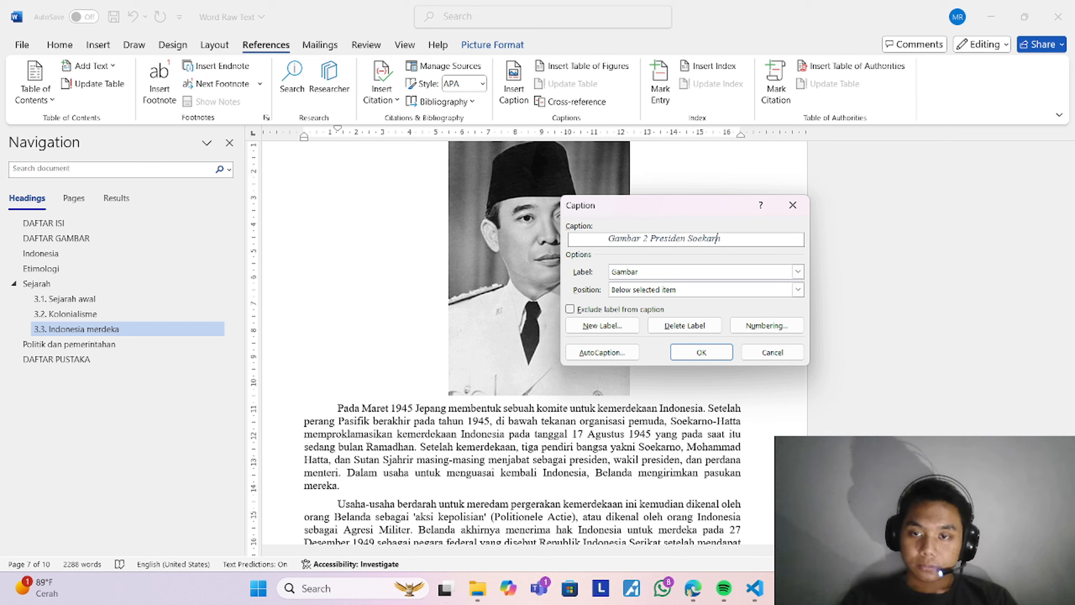
left_click(701, 353)
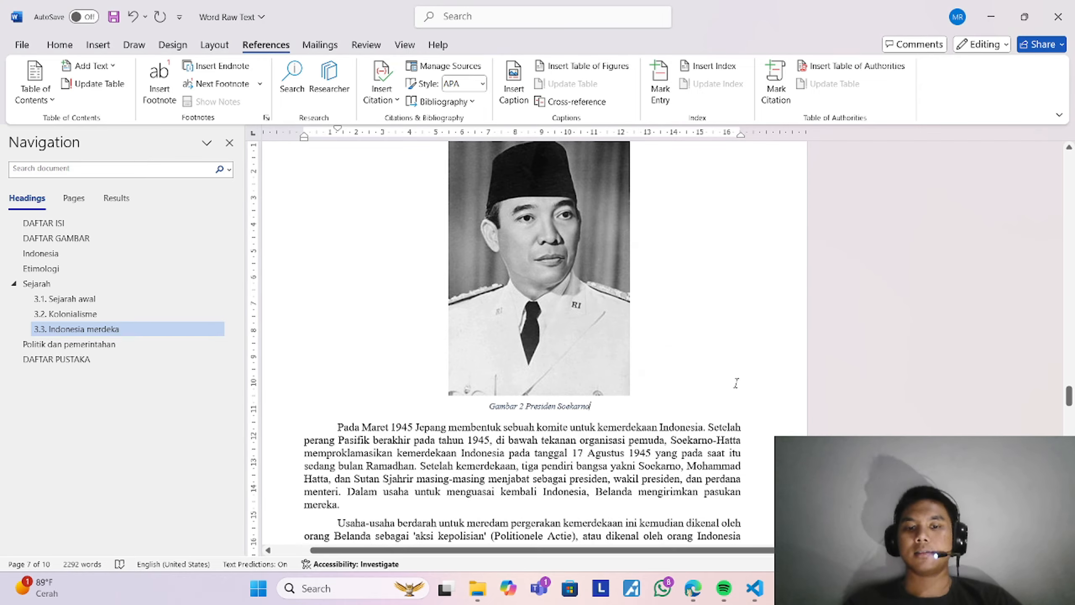
Step: Insert an automatic table of contents in the Automatic Table 1 format below the DAFTAR ISI heading
scroll(734, 380, "down", 2)
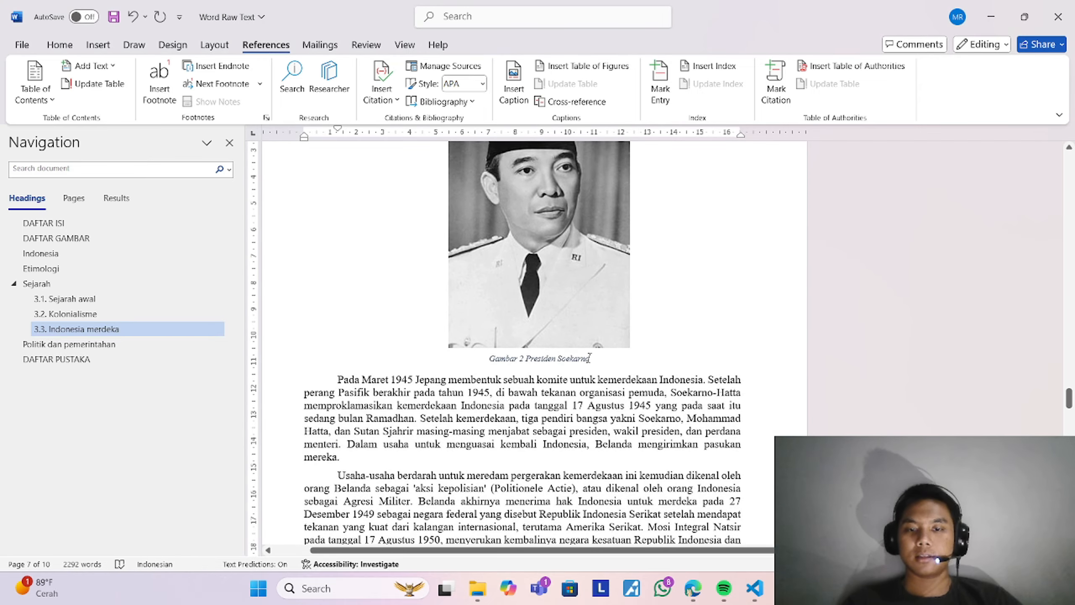
scroll(589, 357, "down", 20)
scroll(589, 358, "up", 15)
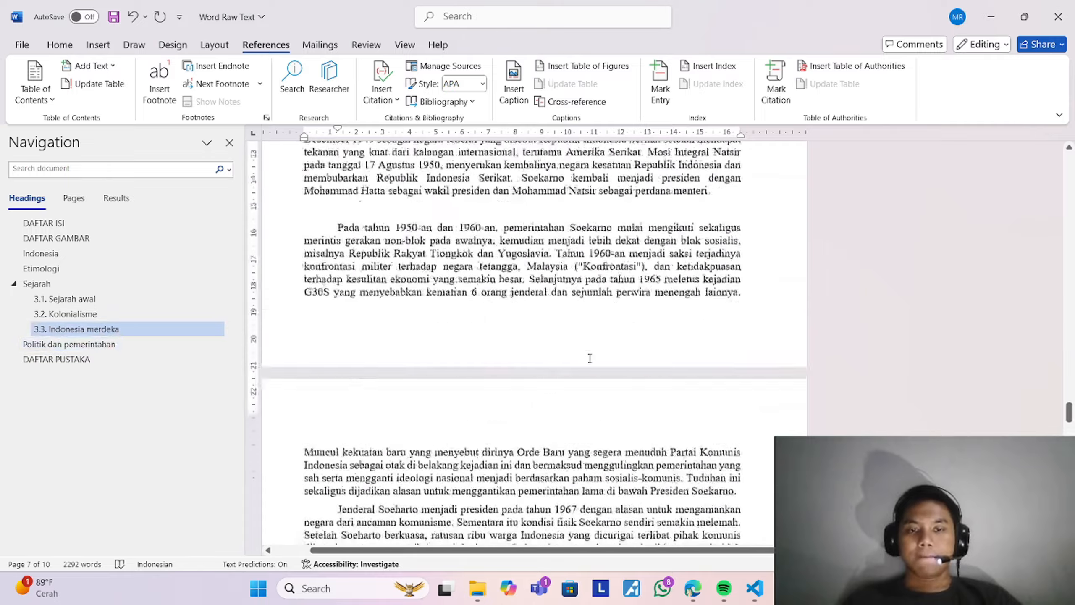
scroll(589, 358, "up", 10)
scroll(589, 358, "down", 20)
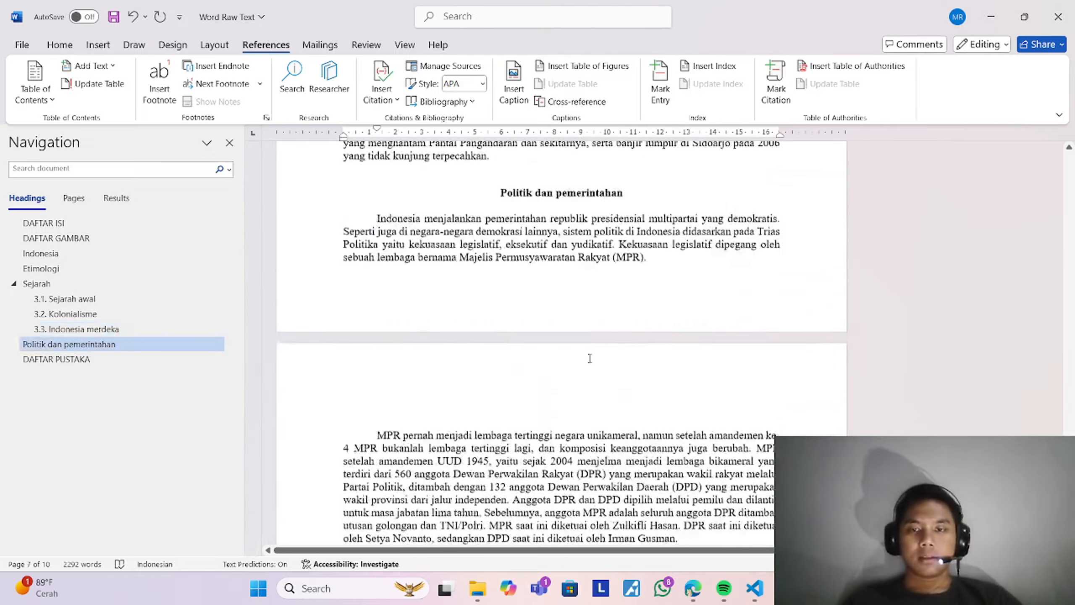
scroll(589, 357, "up", 20)
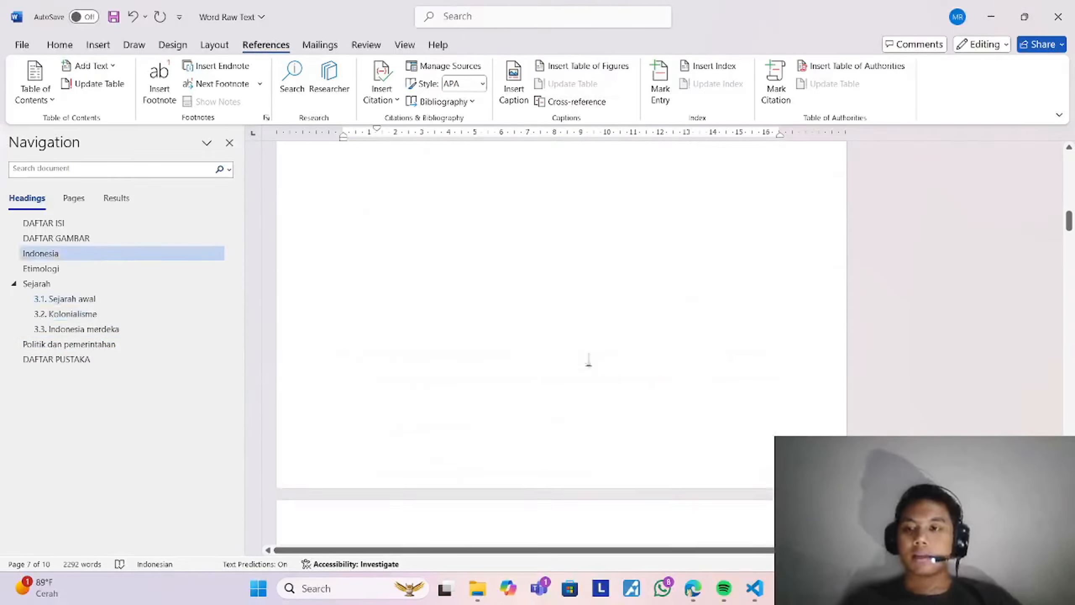
scroll(589, 360, "up", 15)
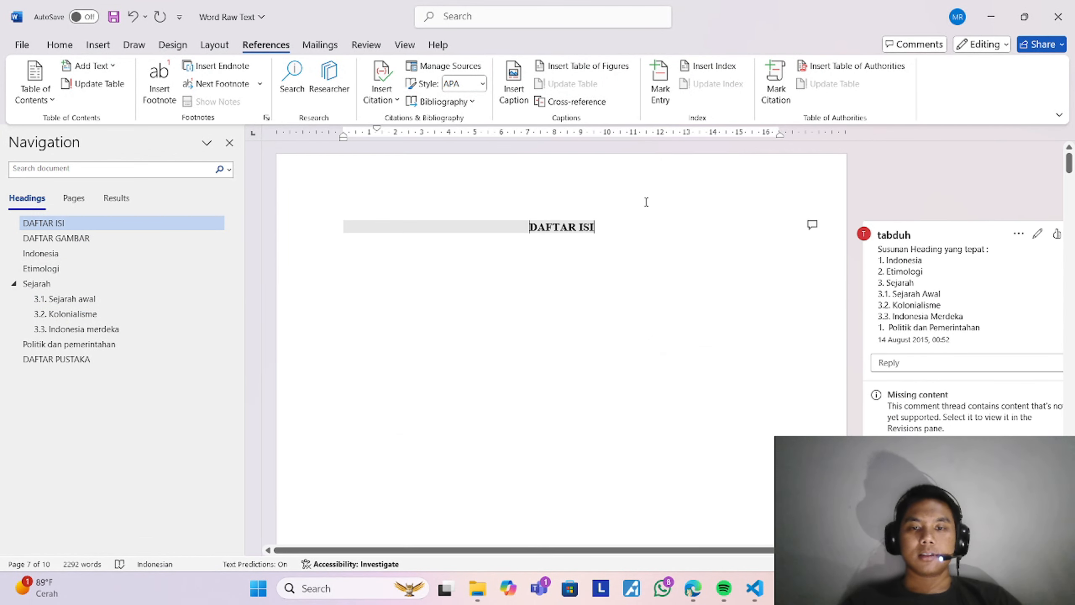
left_click(639, 216)
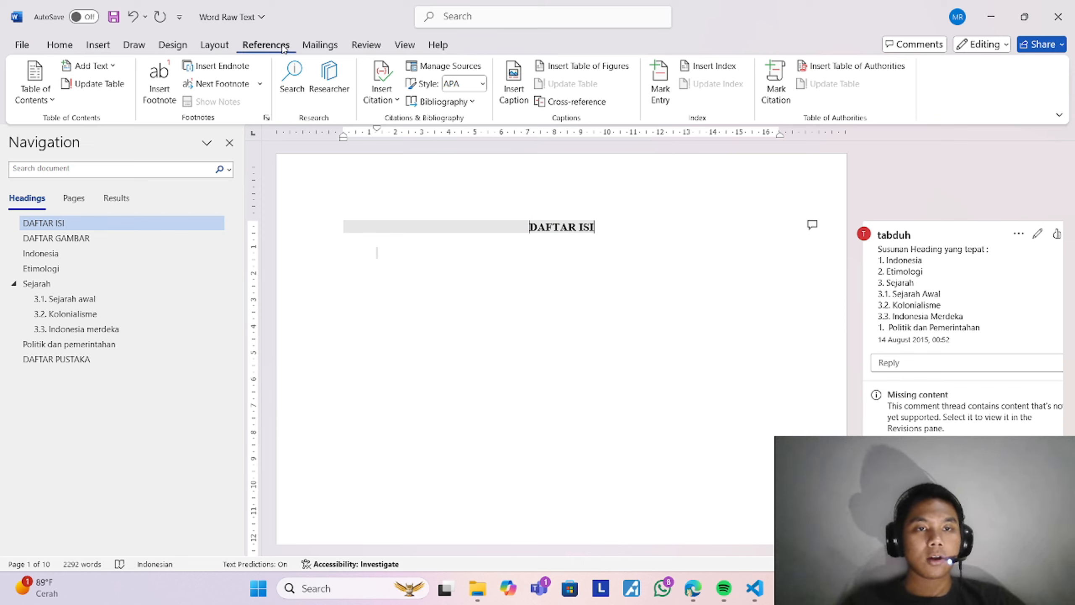
left_click(42, 95)
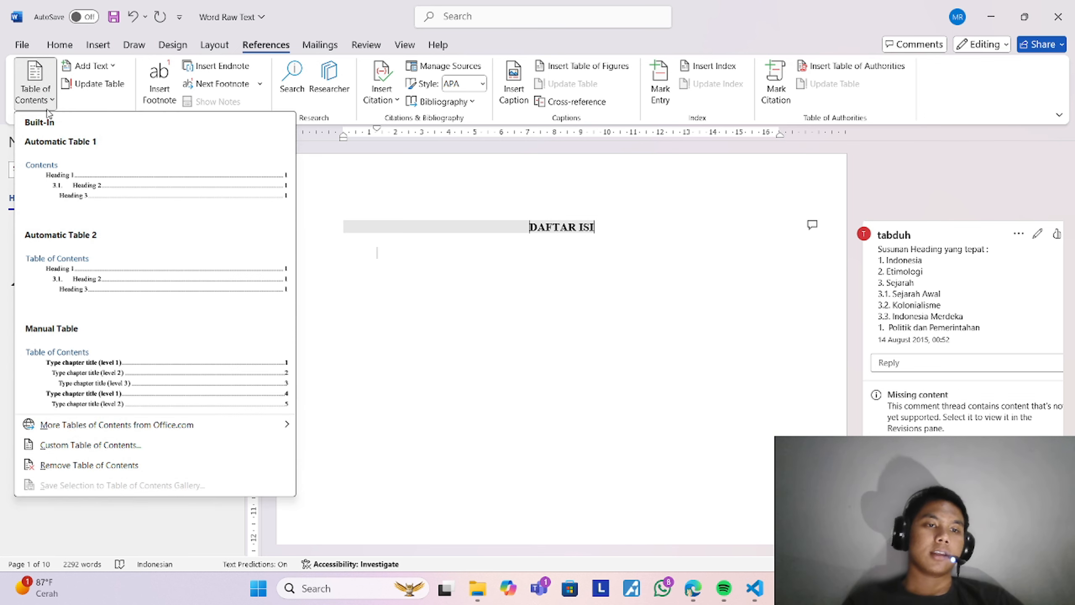
left_click(89, 180)
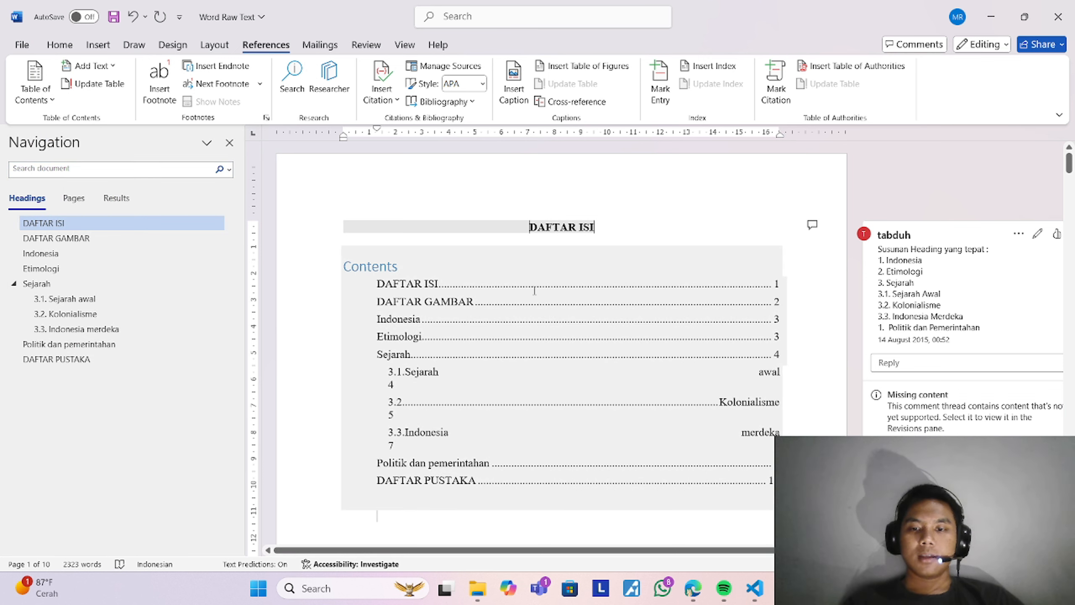
Step: Replace the table of contents under DAFTAR ISI by deleting its contents and inserting a fresh Automatic Table 1
right_click(431, 276)
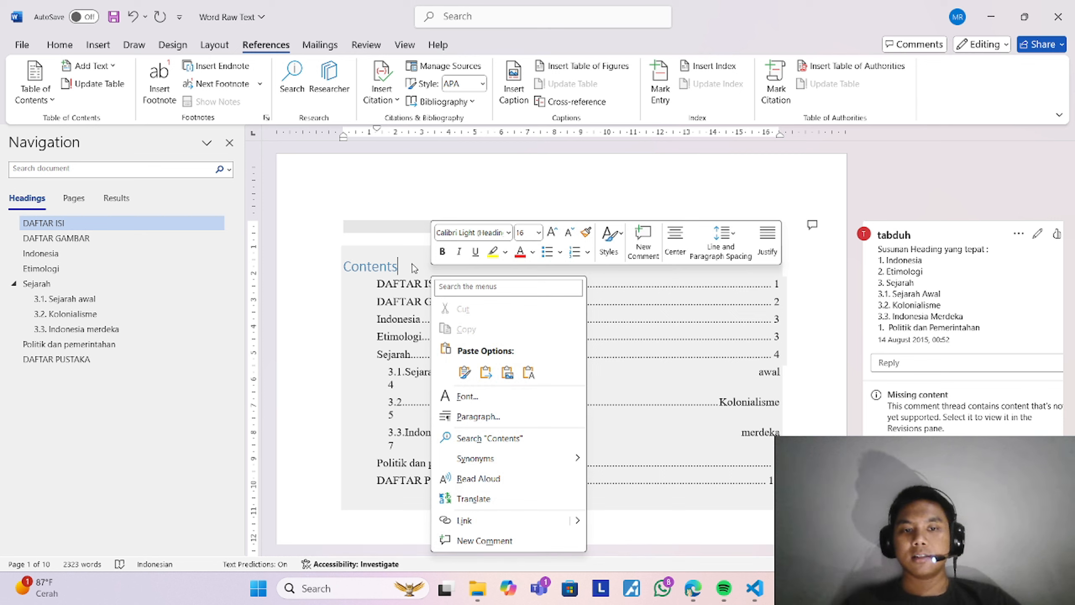
left_click(383, 255)
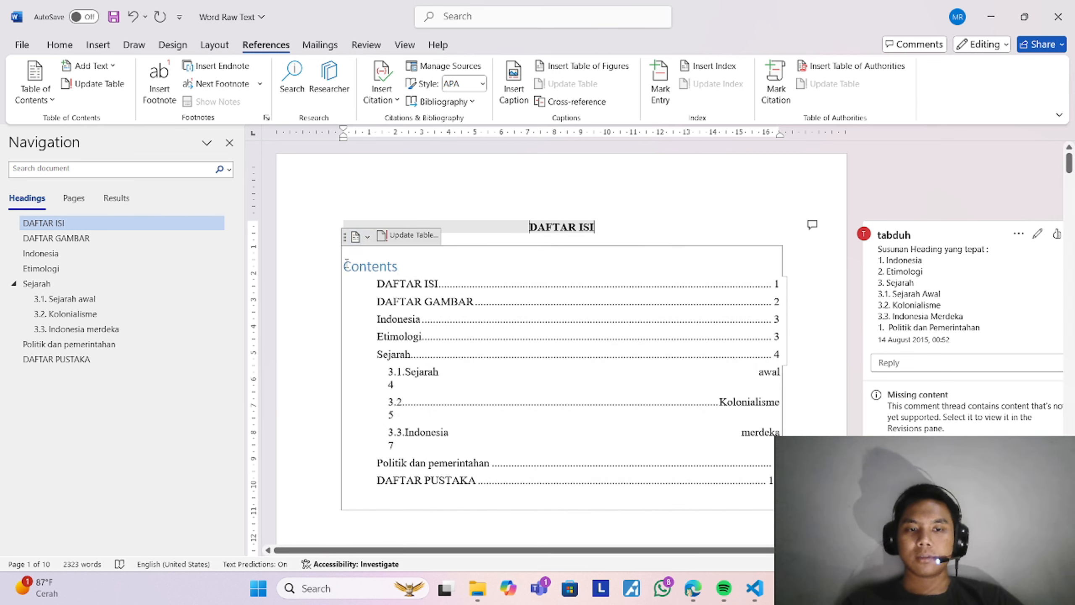
left_click_drag(346, 264, 603, 398)
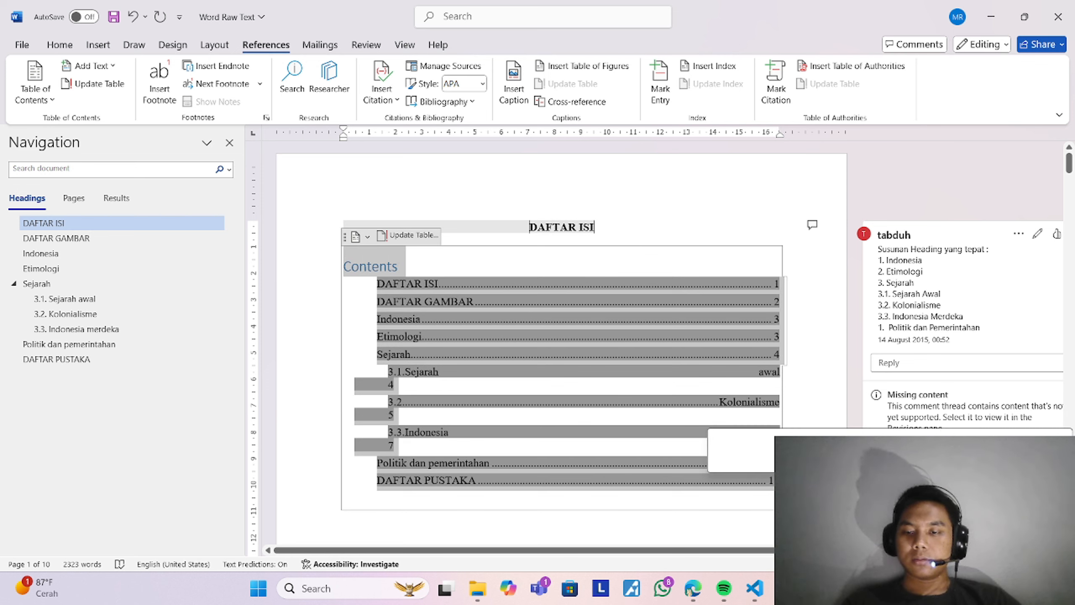
key("Delete")
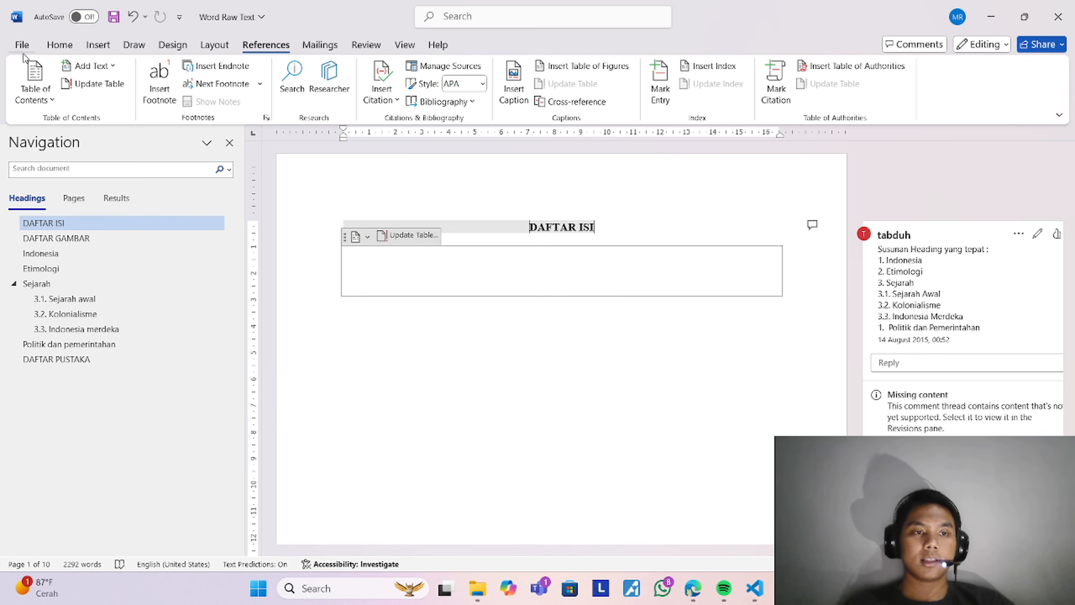
left_click(37, 83)
left_click(79, 197)
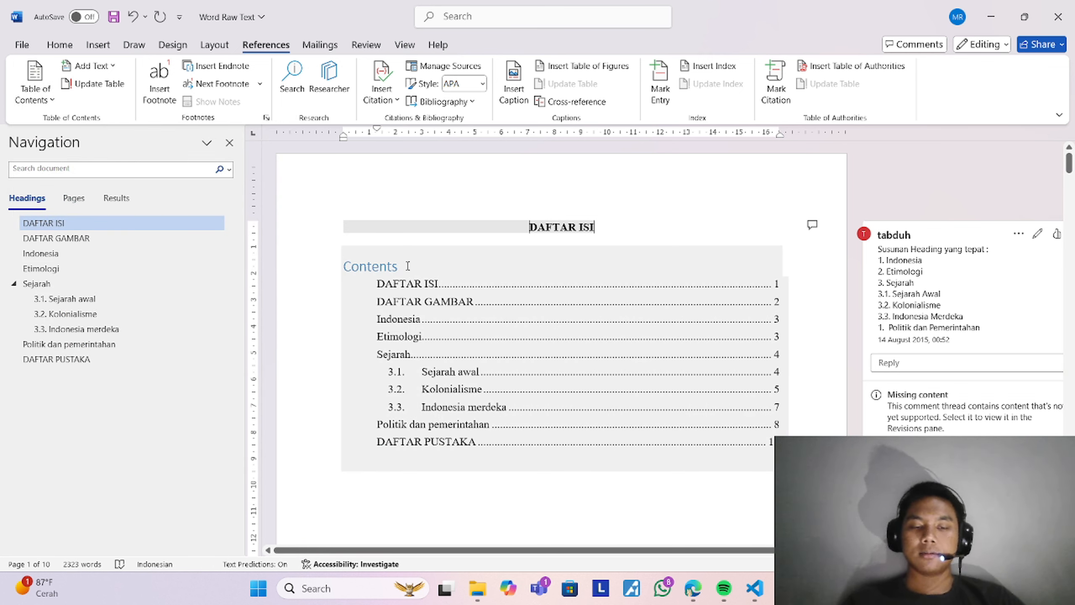
Step: Insert a table of figures for the Gambar caption label on a new line below the DAFTAR GAMBAR heading
scroll(408, 265, "down", 10)
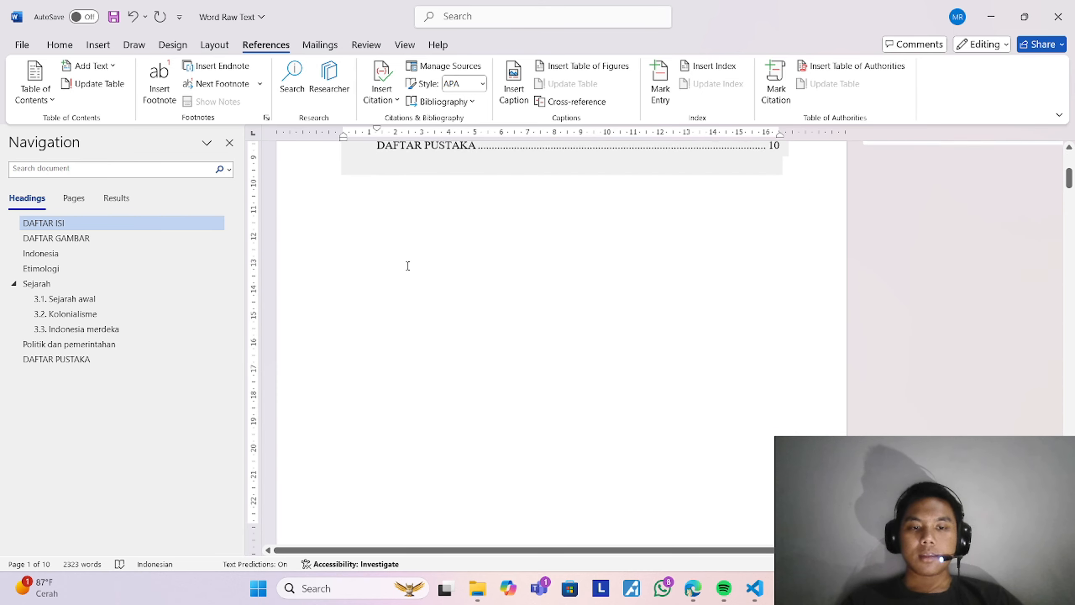
scroll(408, 265, "down", 2)
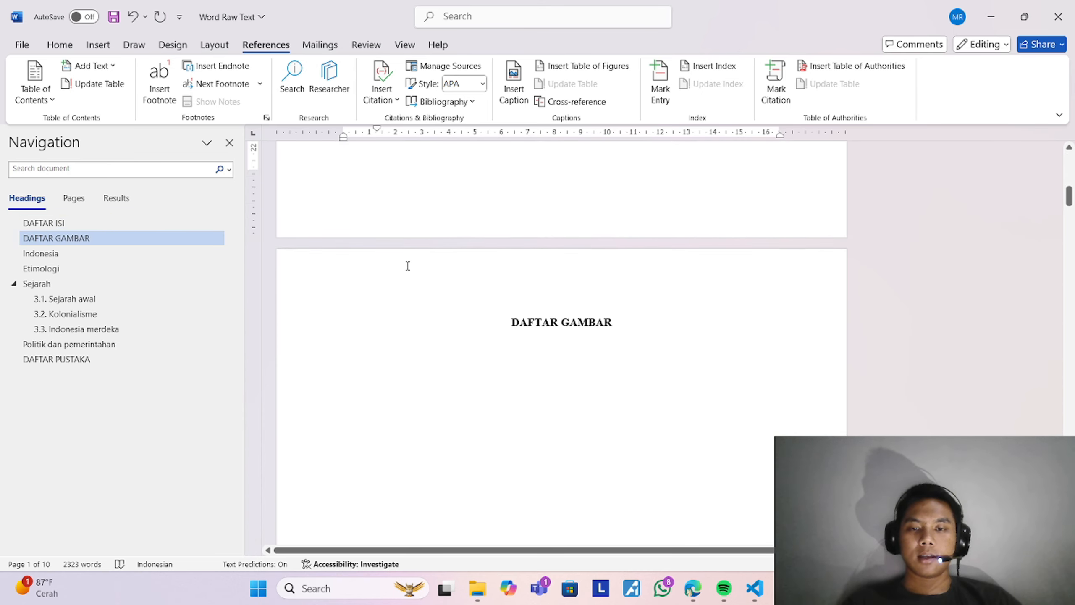
left_click(634, 323)
key("Return")
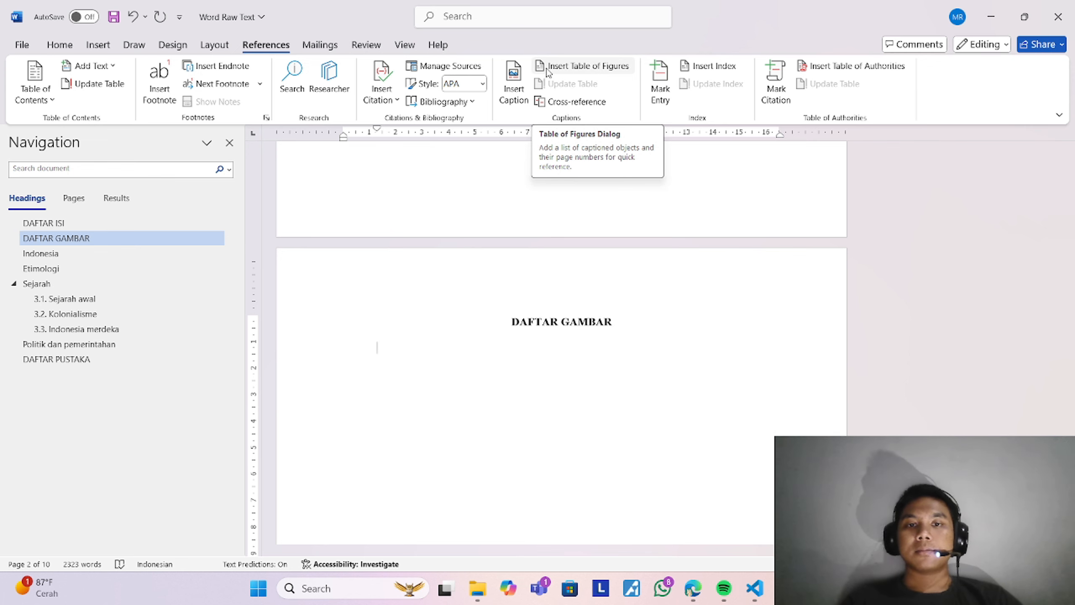
left_click(548, 68)
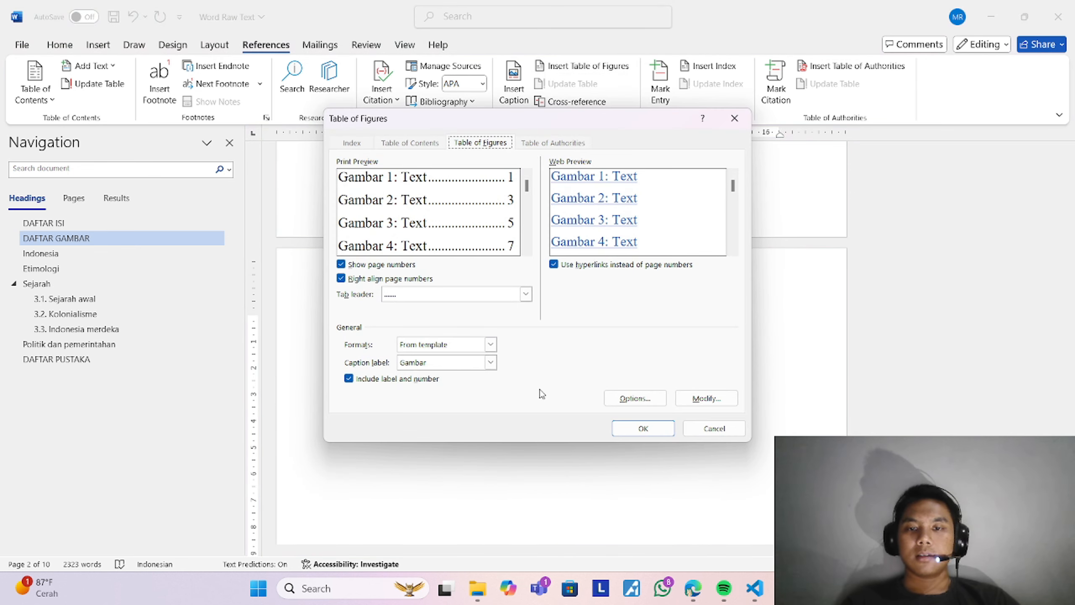
left_click(632, 438)
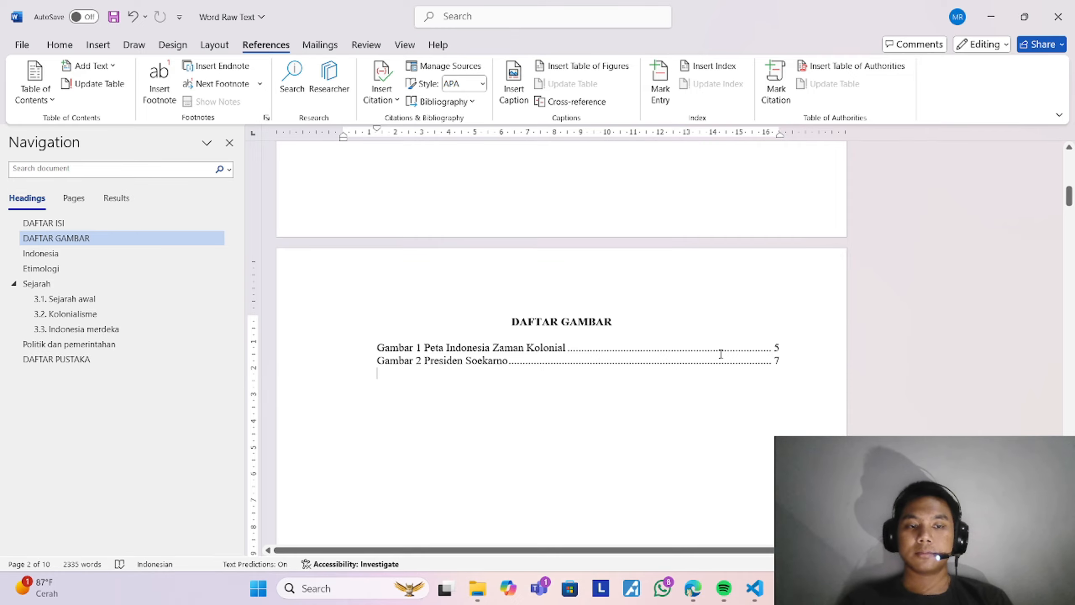
Step: Go to the DAFTAR PUSTAKA page and expand its comment to read the source details for the bibliography
scroll(721, 354, "down", 20)
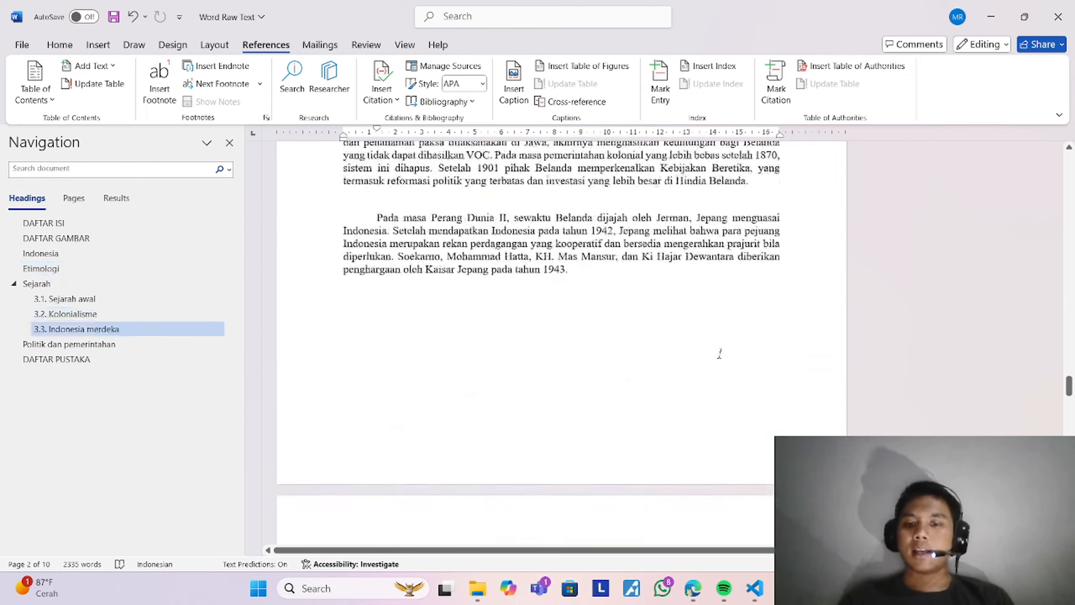
scroll(719, 353, "down", 20)
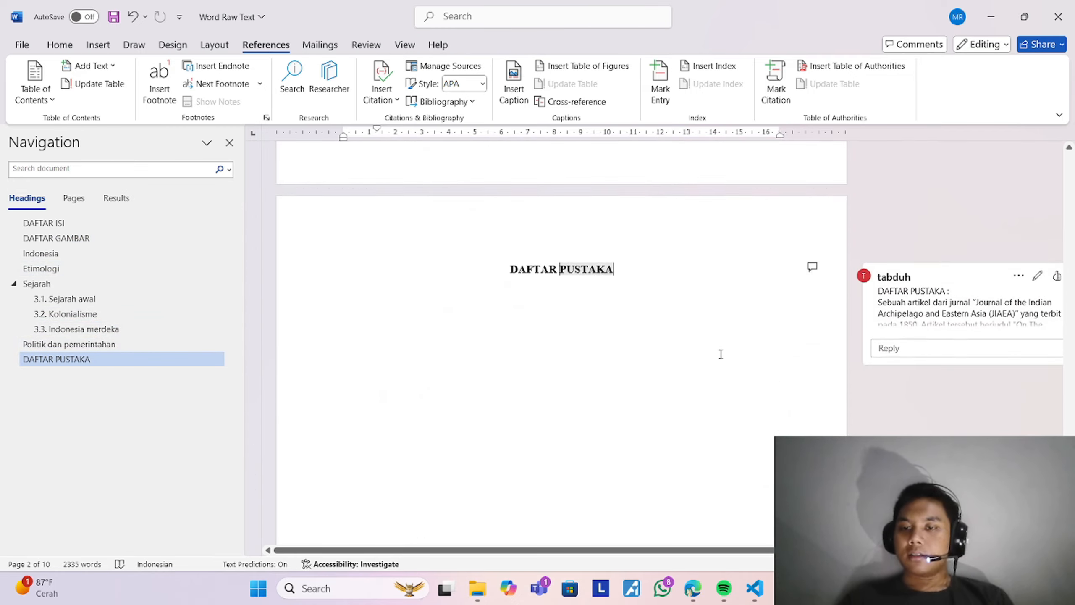
scroll(721, 354, "down", 3)
scroll(721, 354, "up", 10)
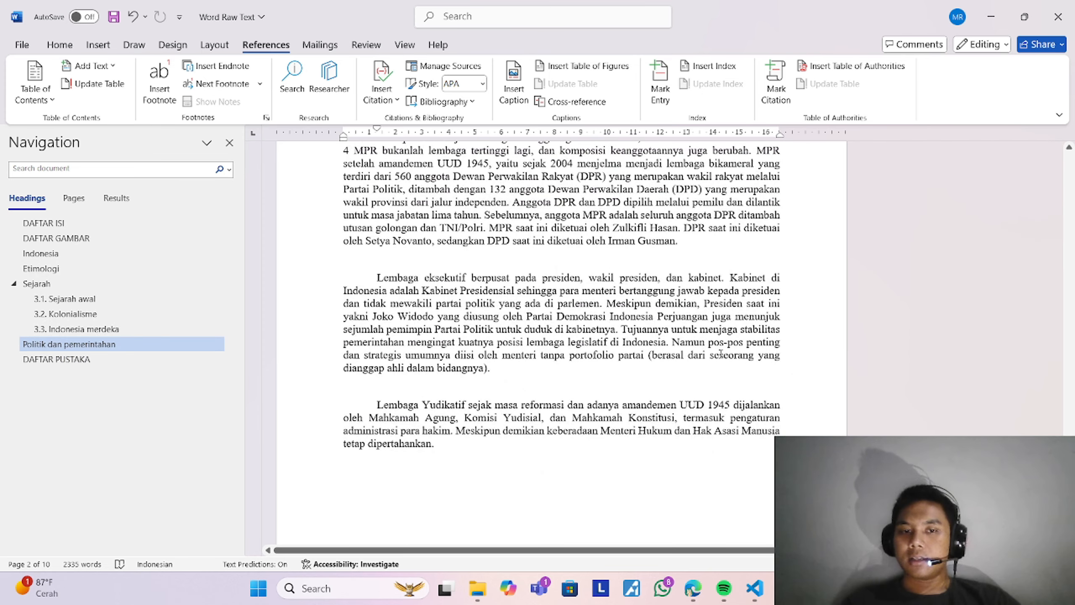
scroll(721, 353, "down", 10)
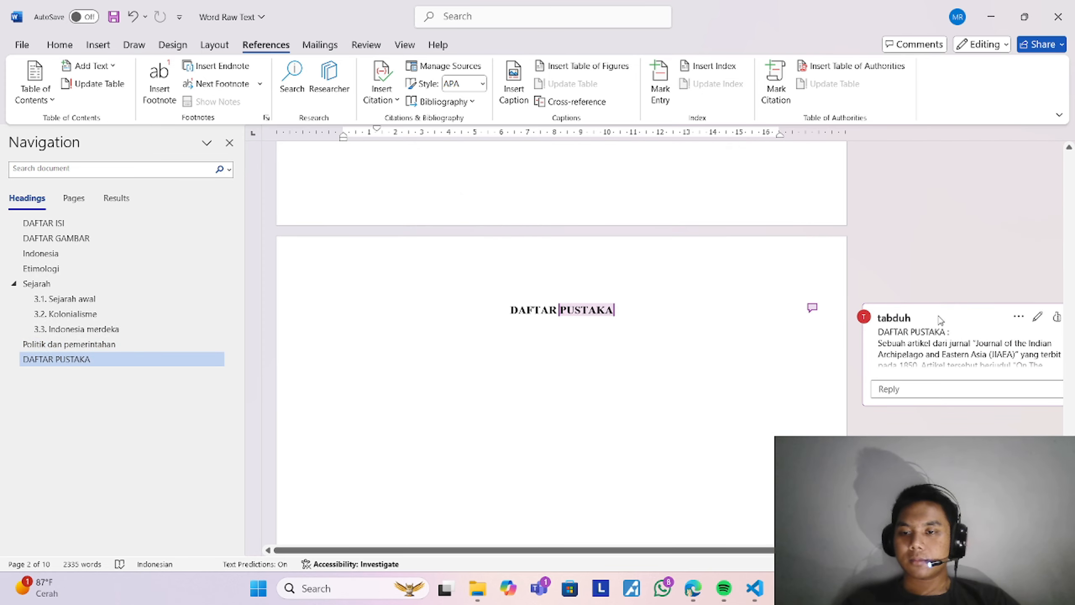
left_click(939, 320)
Step: Start a reference template on the line below the DAFTAR PUSTAKA heading with the text "Penulis. (tahun terbit)."
left_click(656, 300)
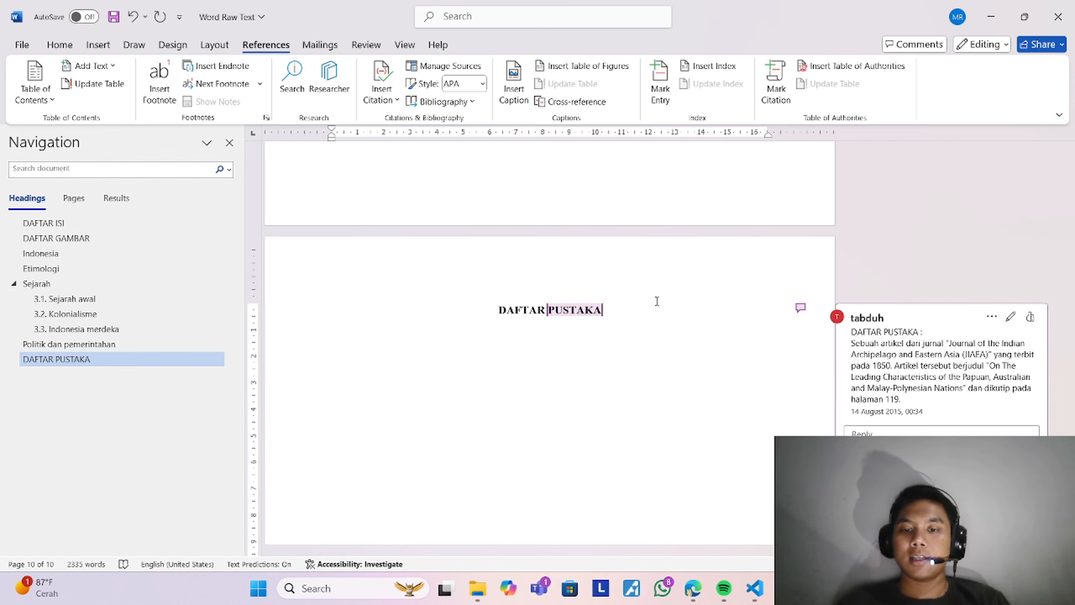
key("Down")
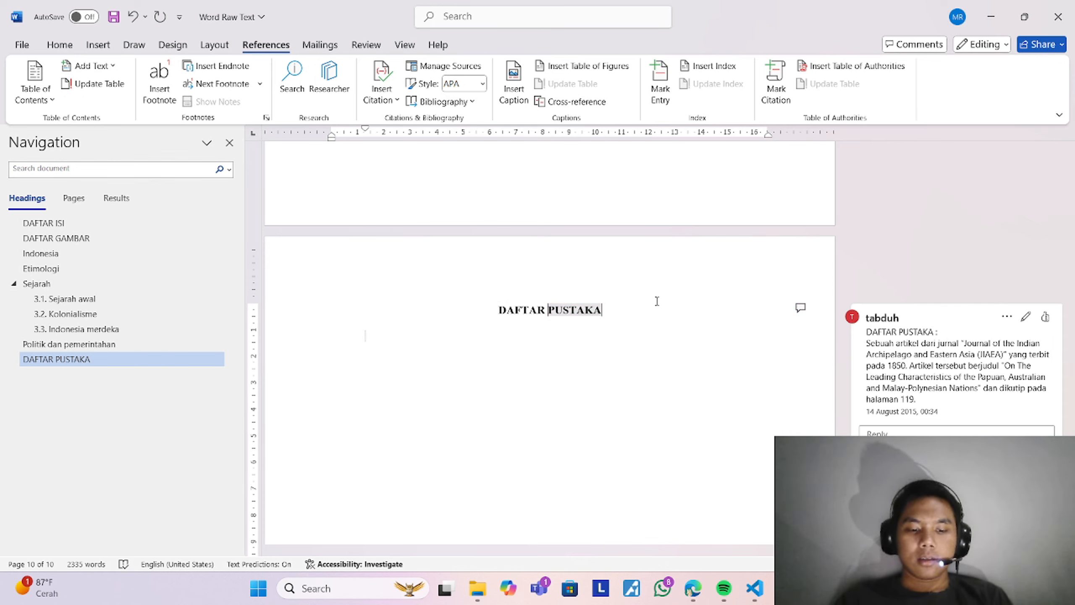
type("P")
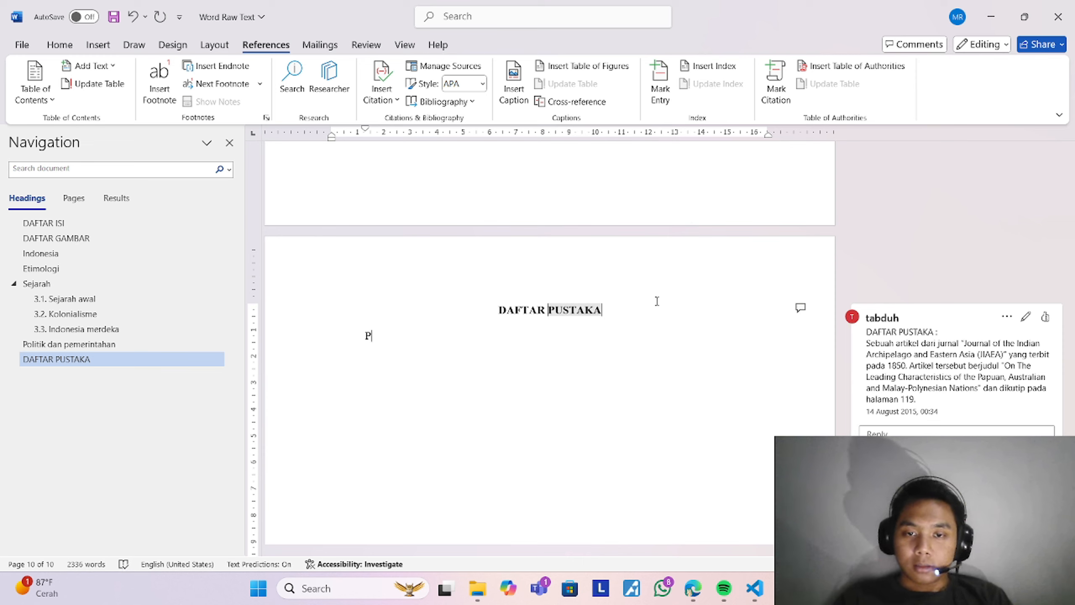
key("BackSpace")
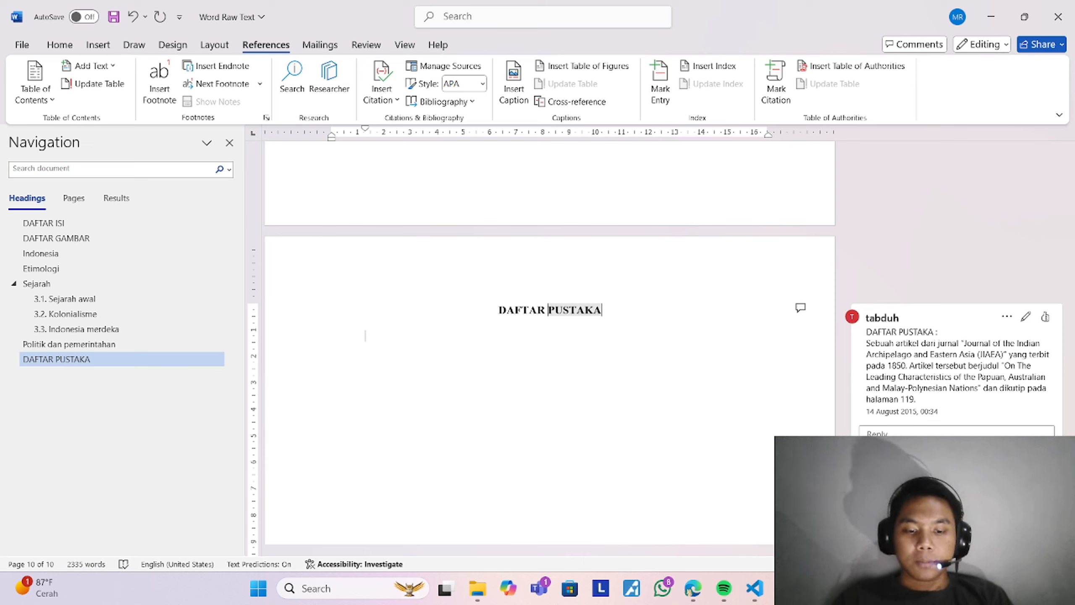
type("Penul")
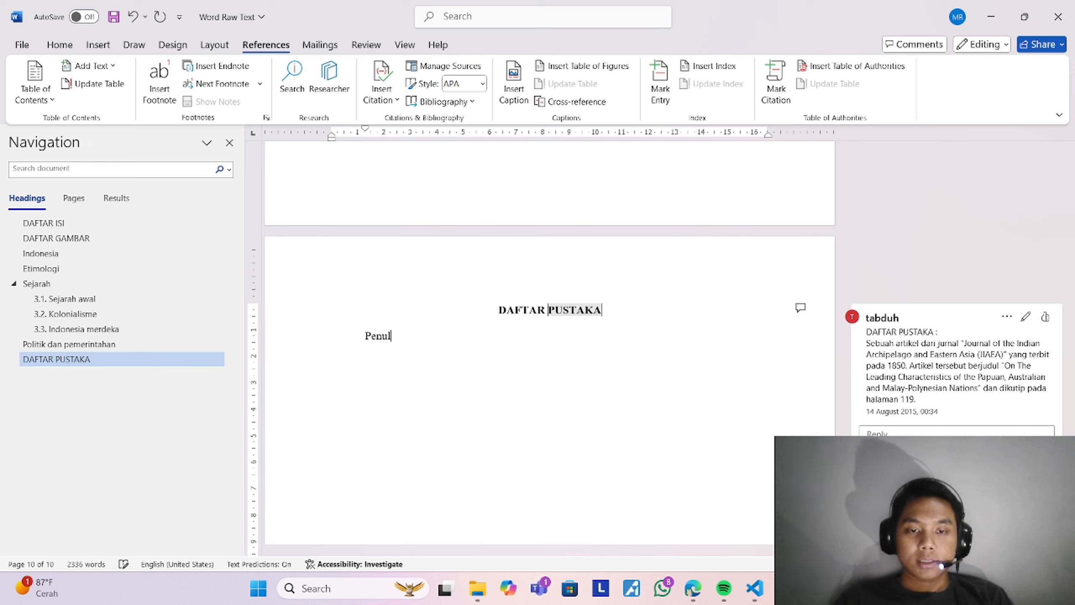
type("is")
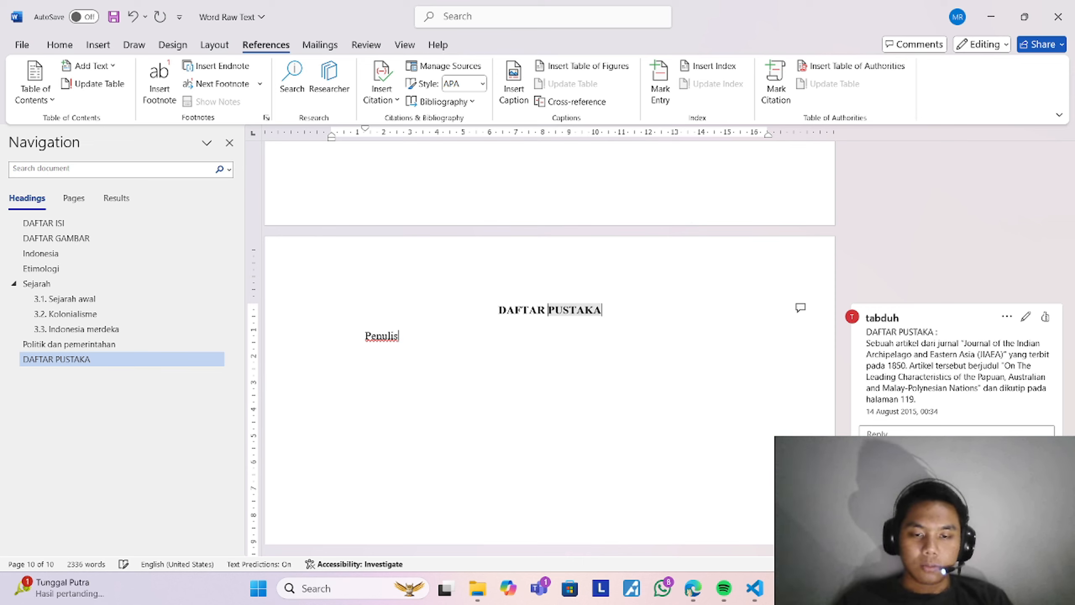
type(". (")
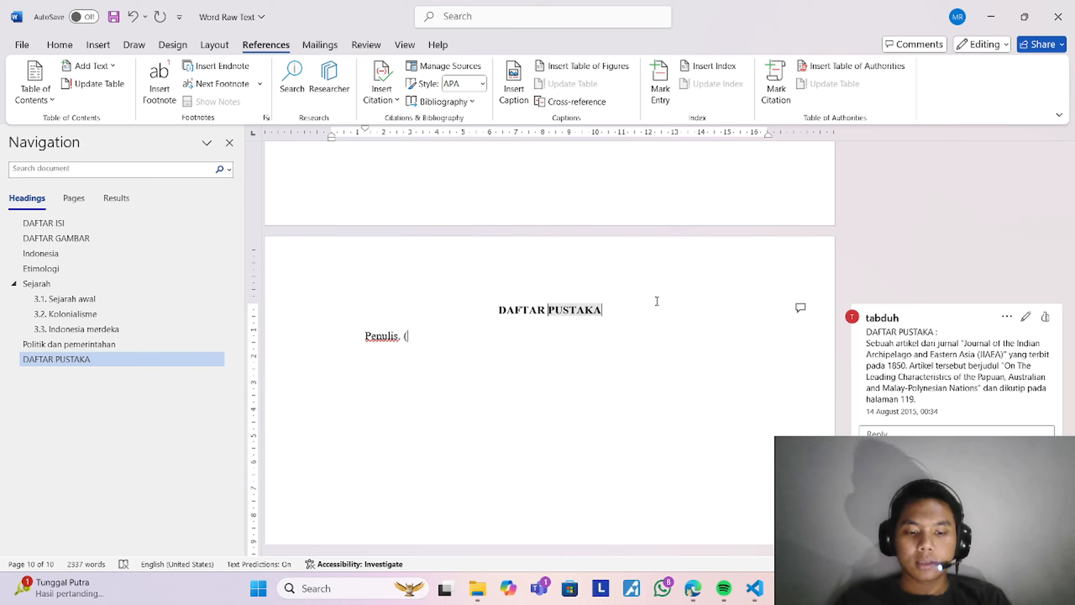
type("tahun terbit).")
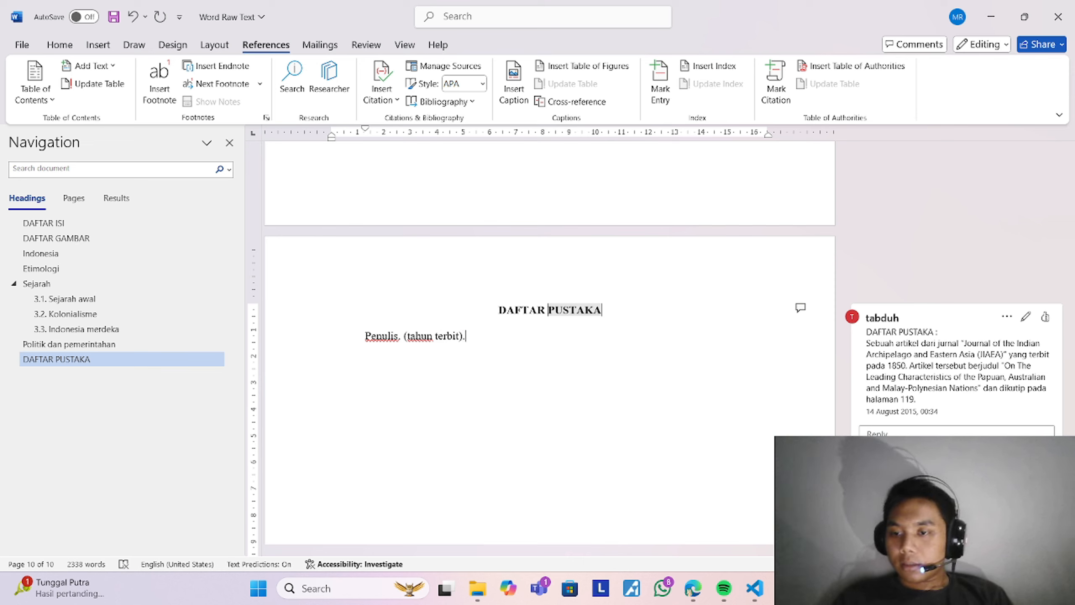
Step: Extend the reference template with "Judul artikel atau jurnal. Nama jurnal. halaman" after the publication year placeholder
type("J")
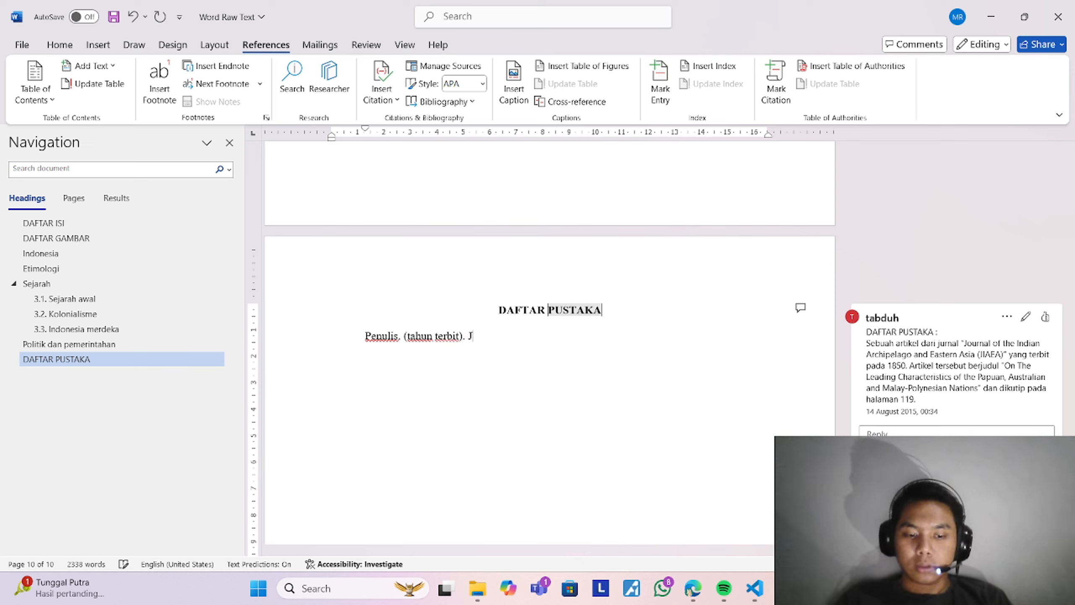
type("udu")
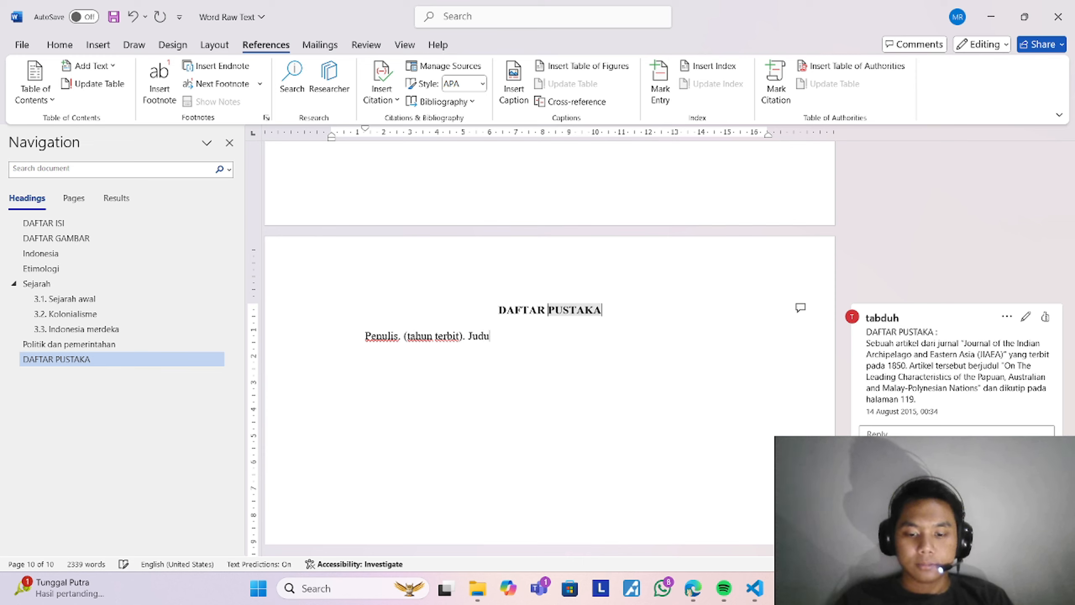
type("l artikel ")
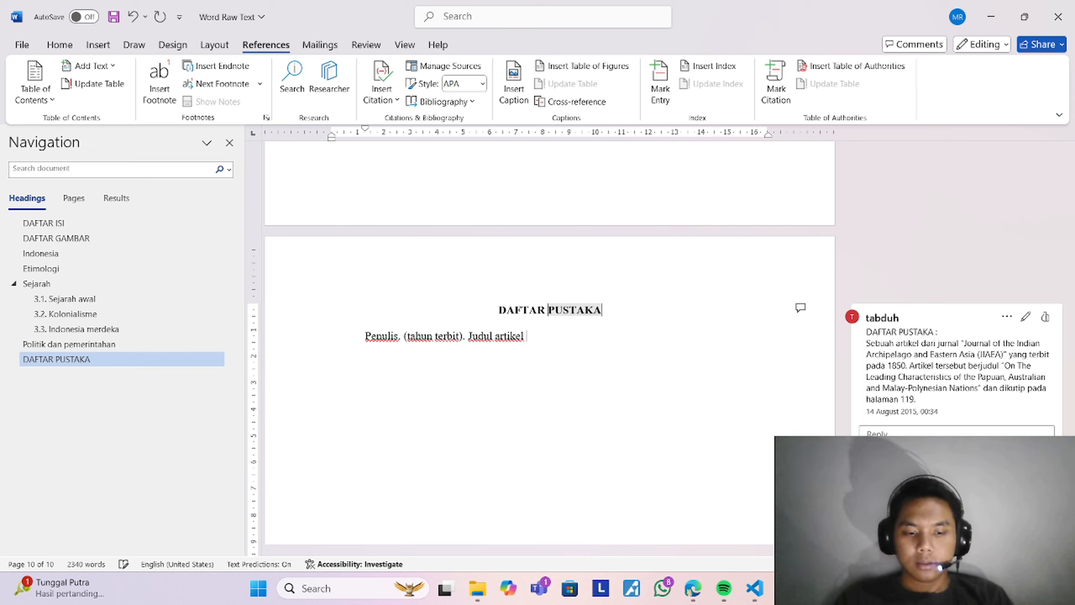
type("atau jurnal")
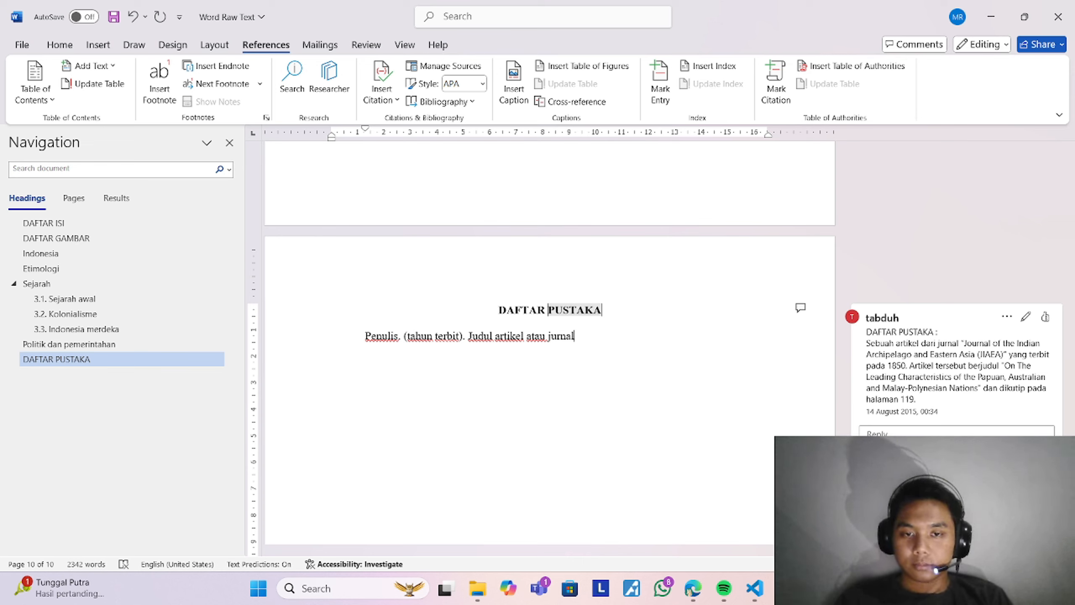
type(".")
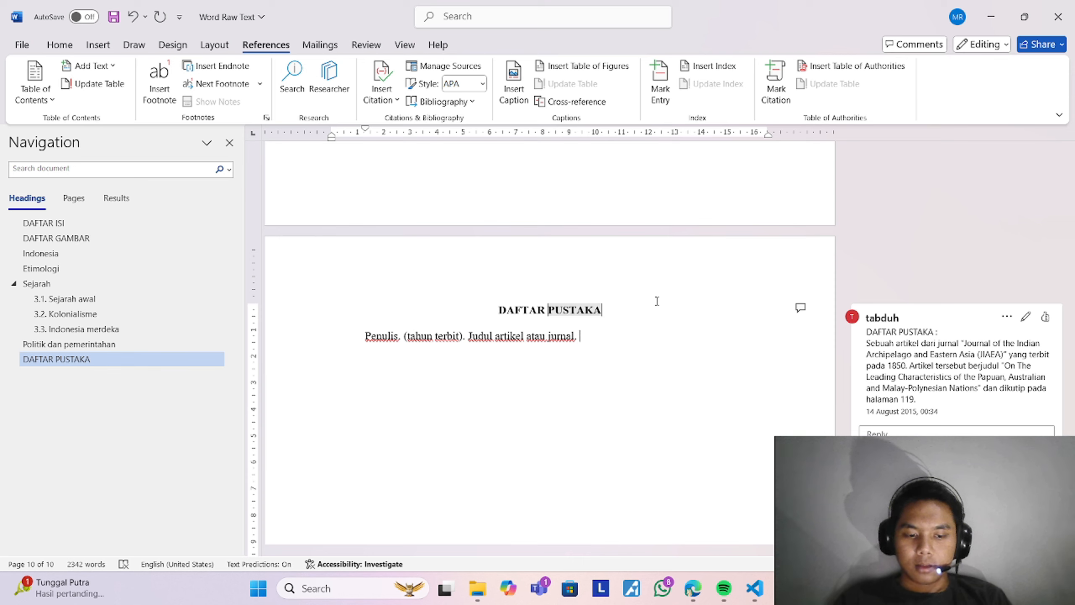
type("Nama")
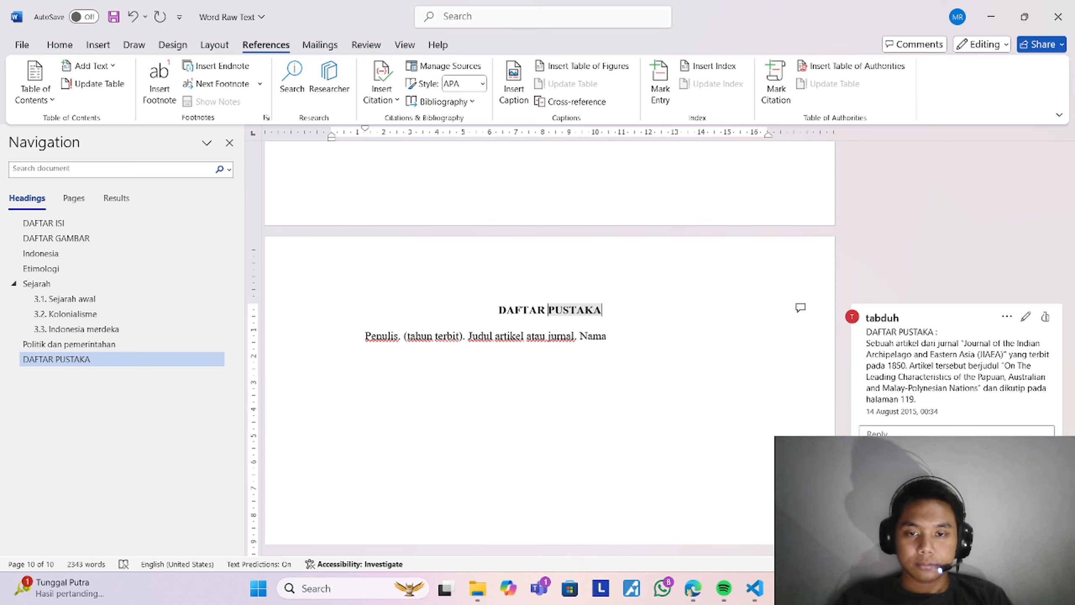
type(" jur")
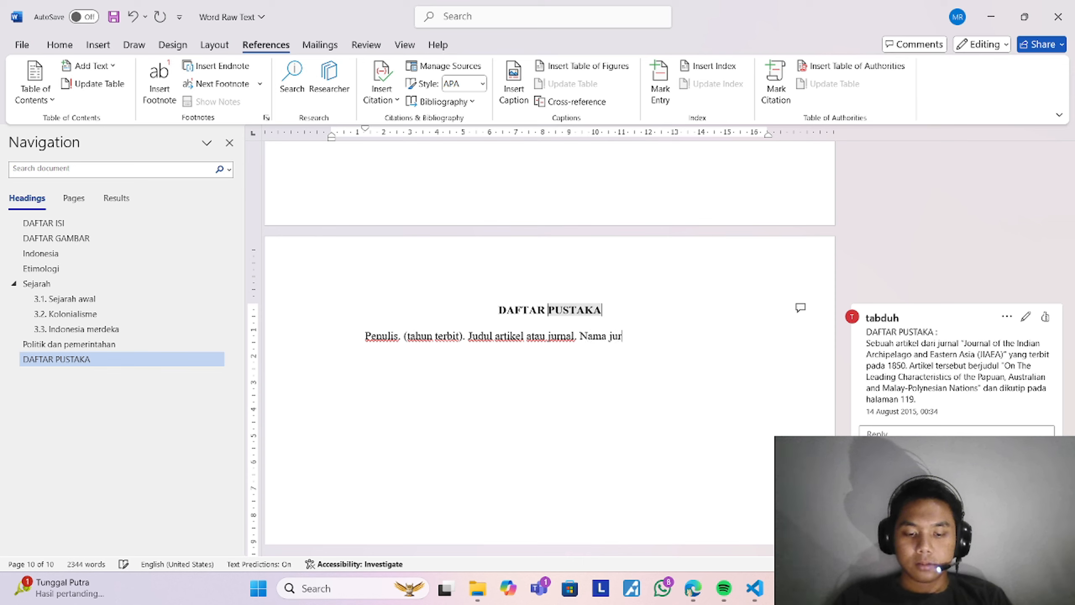
type("nal.")
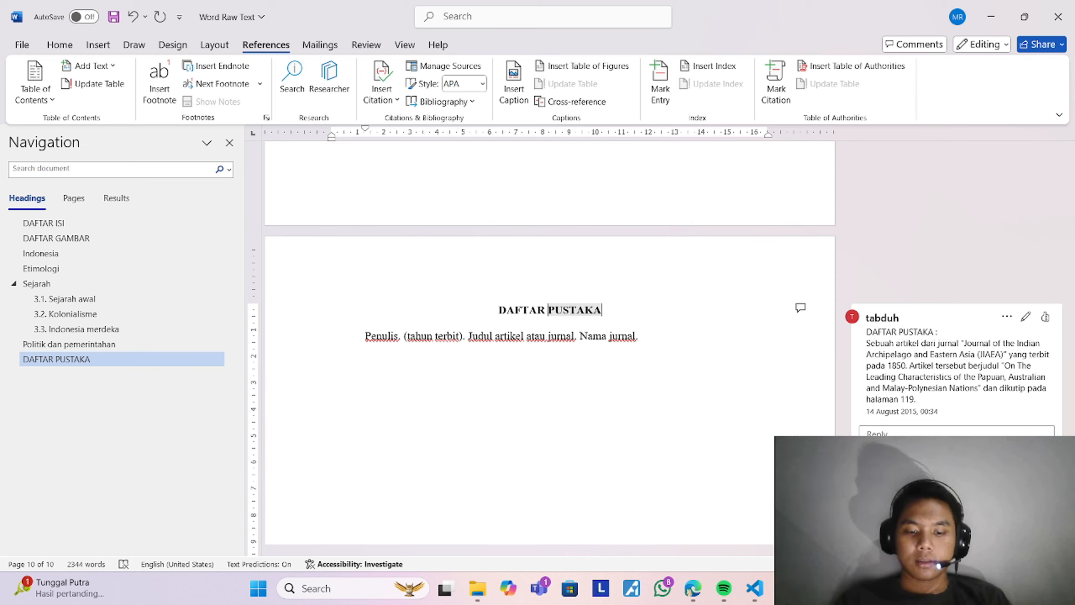
type("halaman")
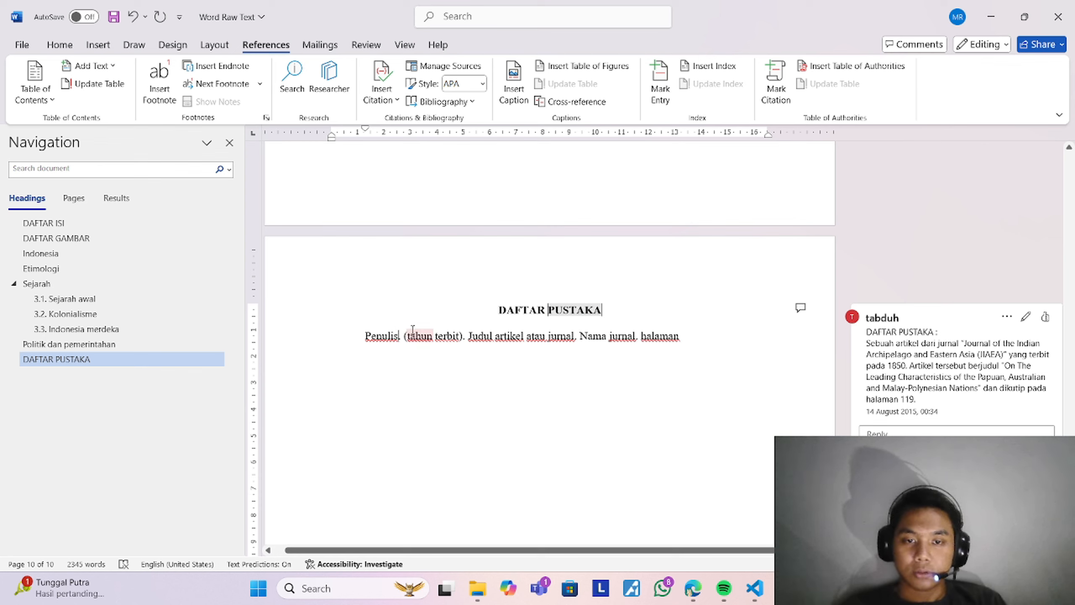
Step: Replace the "Penulis" placeholder in the reference template with "Anonymous"
key("BackSpace")
key("BackSpace")
key("BackSpace")
key("BackSpace")
key("BackSpace")
key("BackSpace")
key("BackSpace")
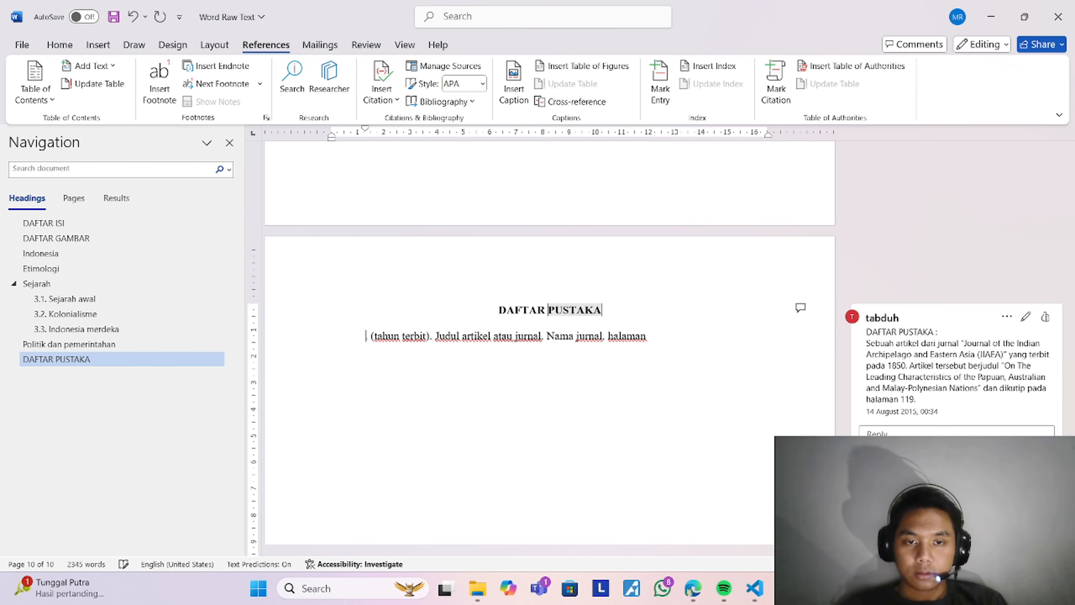
type("Anon")
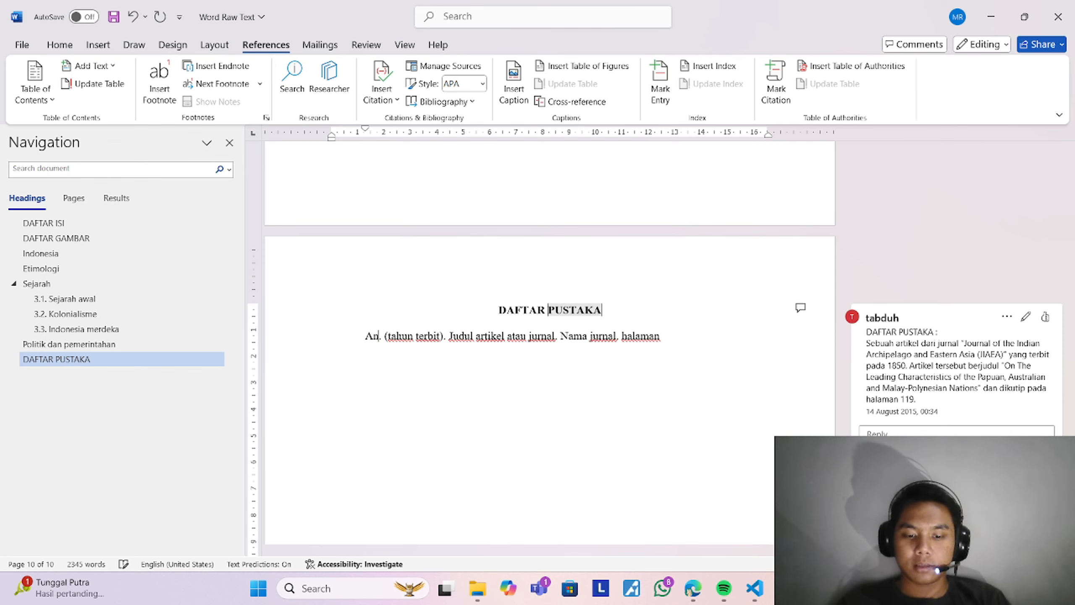
type("ymous")
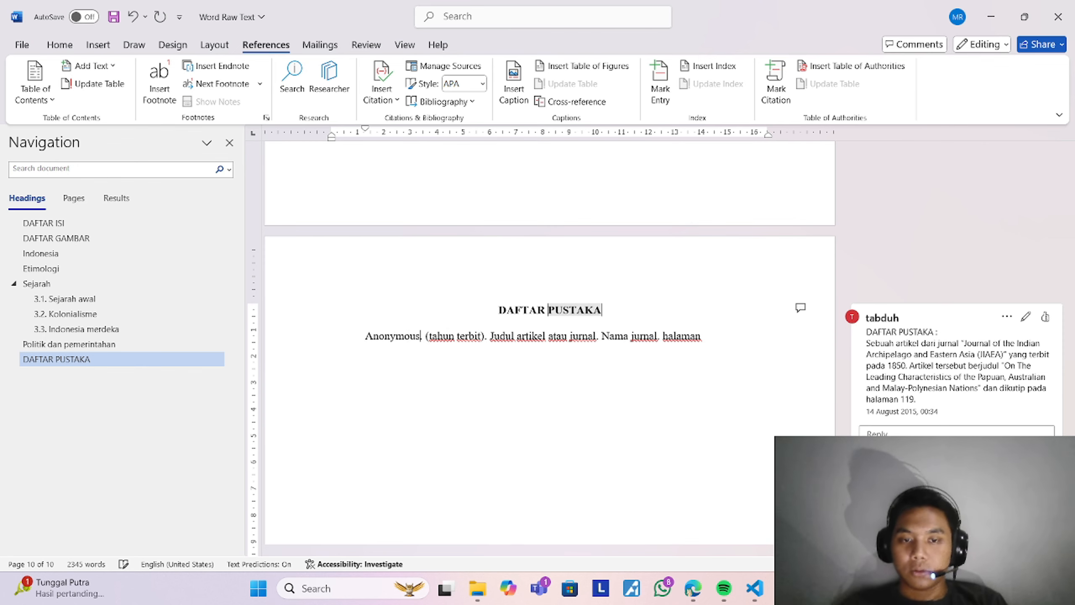
Step: Replace the "tahun terbit" placeholder inside the parentheses with the year 1850
left_click(480, 338)
left_click(481, 338)
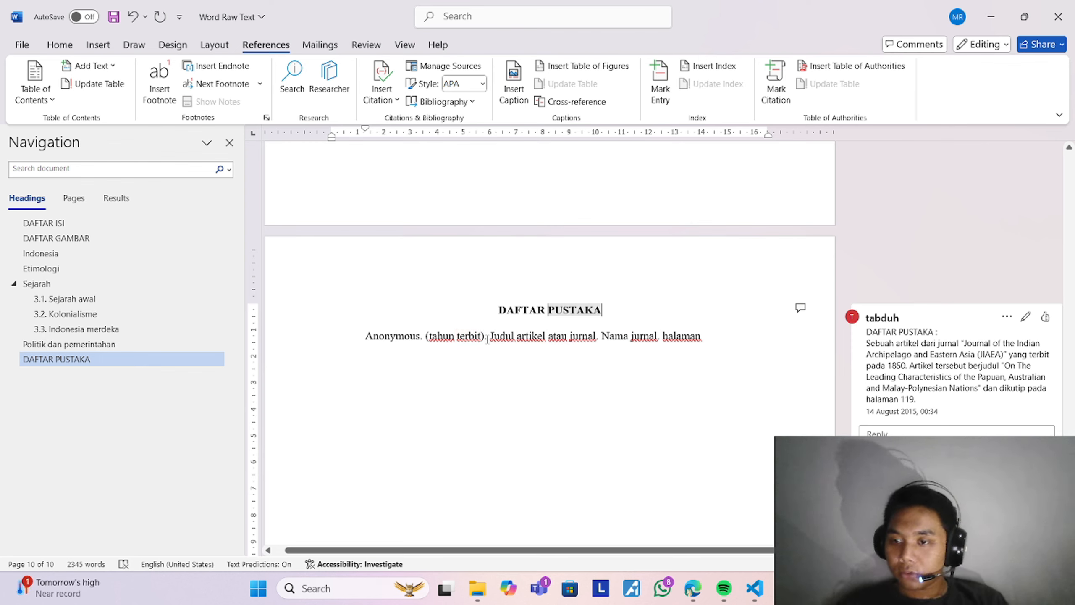
key("BackSpace")
key("BackSpace")
key("BackSpace")
key("BackSpace")
key("BackSpace")
key("BackSpace")
key("BackSpace")
key("BackSpace")
key("BackSpace")
key("BackSpace")
key("BackSpace")
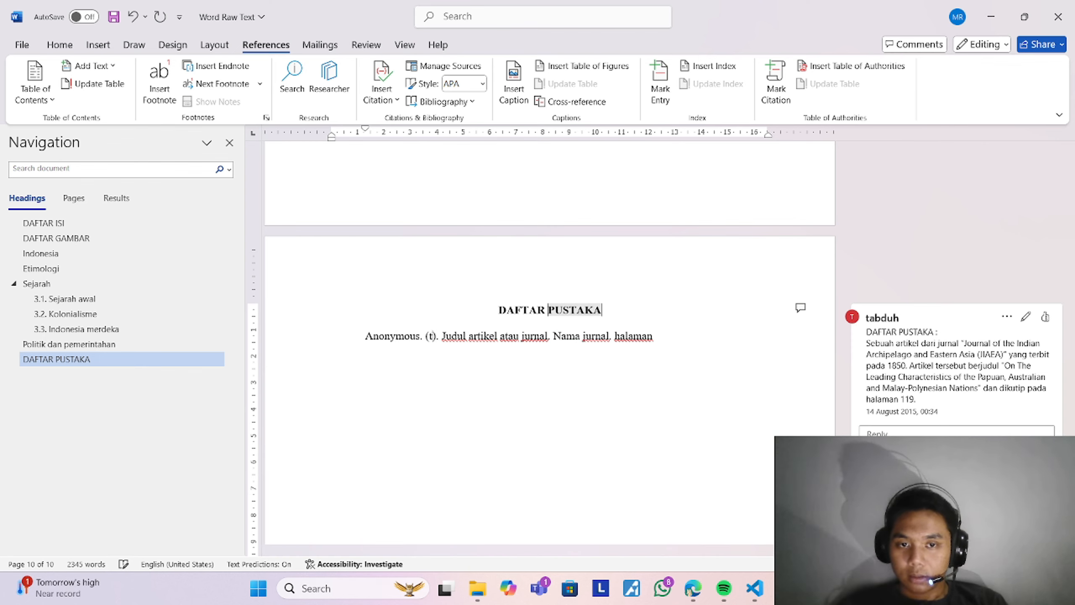
key("BackSpace")
type("1850")
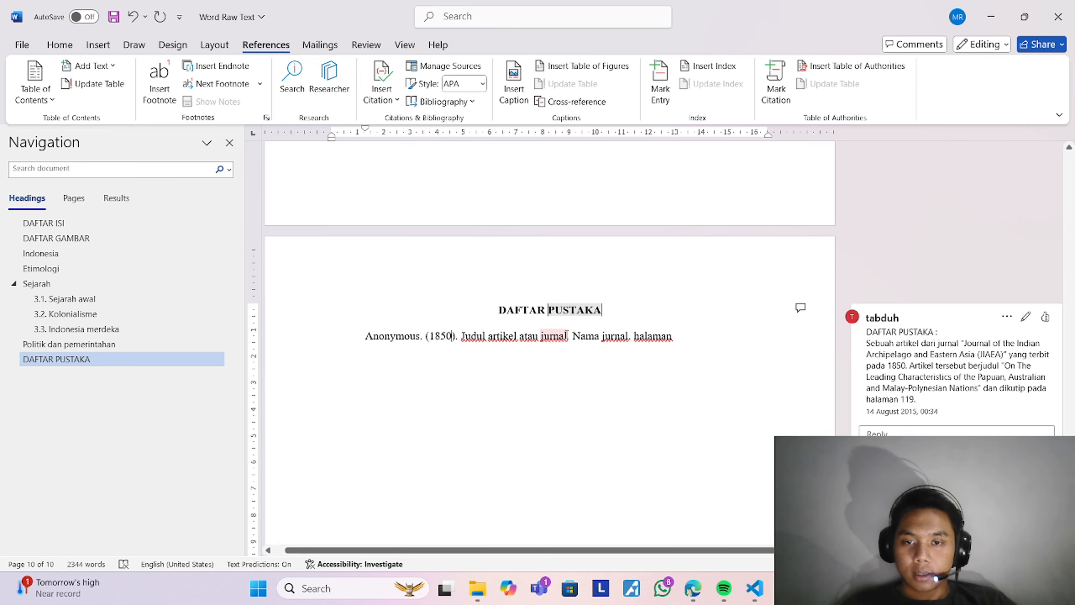
Step: Replace the "Judul artikel atau jurnal" placeholder in the reference with the title opening "On the Leading Characteristics"
left_click_drag(567, 335, 464, 338)
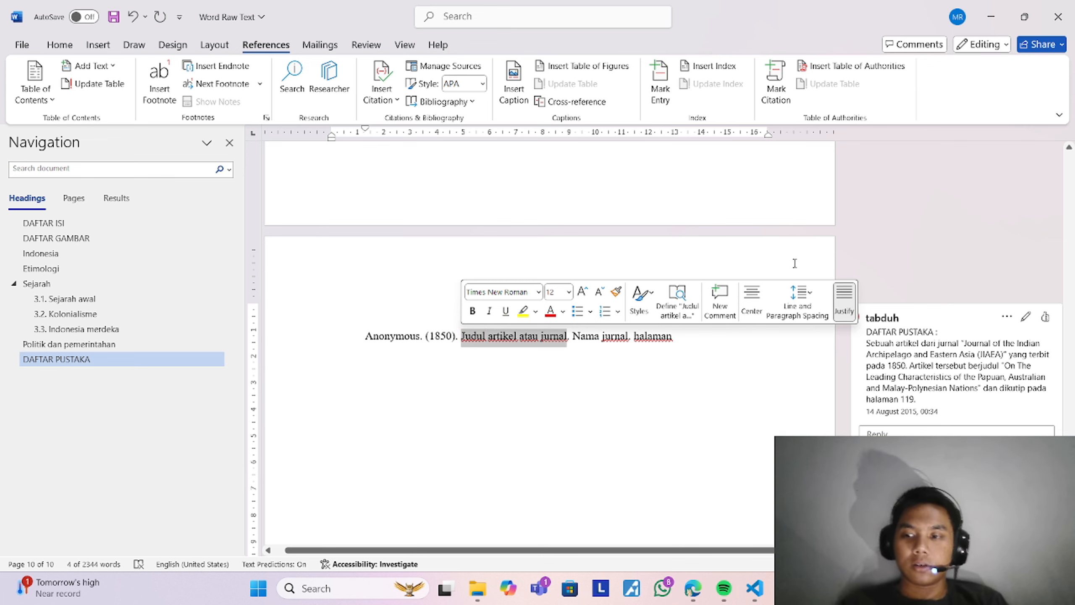
type("On the")
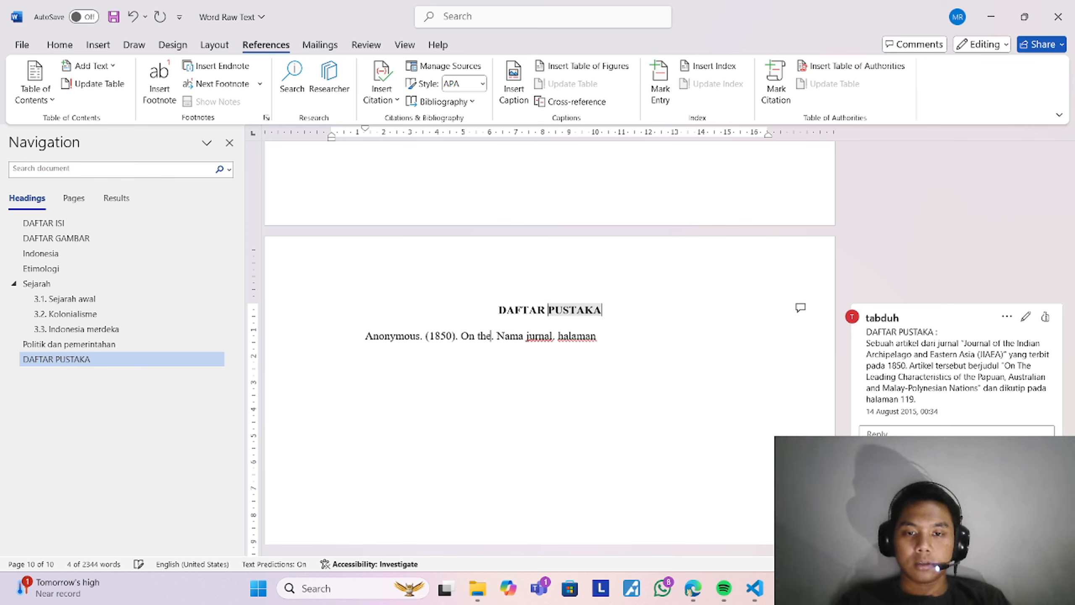
type(" Leadi")
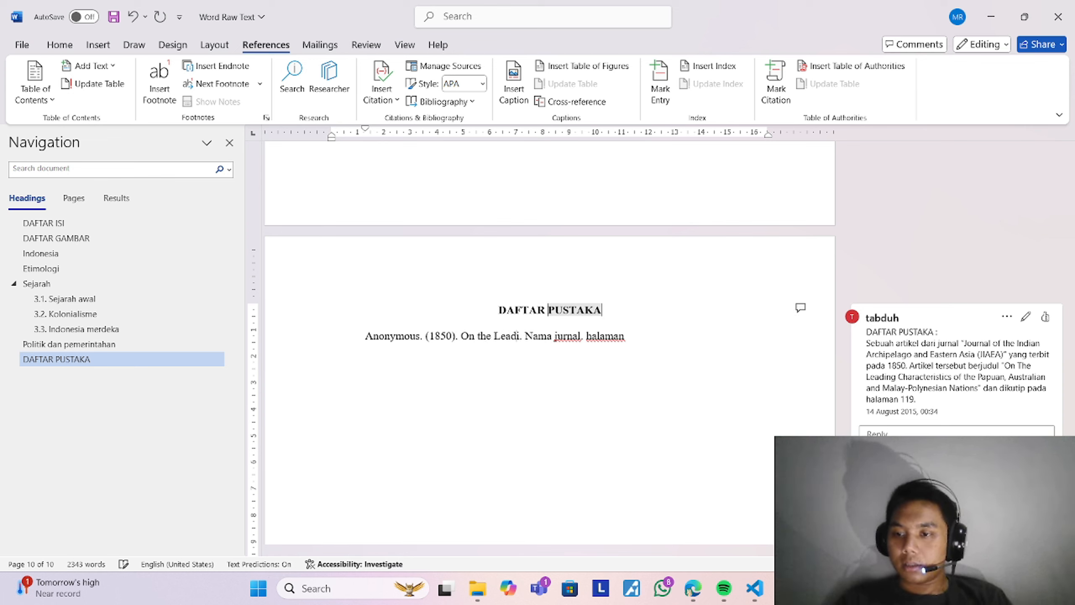
type("ng ")
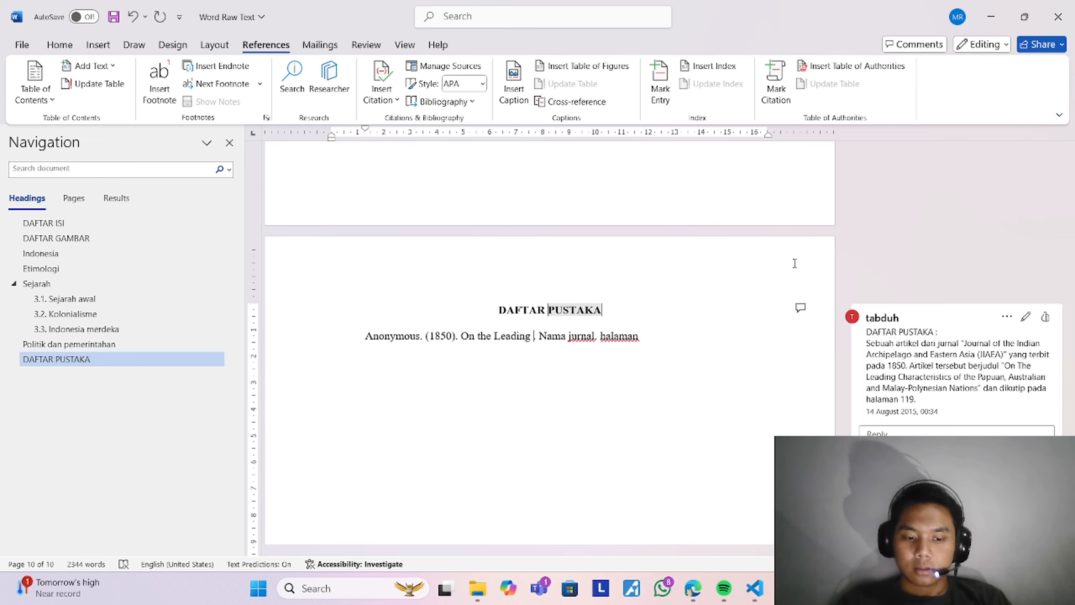
type("Characteri")
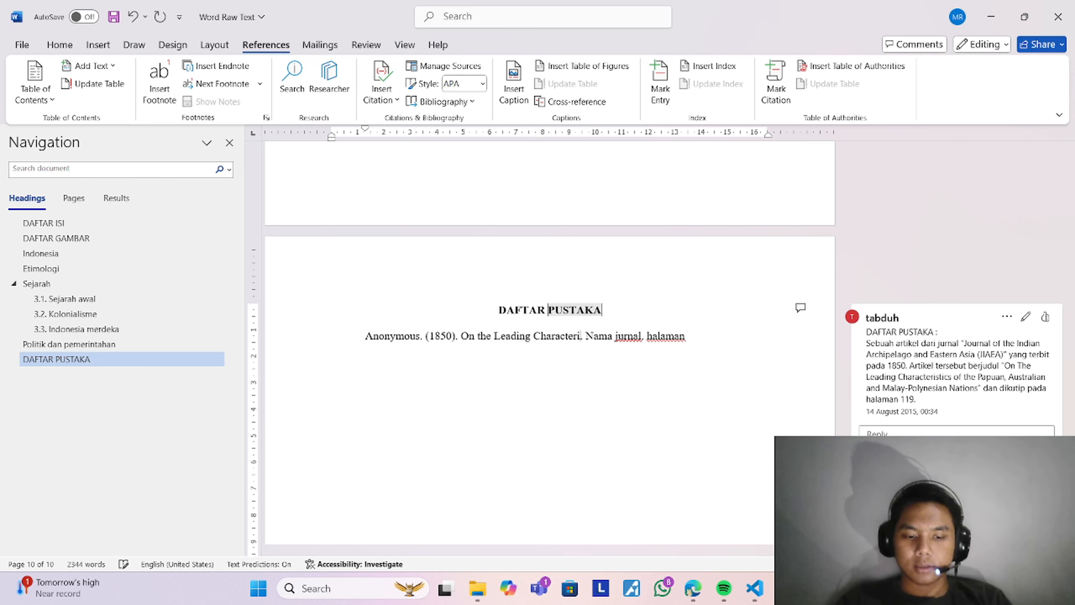
type("scict")
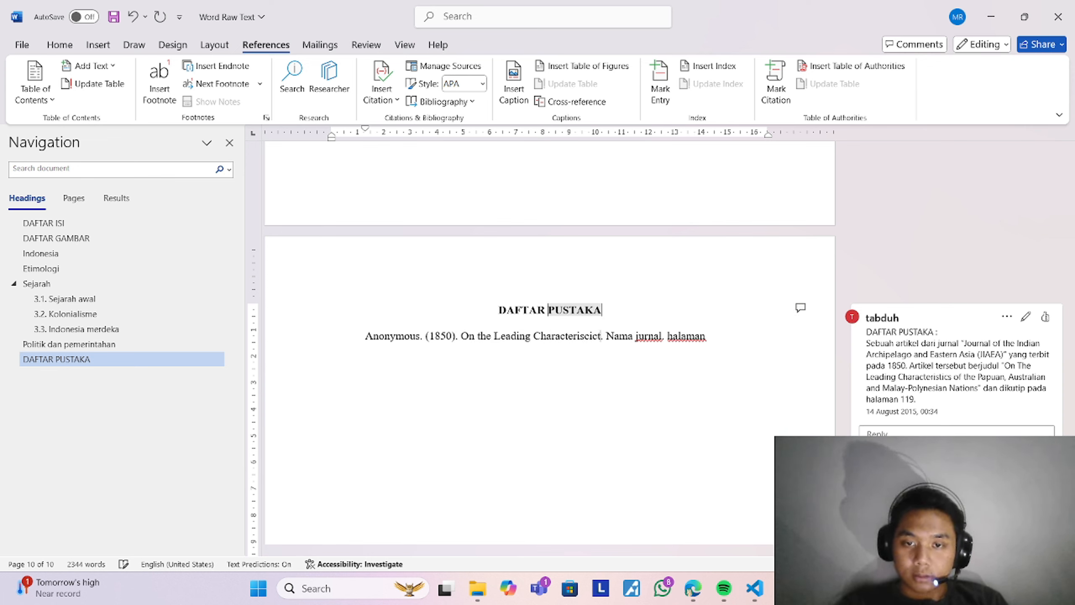
key("BackSpace")
key("BackSpace")
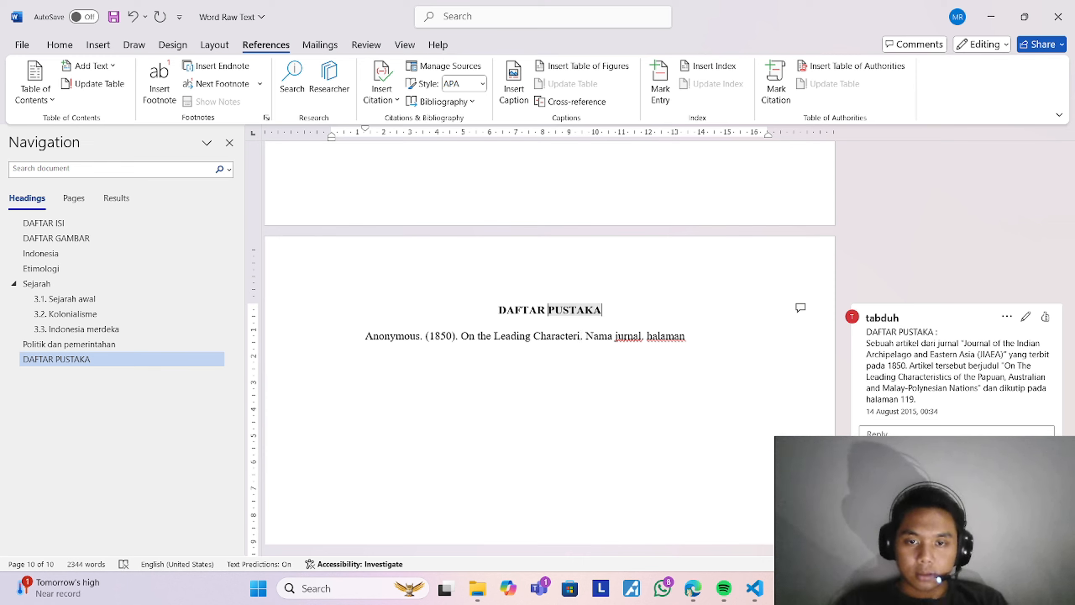
type("stics")
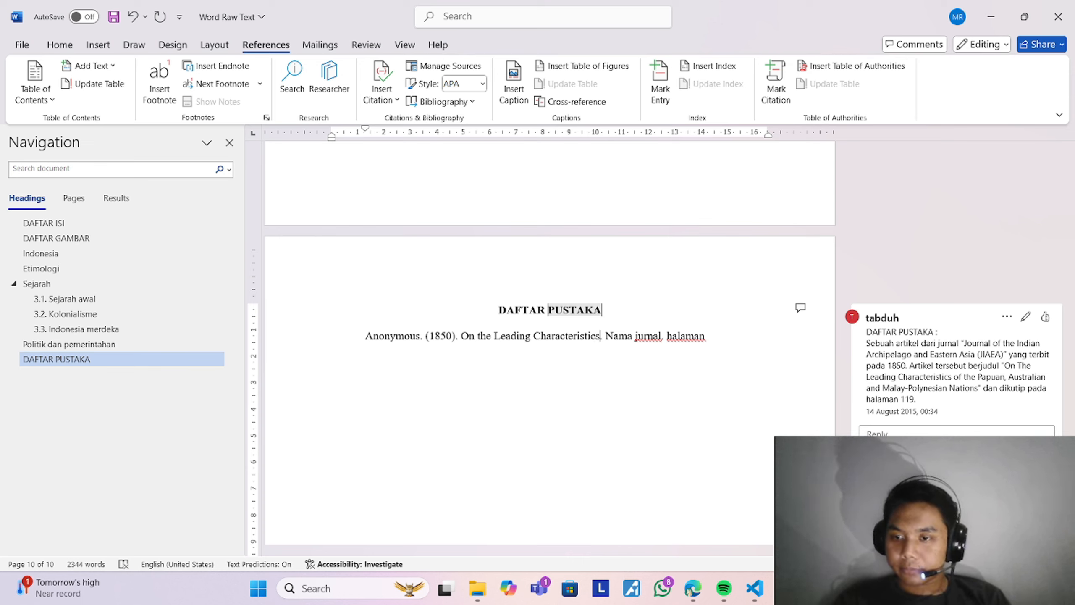
Step: Continue the article title in the reference with "of the Papuan, Australian"
type(" of the P")
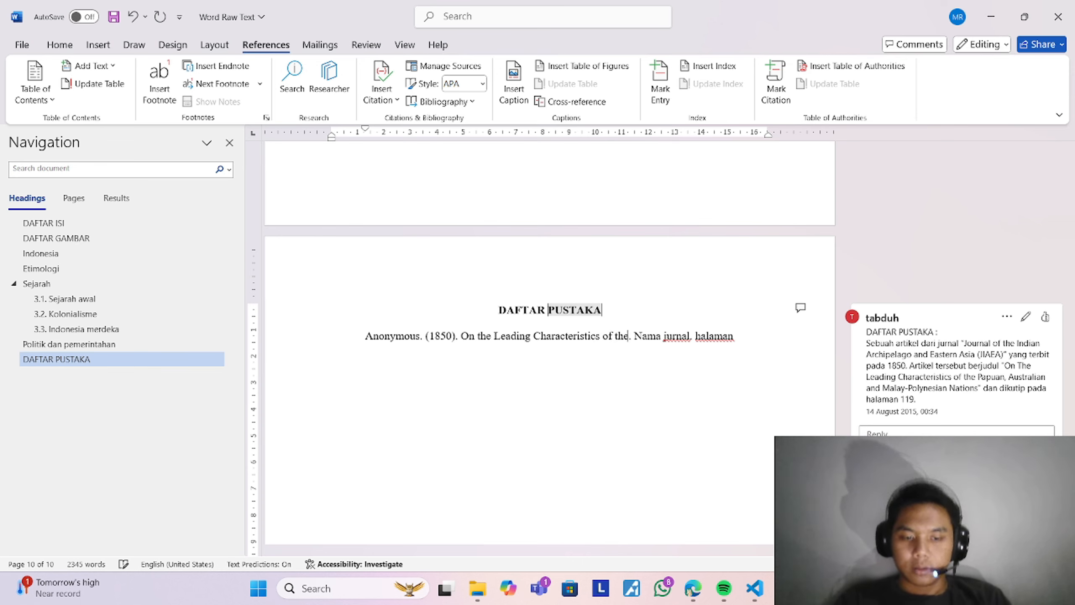
type("apuan")
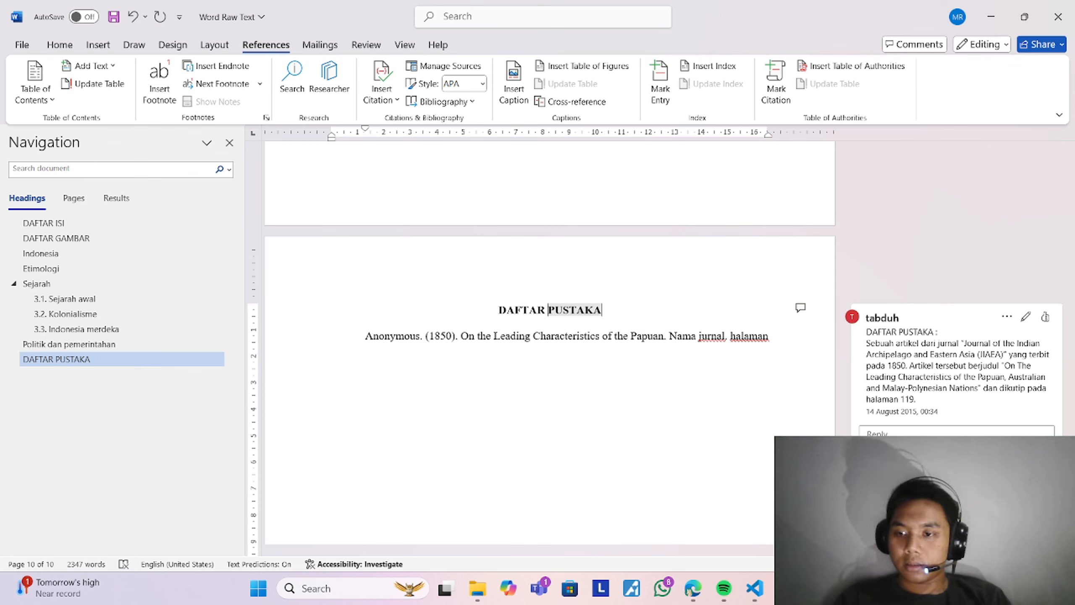
type(", Aut")
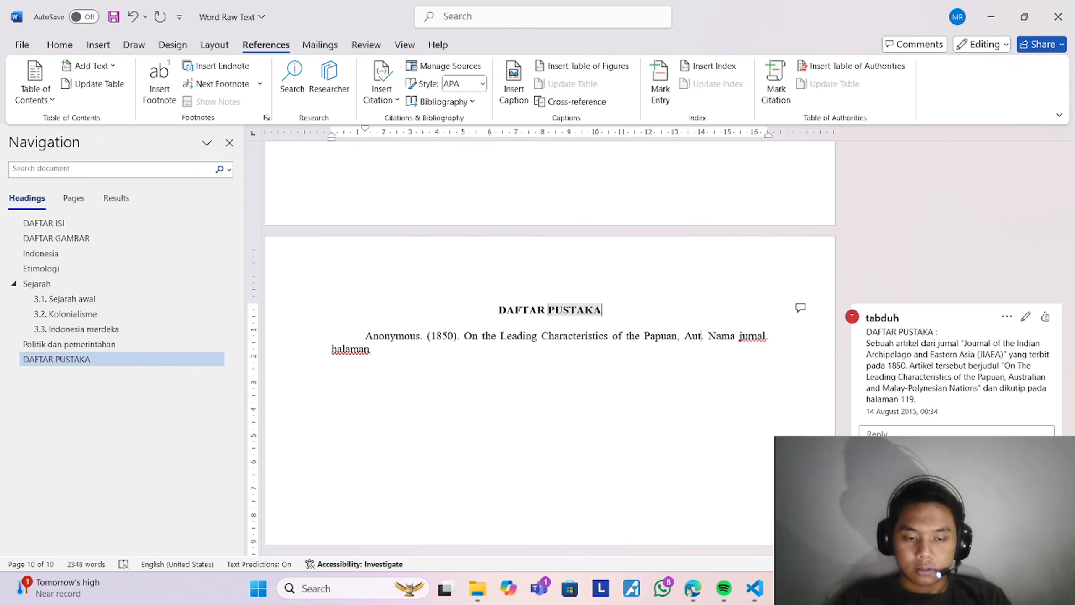
key("BackSpace")
type("stralian")
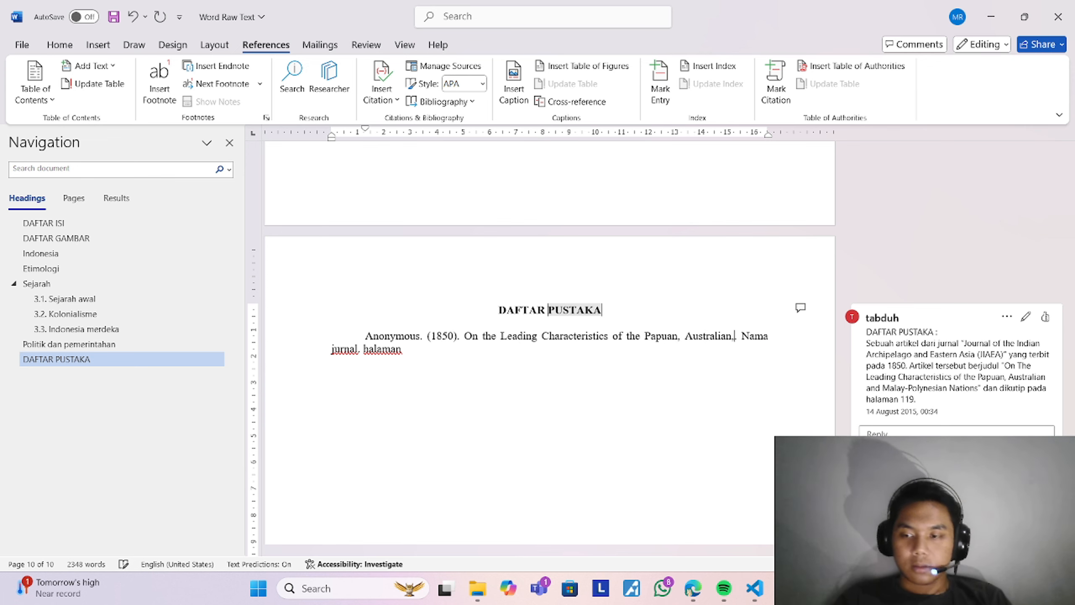
type(" . N")
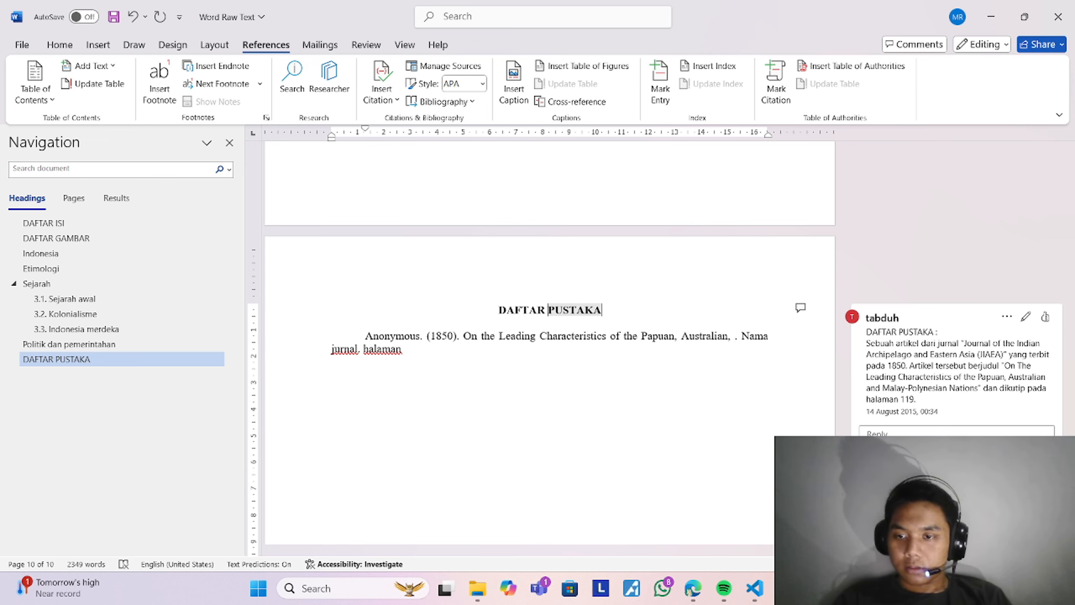
type("a")
key("BackSpace")
key("BackSpace")
key("BackSpace")
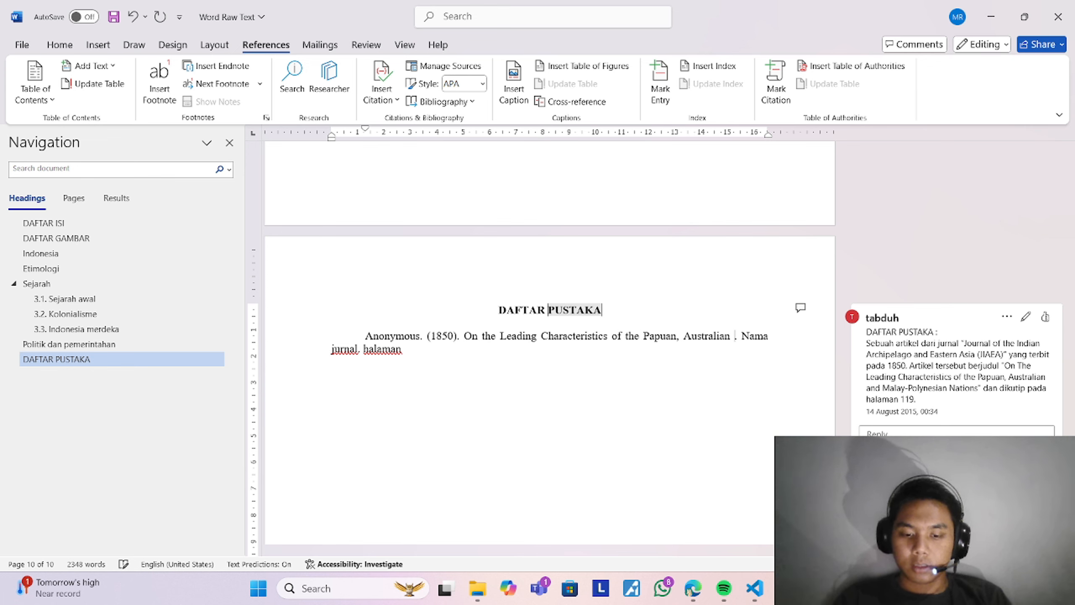
Step: Complete the article title in the reference with "and Malay Polynesian Nations"
type("and Mala")
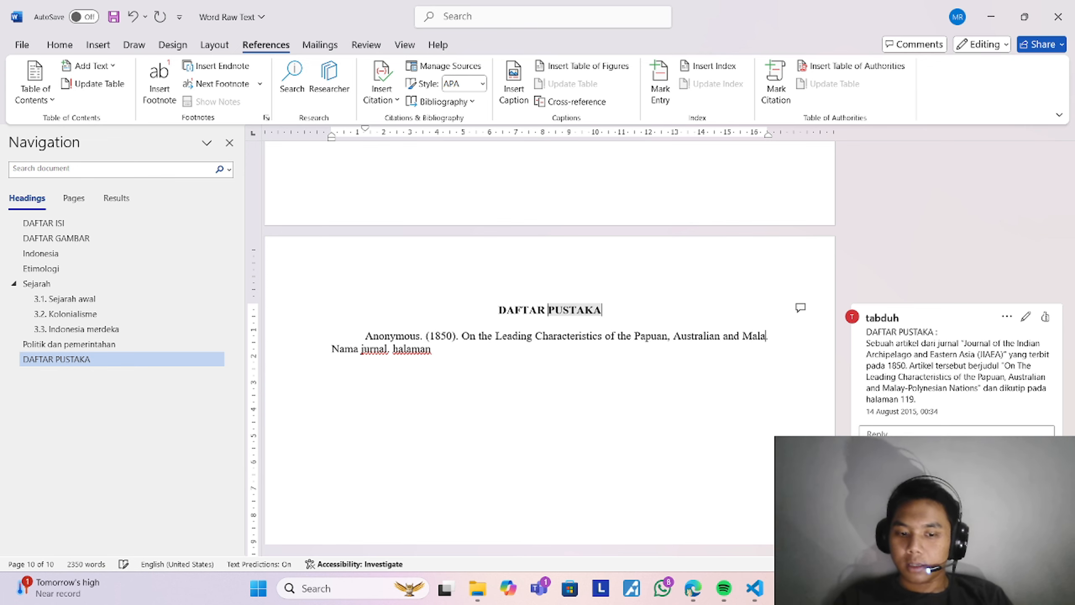
type("y Pol")
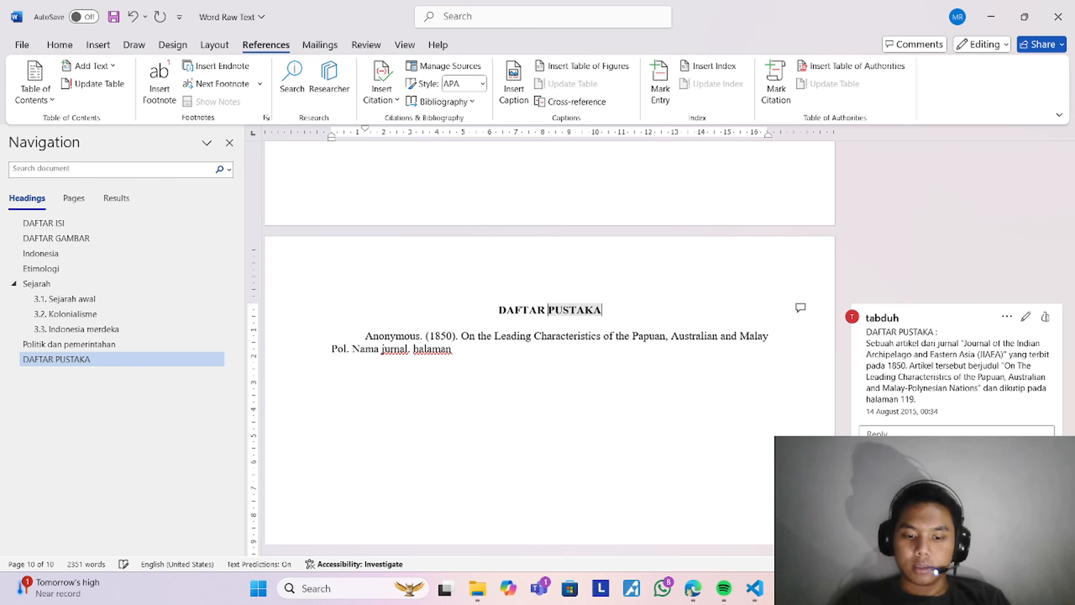
type("yn")
type("esian Nation")
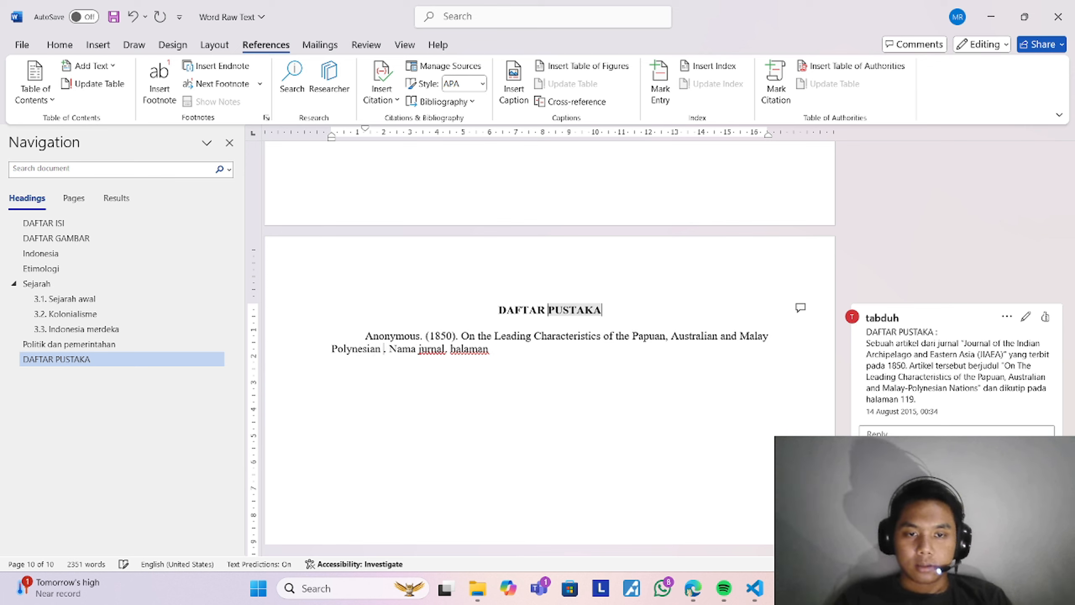
type("s")
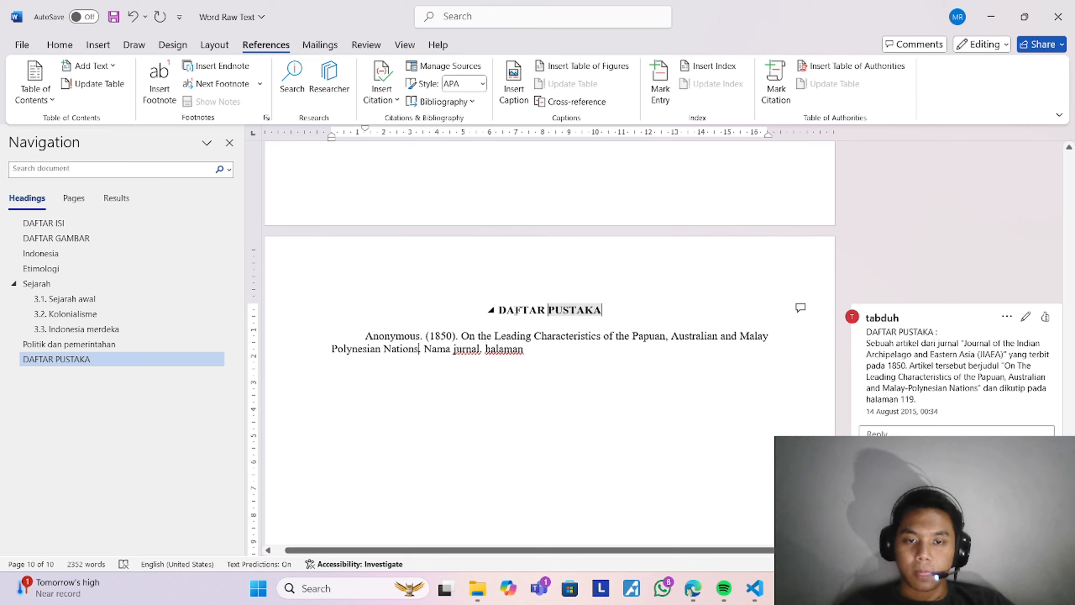
Step: Replace the "Nama jurnal" placeholder in the reference with the journal name opening "Journal of the Indian"
left_click_drag(481, 348, 425, 351)
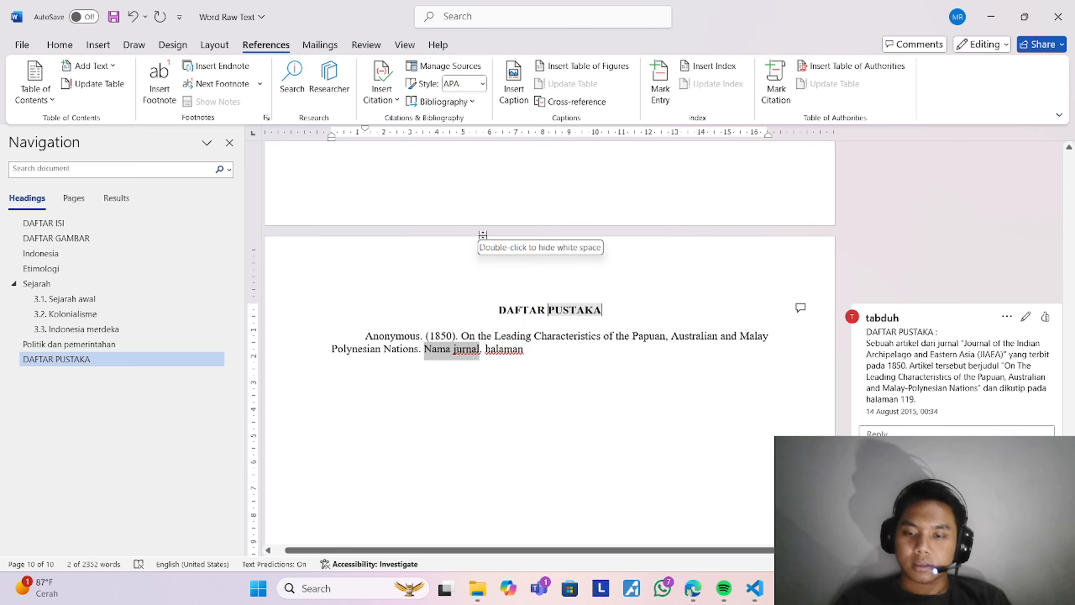
type("Journal")
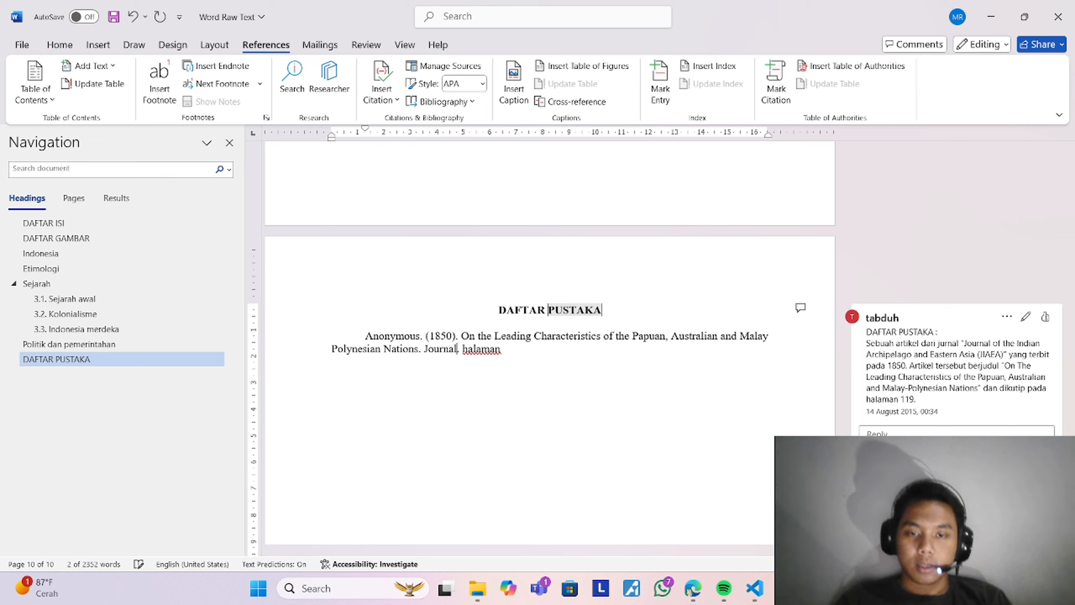
type(" od")
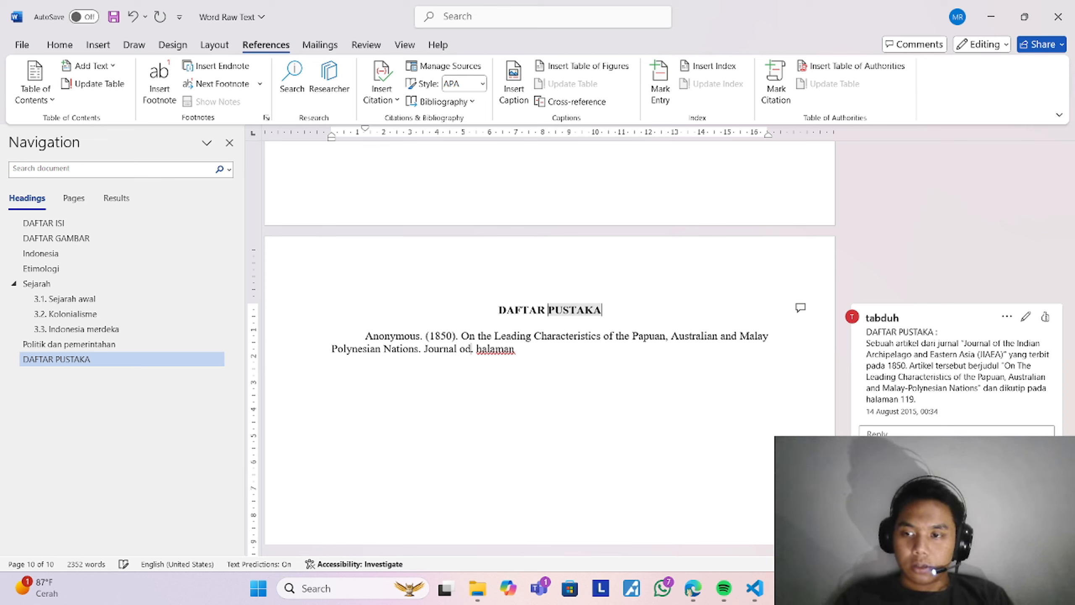
key("BackSpace")
type("f te")
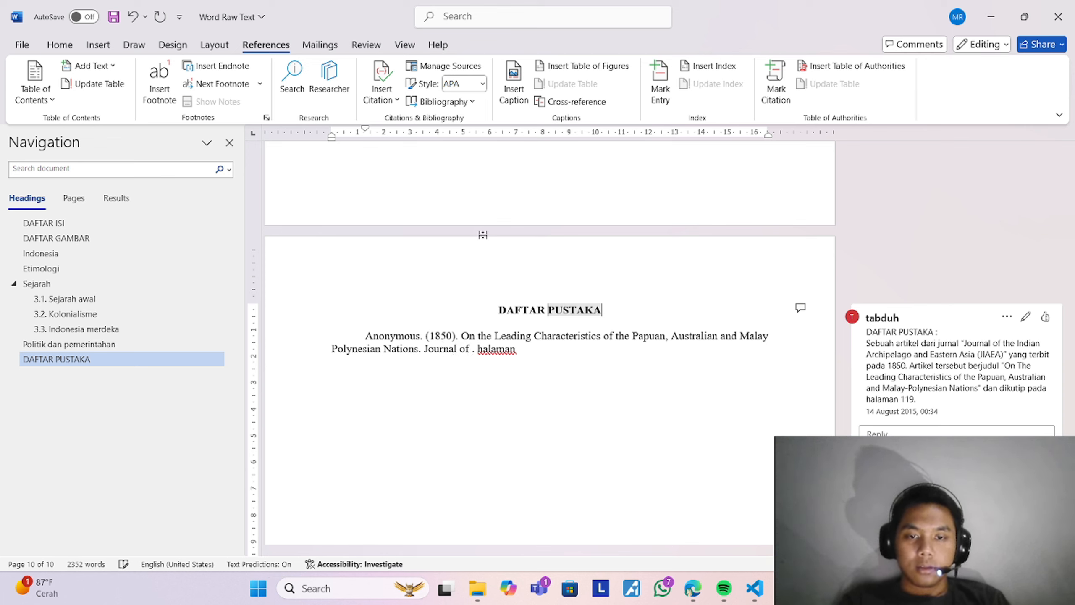
key("BackSpace")
type("he Indian ")
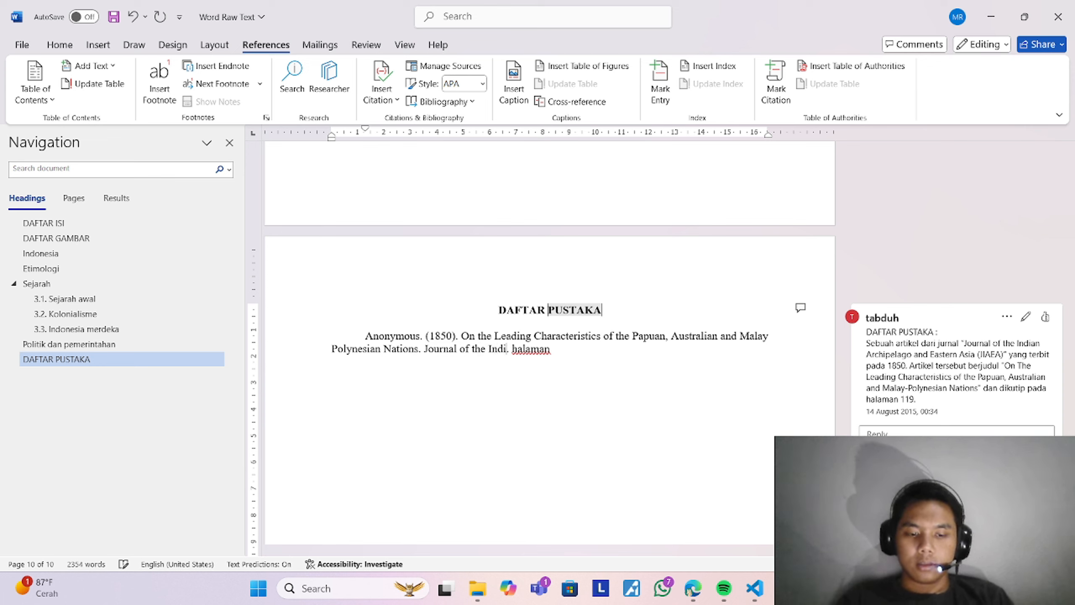
Step: Complete the journal name in the reference with "Arcipelago and Eastern Asia"
type("a")
key("BackSpace")
type("Ar")
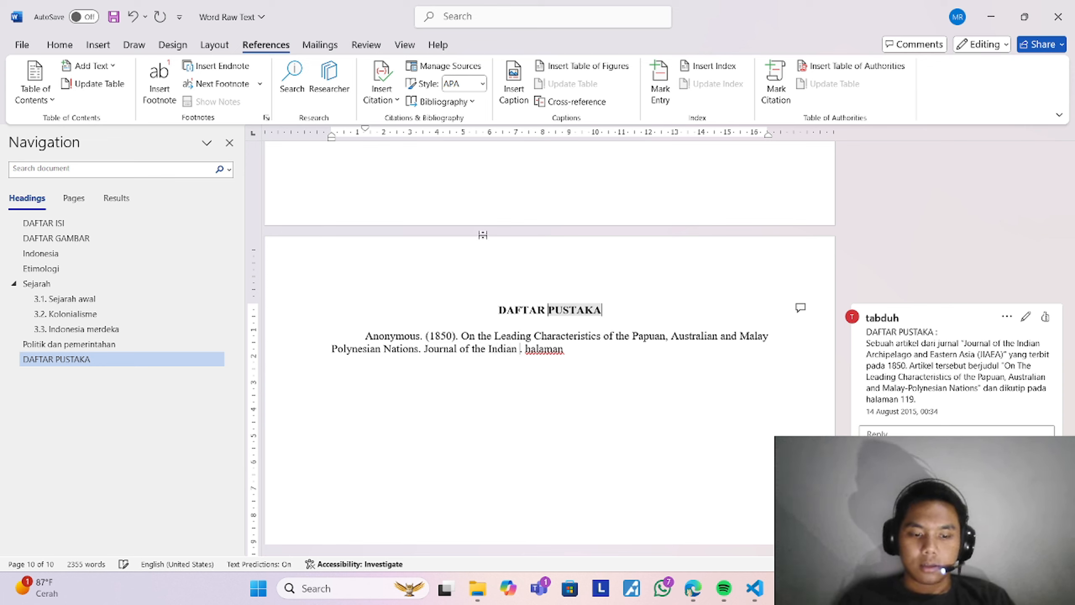
type("h")
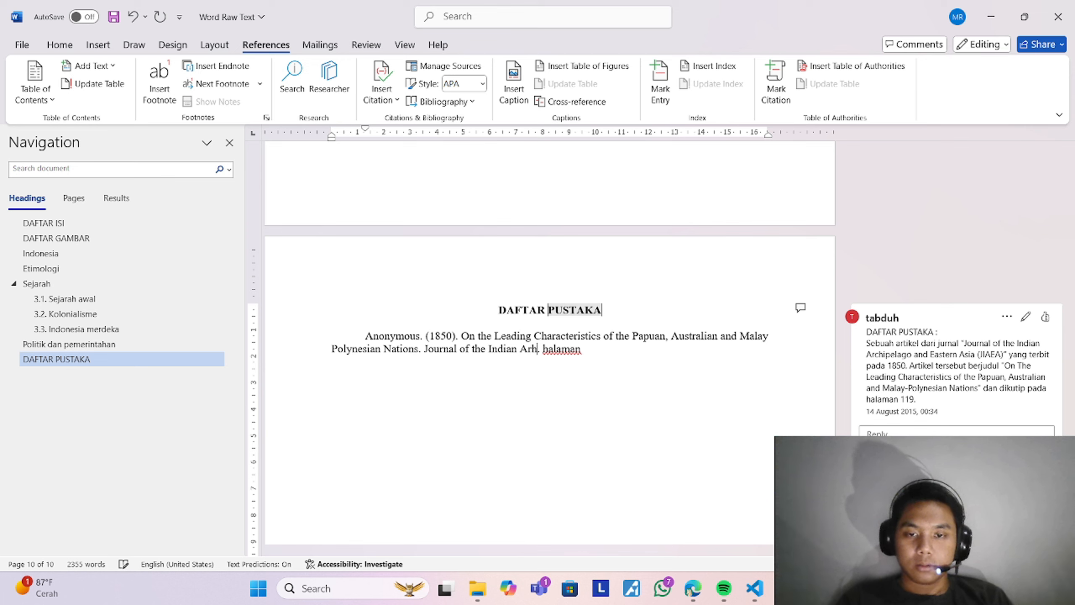
key("BackSpace")
type("cipelago")
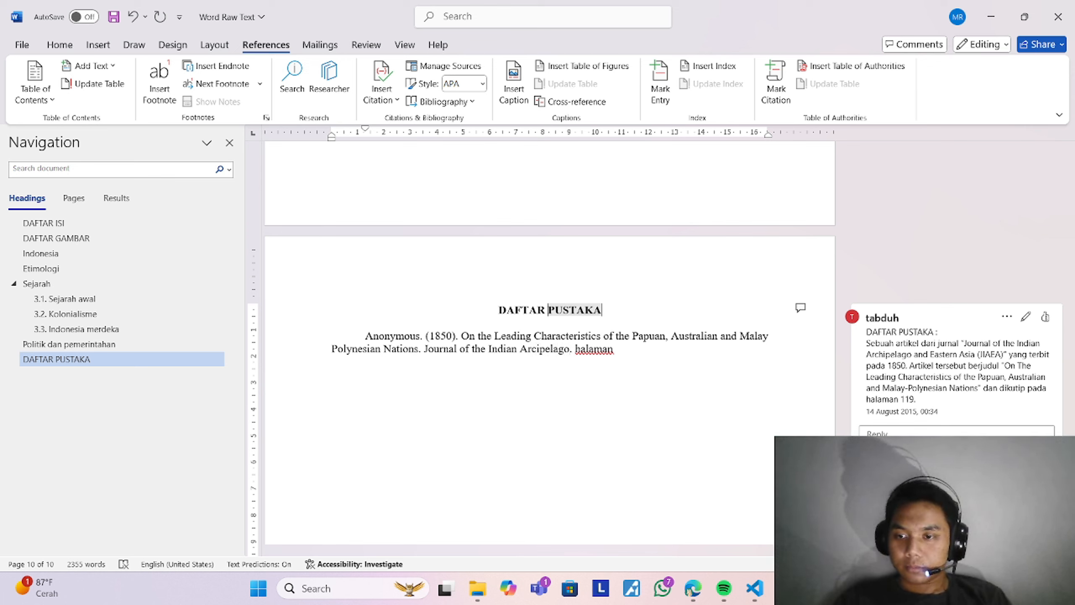
type(" an")
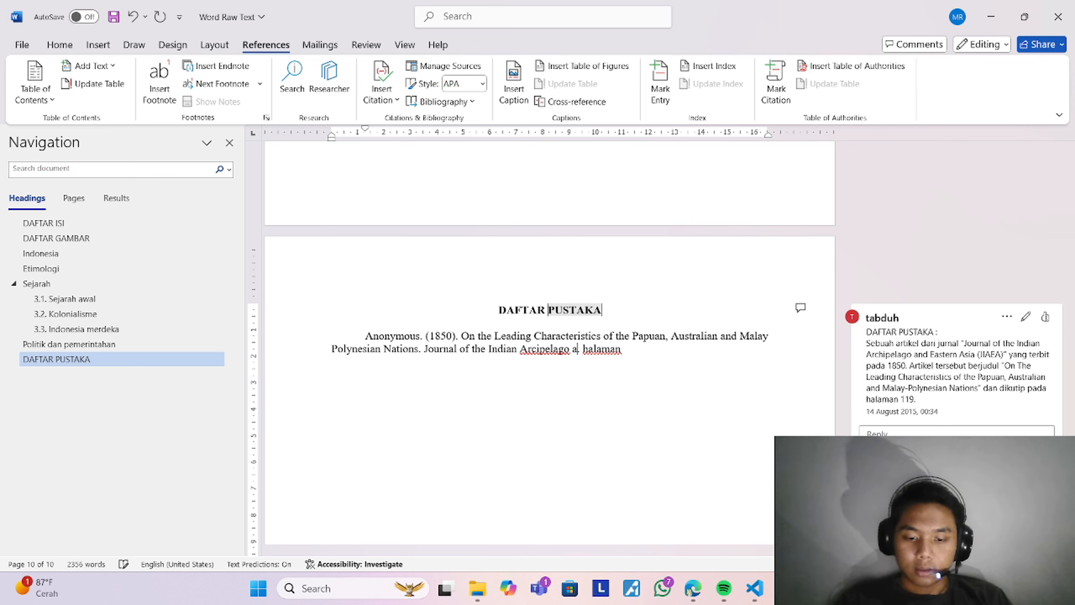
type("d Easte")
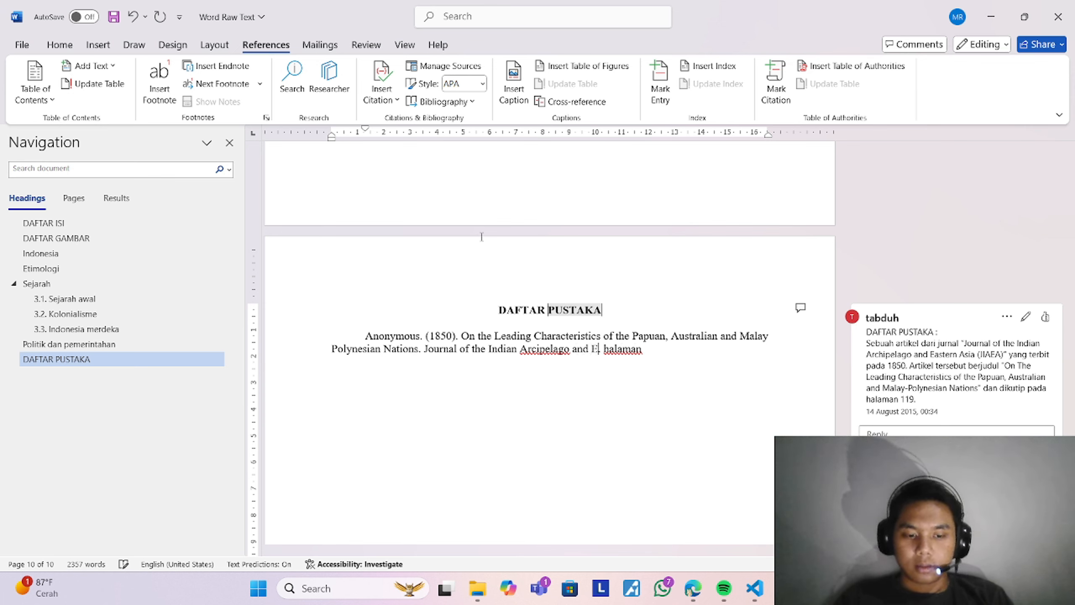
type("rn ")
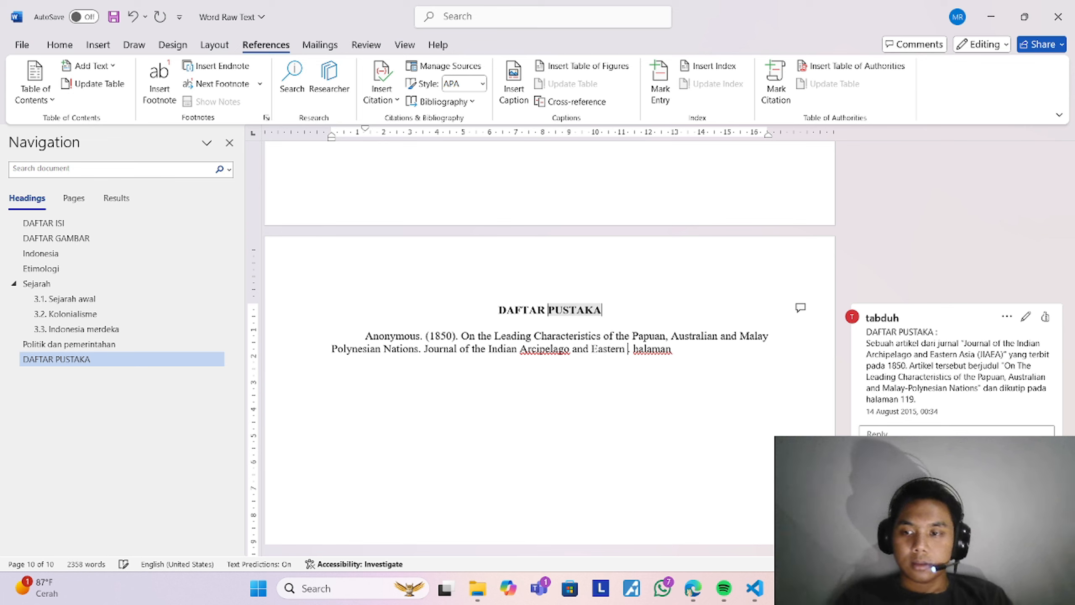
type("Asia")
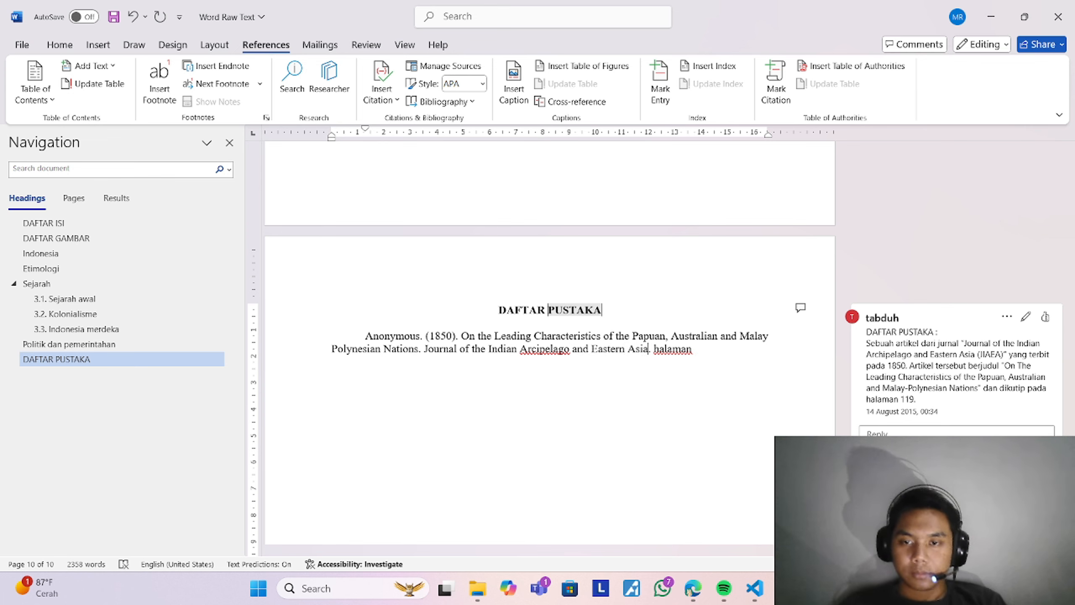
Step: Replace the "halaman" placeholder at the end of the reference with the page number 119
double_click(694, 348)
left_click(694, 348)
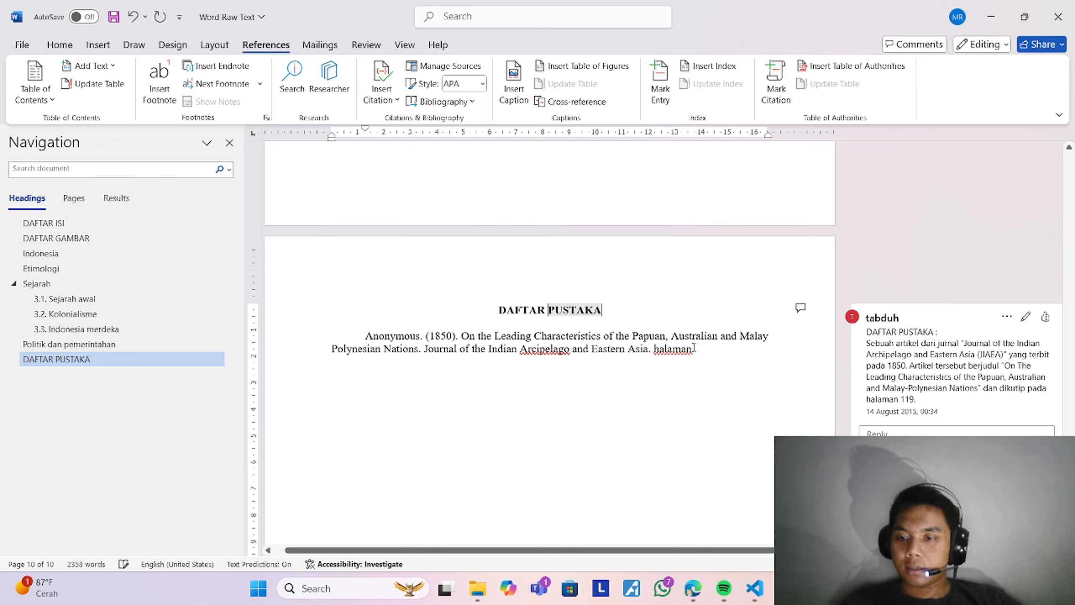
double_click(694, 348)
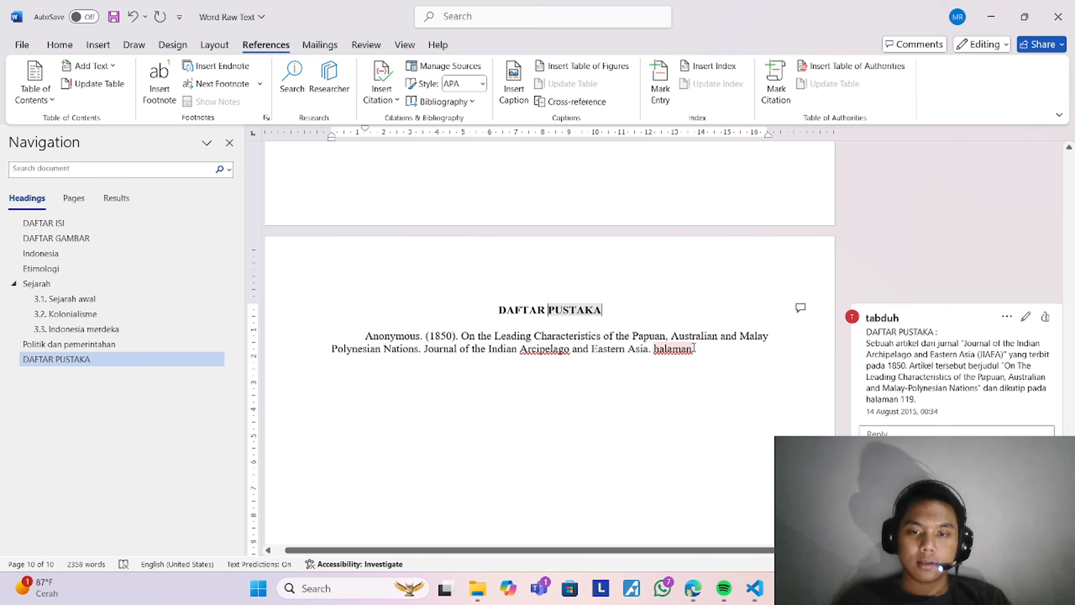
type("h")
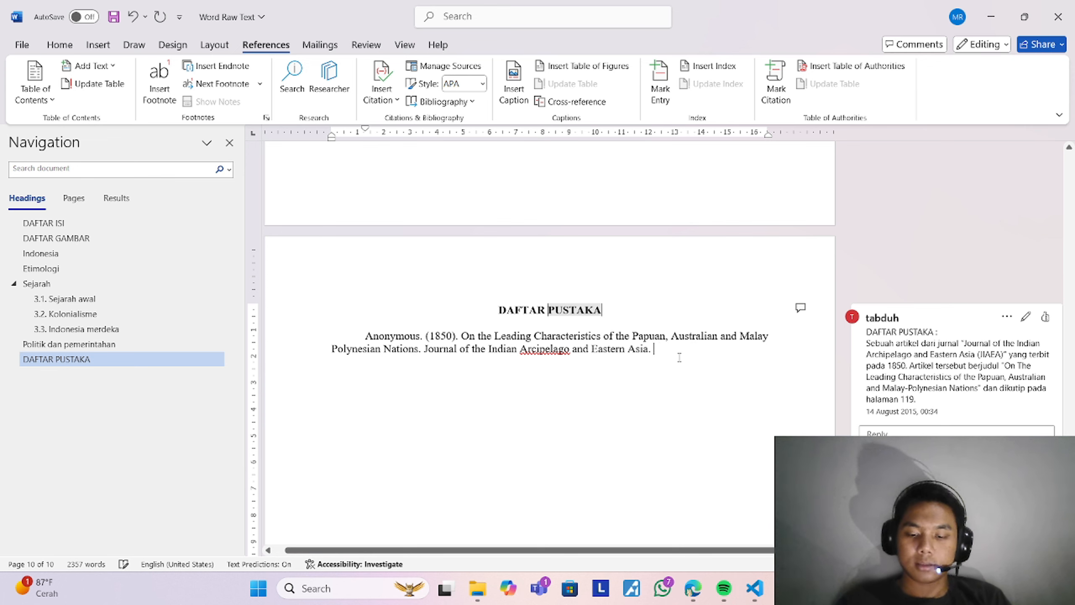
type("11")
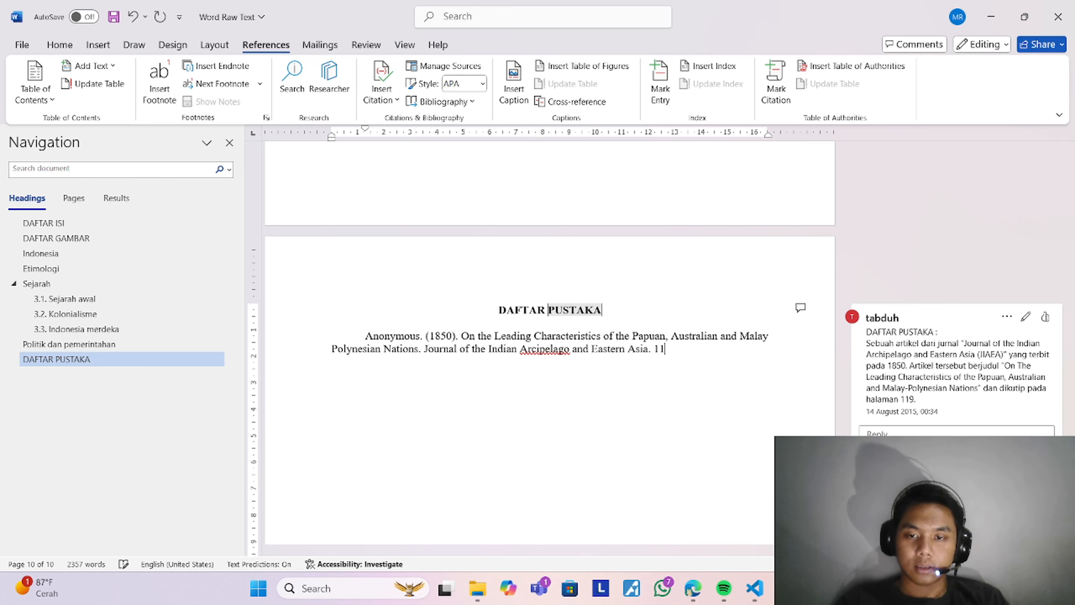
type("9")
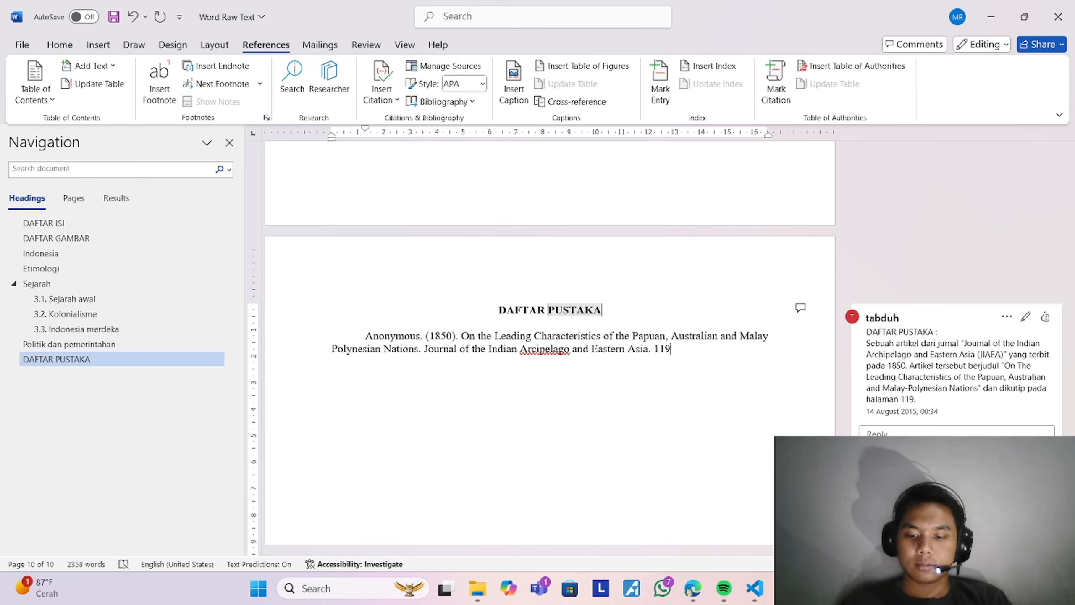
Step: End the bibliography reference with a period after the page number
type(".")
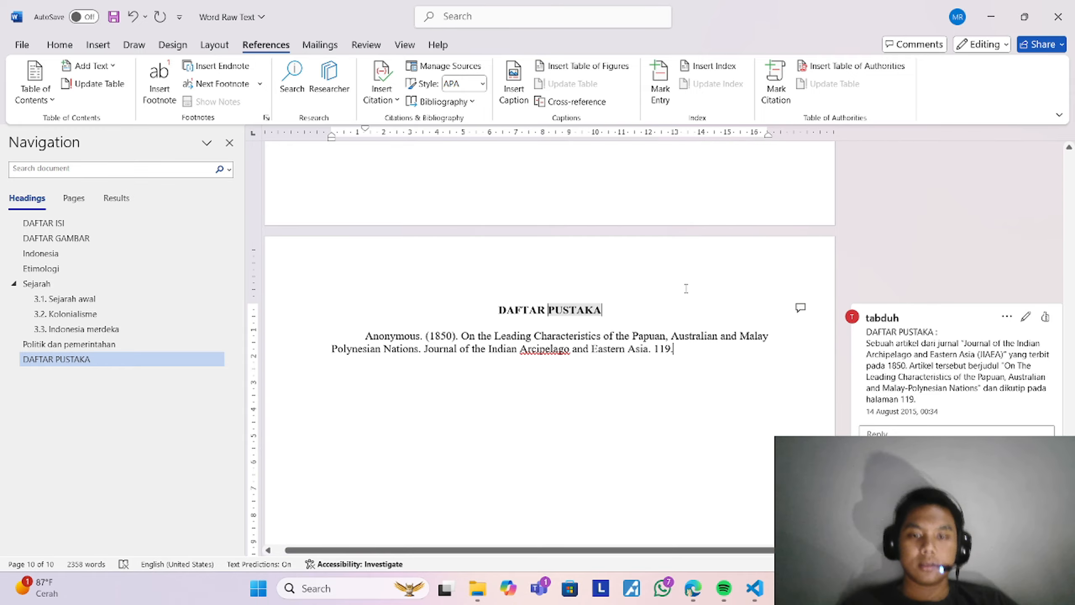
Step: Review the finished document heading by heading from DAFTAR ISI through DAFTAR PUSTAKA, and return to the table of contents
scroll(689, 278, "up", 15)
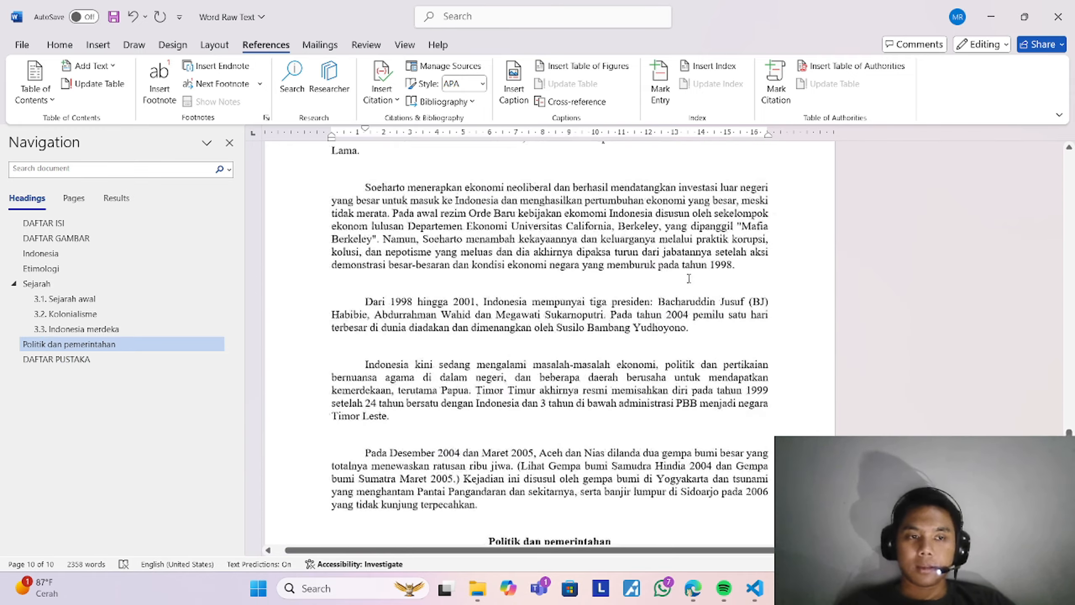
scroll(689, 278, "up", 15)
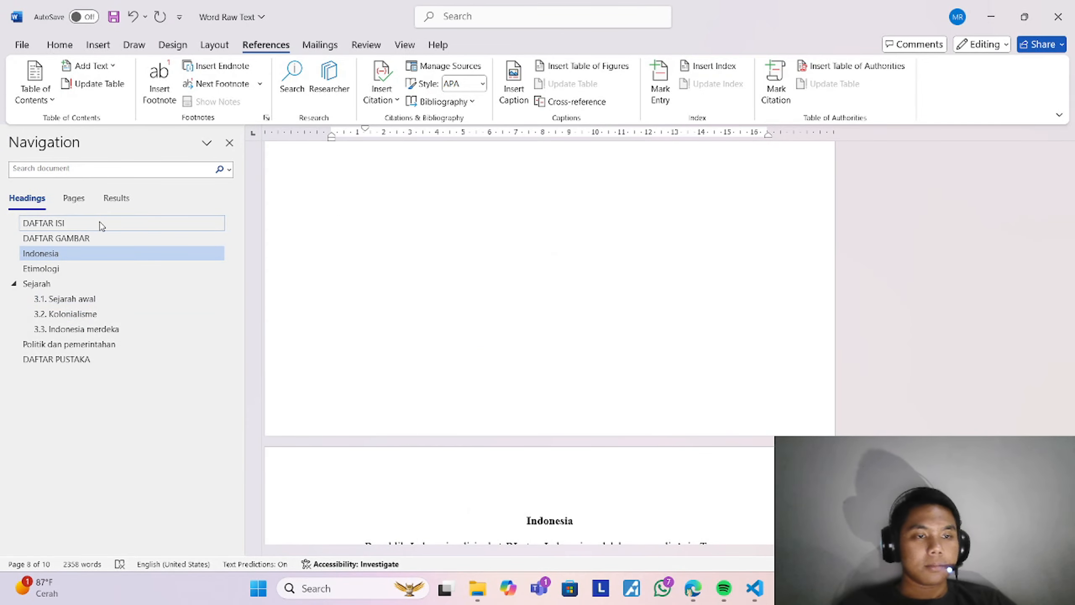
left_click(89, 225)
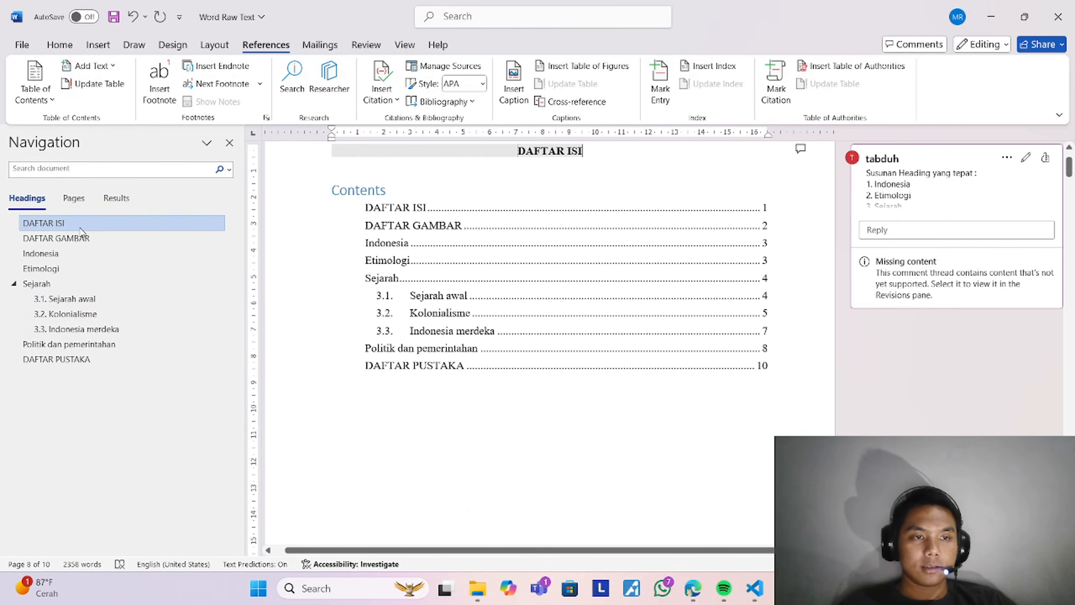
left_click(62, 239)
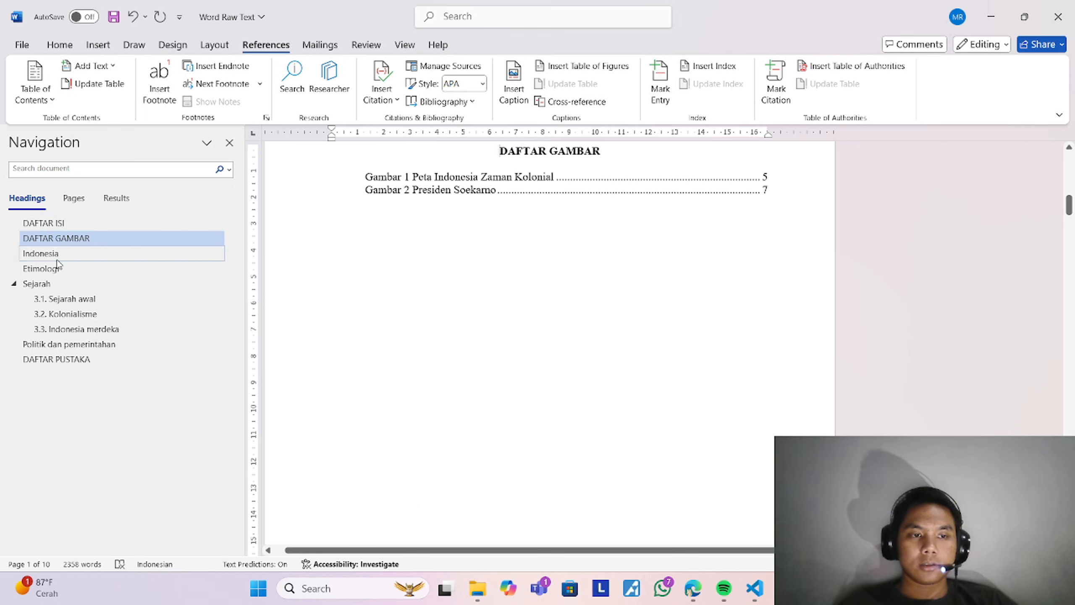
left_click(59, 256)
left_click(74, 269)
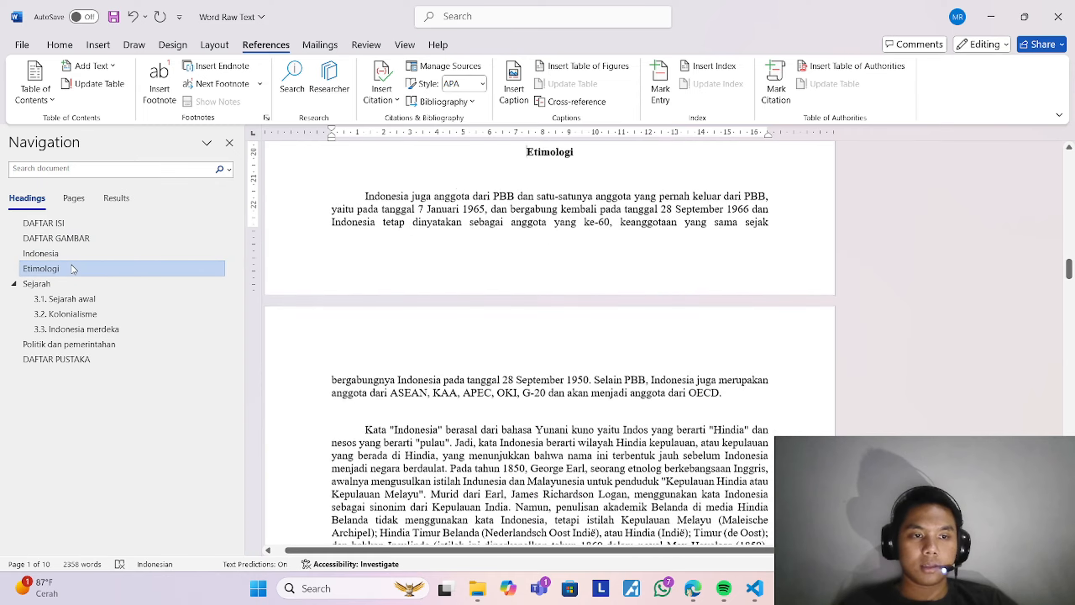
left_click(66, 285)
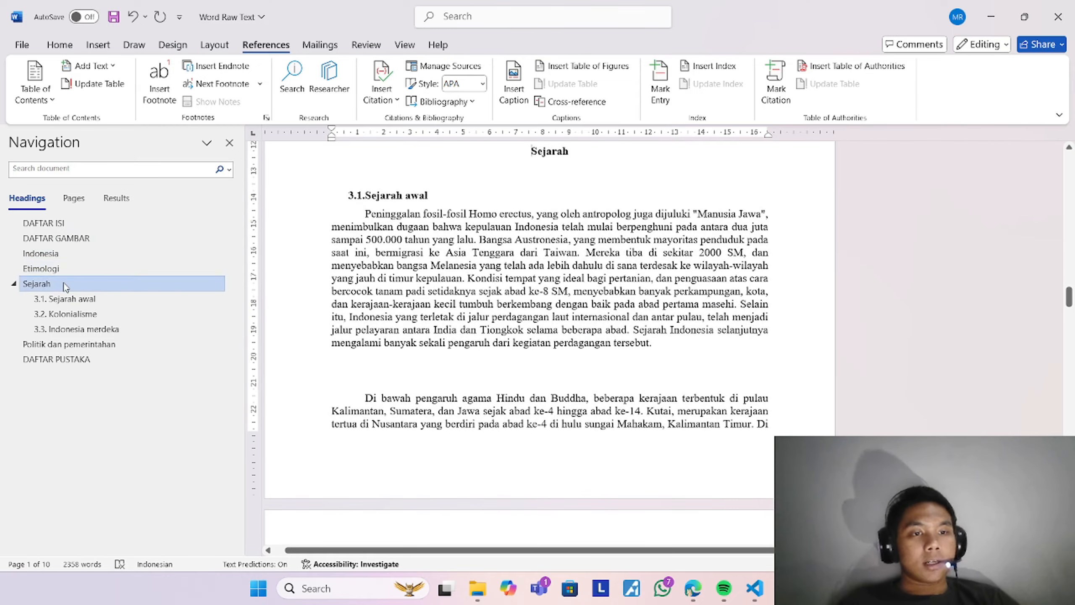
left_click(70, 299)
left_click(76, 318)
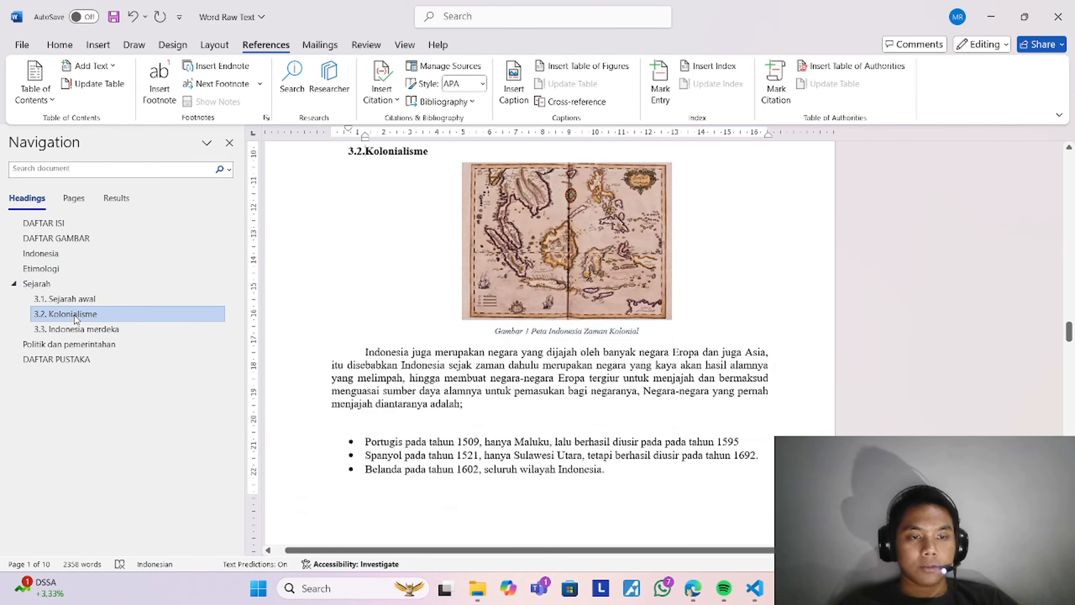
left_click(84, 330)
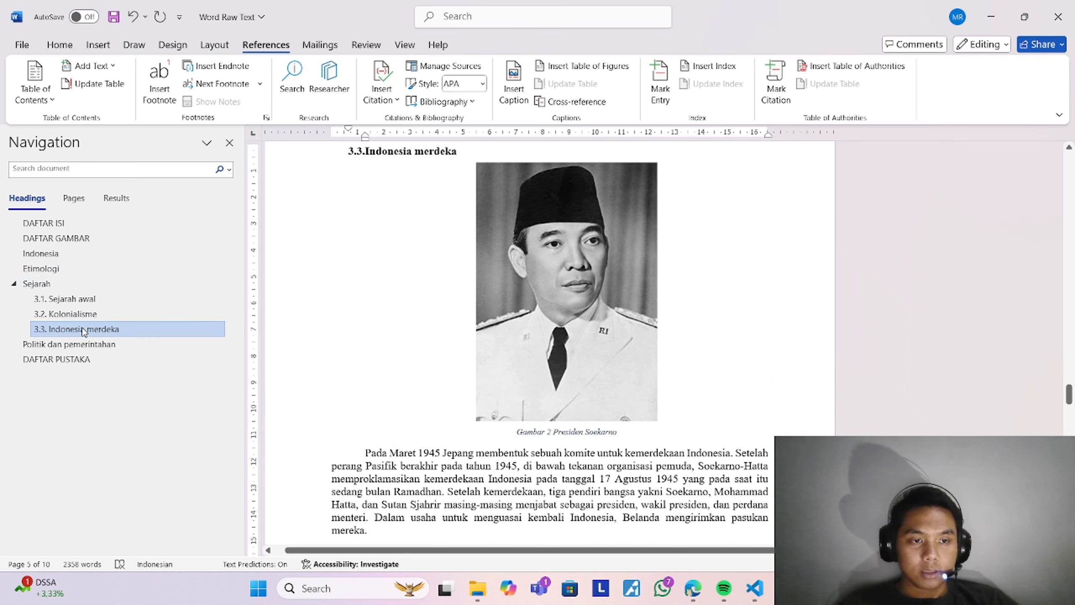
left_click(84, 346)
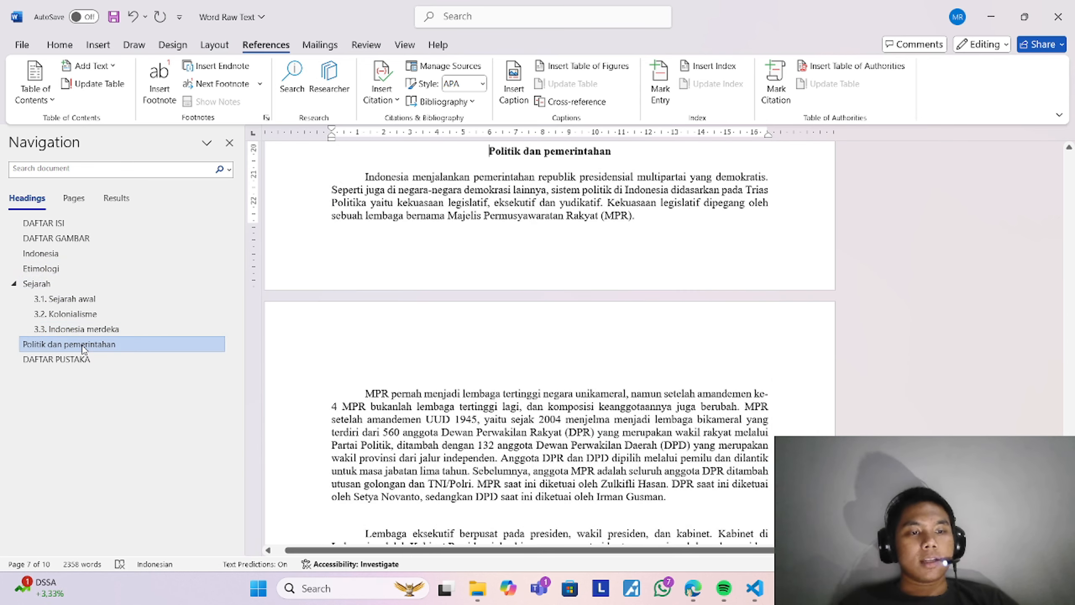
left_click(80, 358)
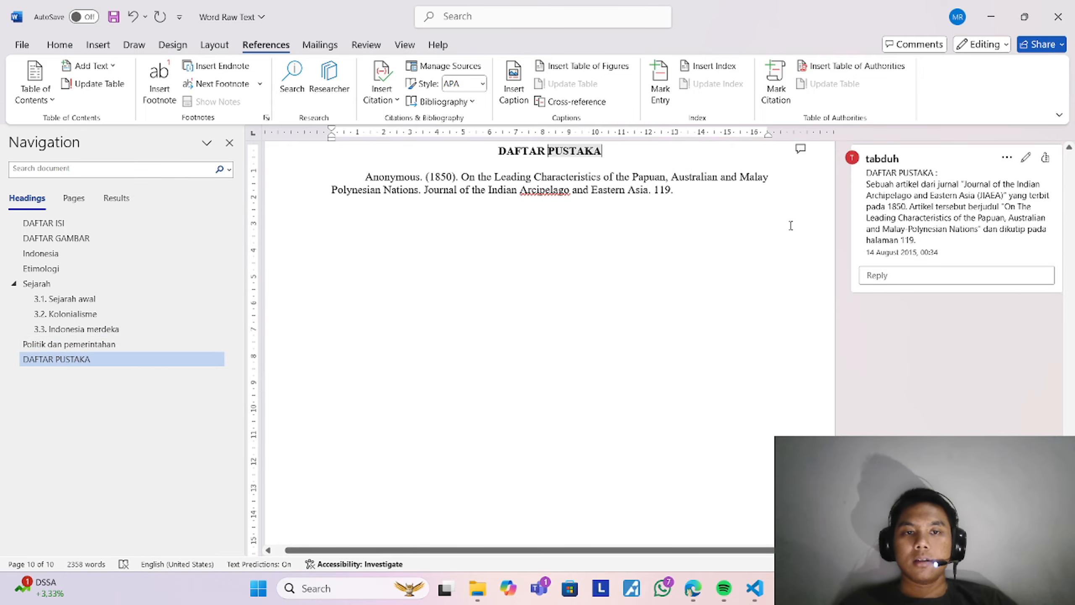
scroll(791, 225, "up", 20)
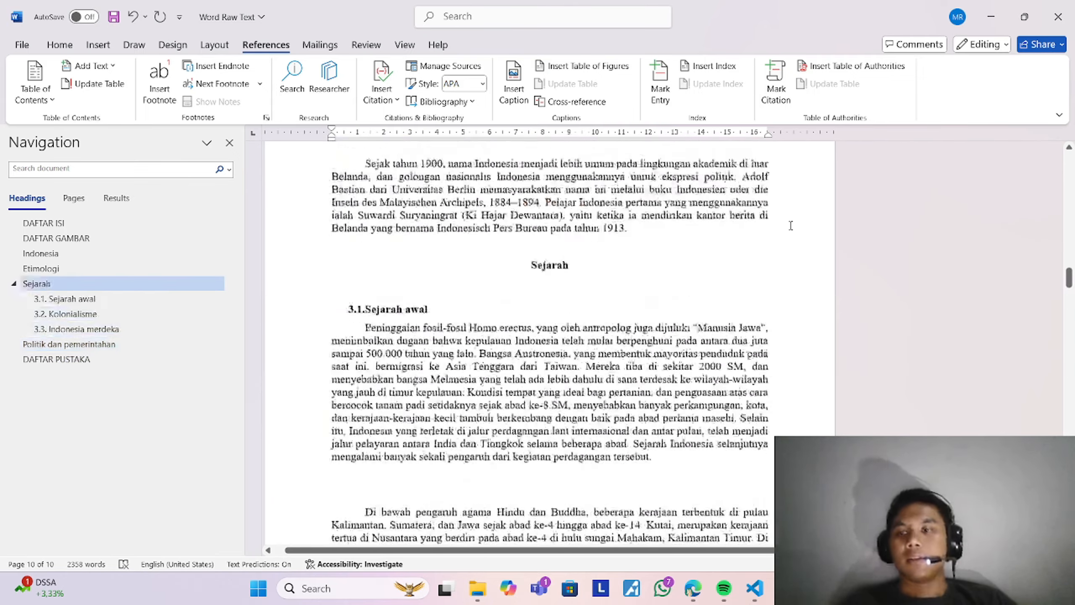
scroll(791, 225, "up", 15)
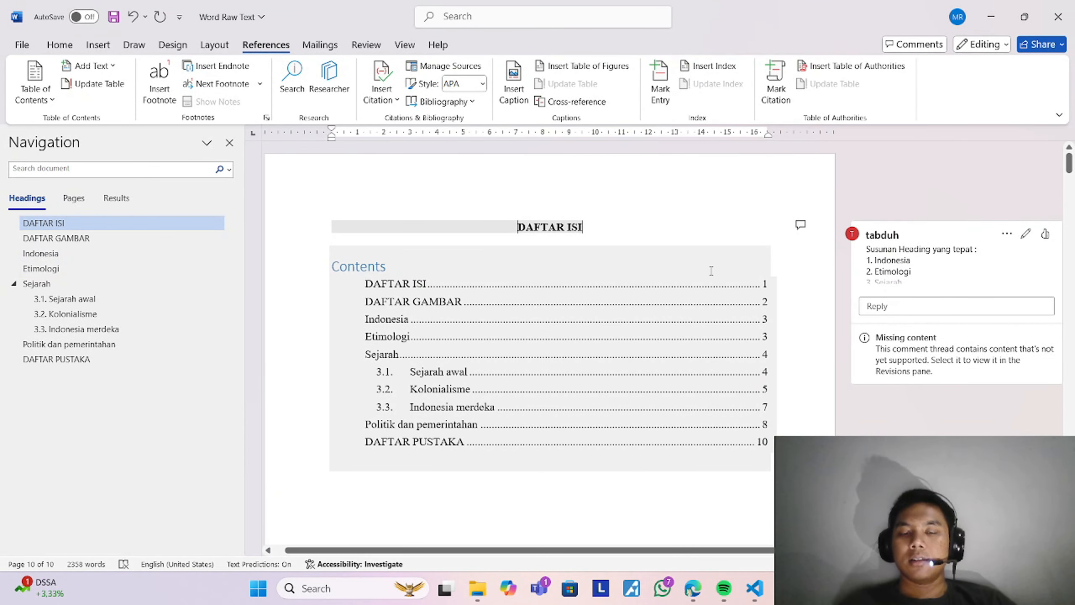